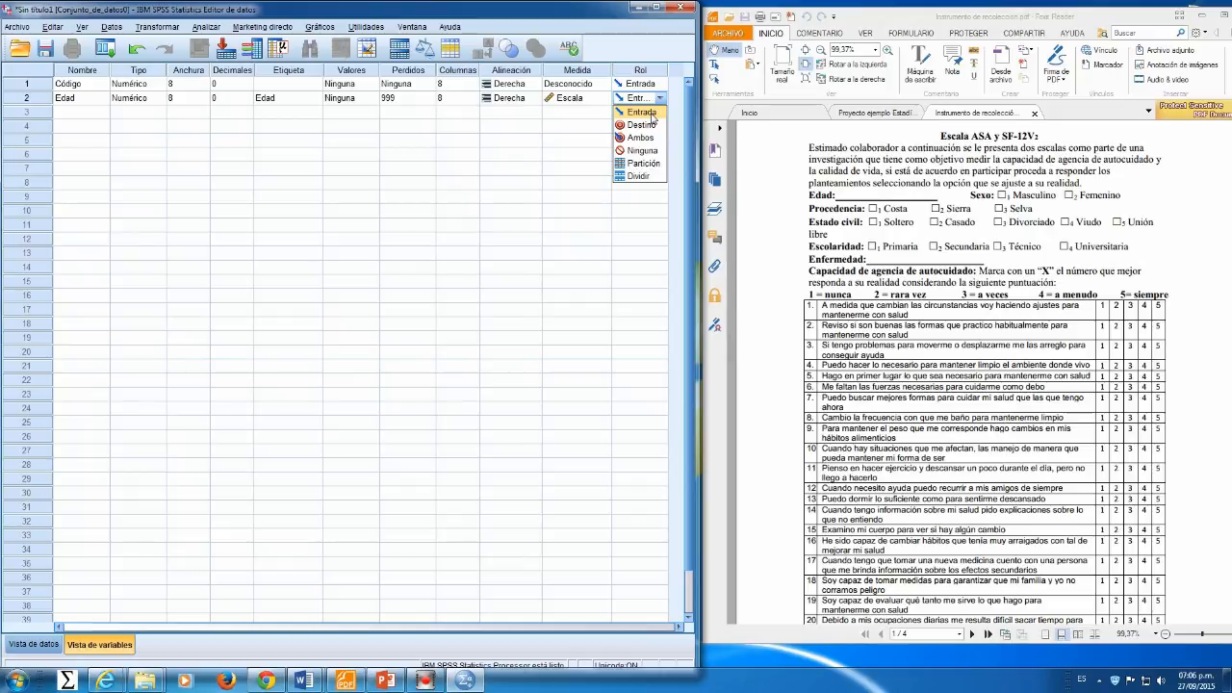
# Step: Add a new variable named Sexo with 0 decimal places and the label Sexo
pyautogui.click(653, 117)
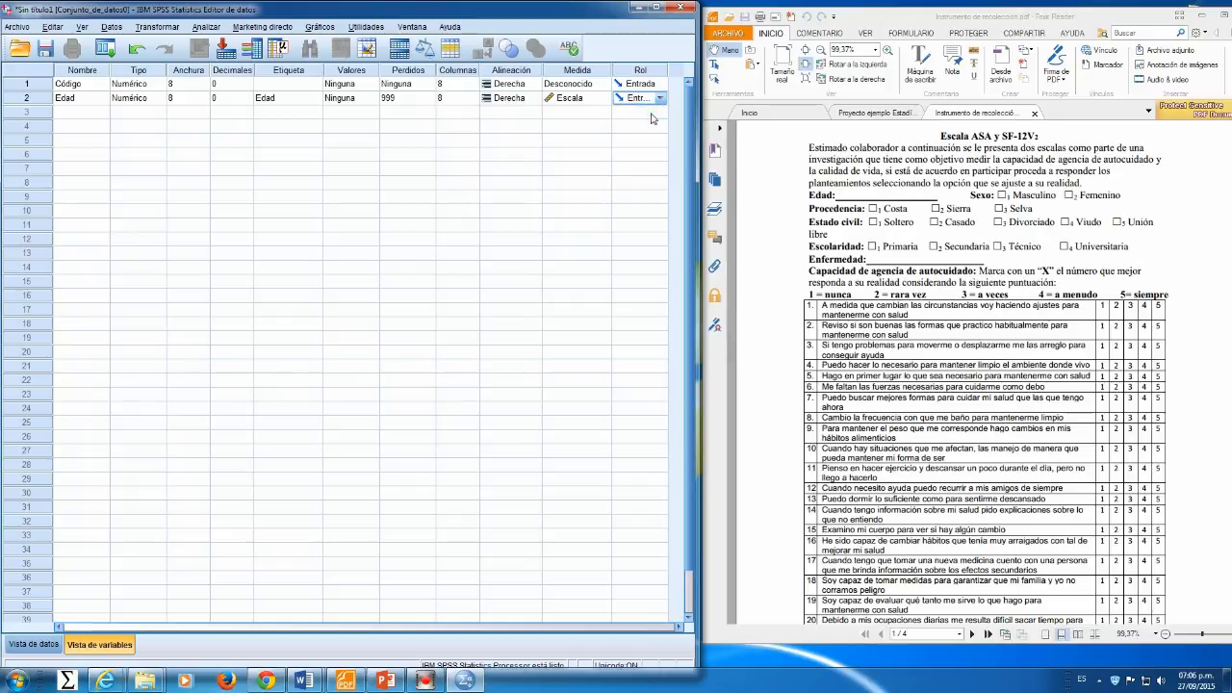
pyautogui.click(68, 114)
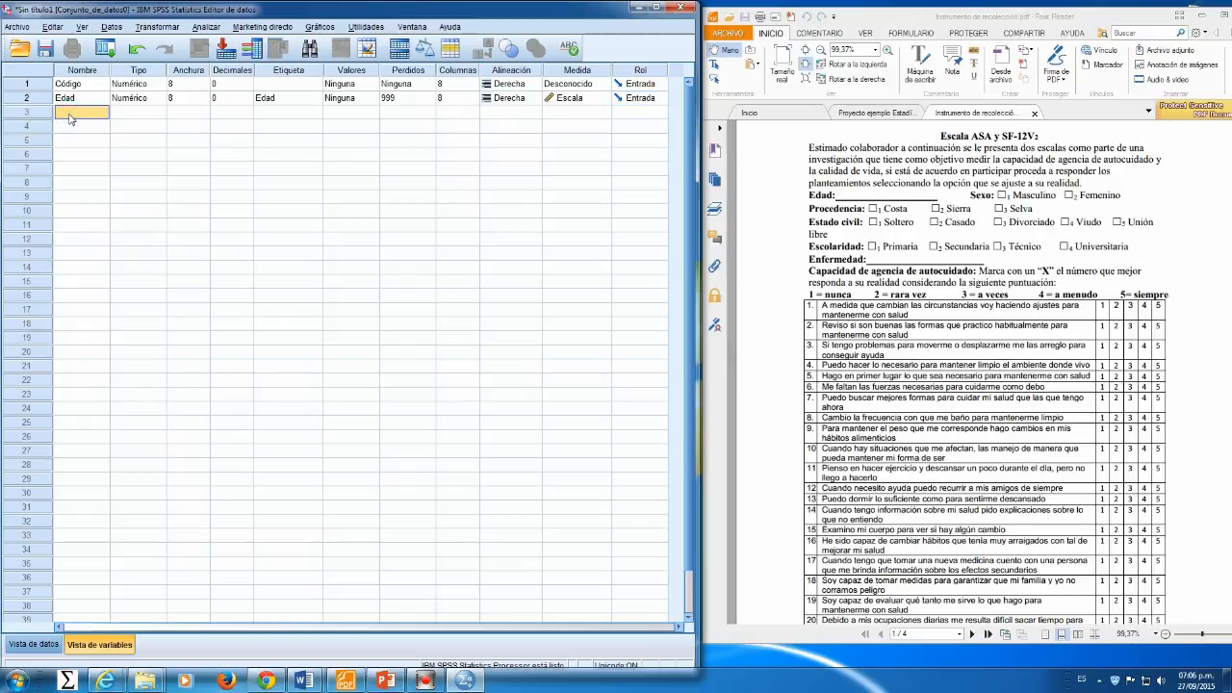
pyautogui.write('Sexo')
pyautogui.press('Tab')
pyautogui.press('Tab')
pyautogui.press('Tab')
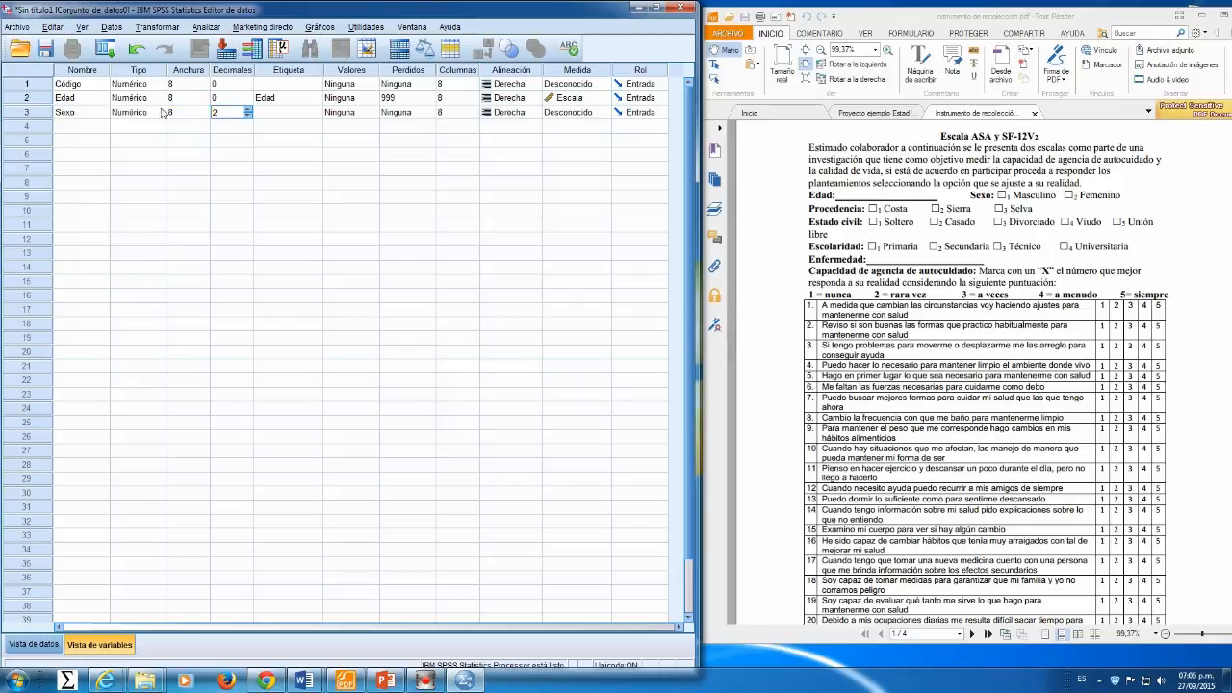
pyautogui.doubleClick(247, 117)
pyautogui.click(298, 113)
pyautogui.write('Sexo')
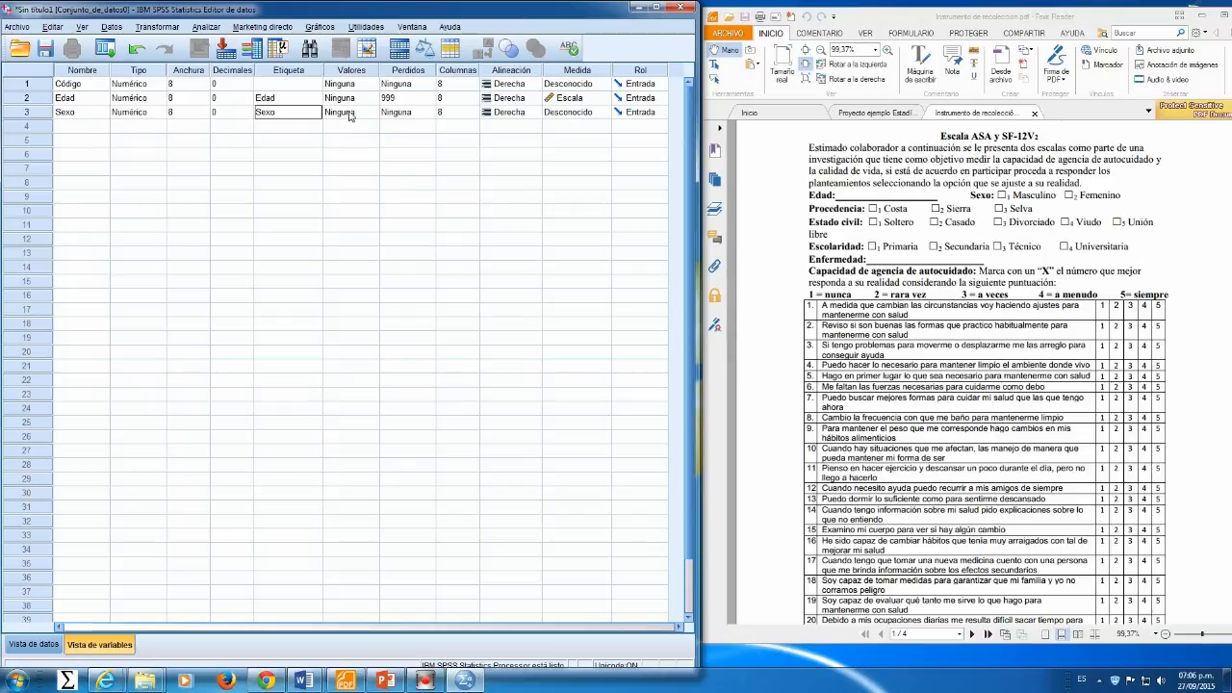
# Step: Define value labels for Sexo: 1 = Masculino and 2 = Femenino
pyautogui.click(356, 113)
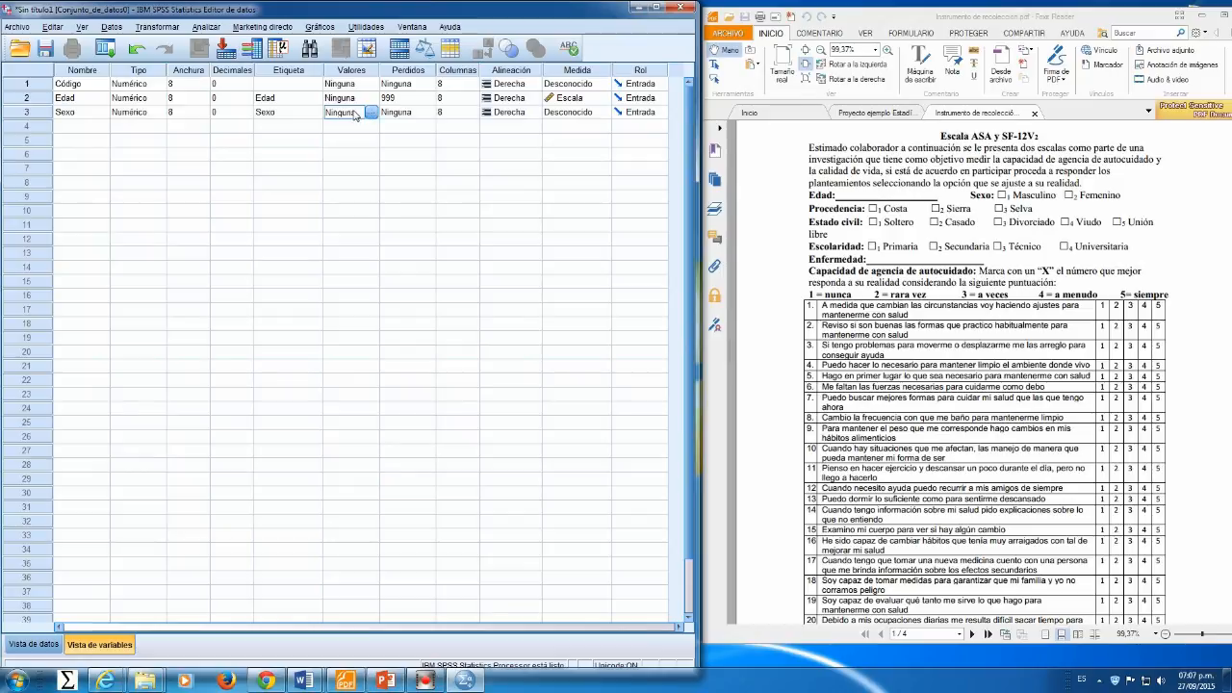
pyautogui.click(372, 113)
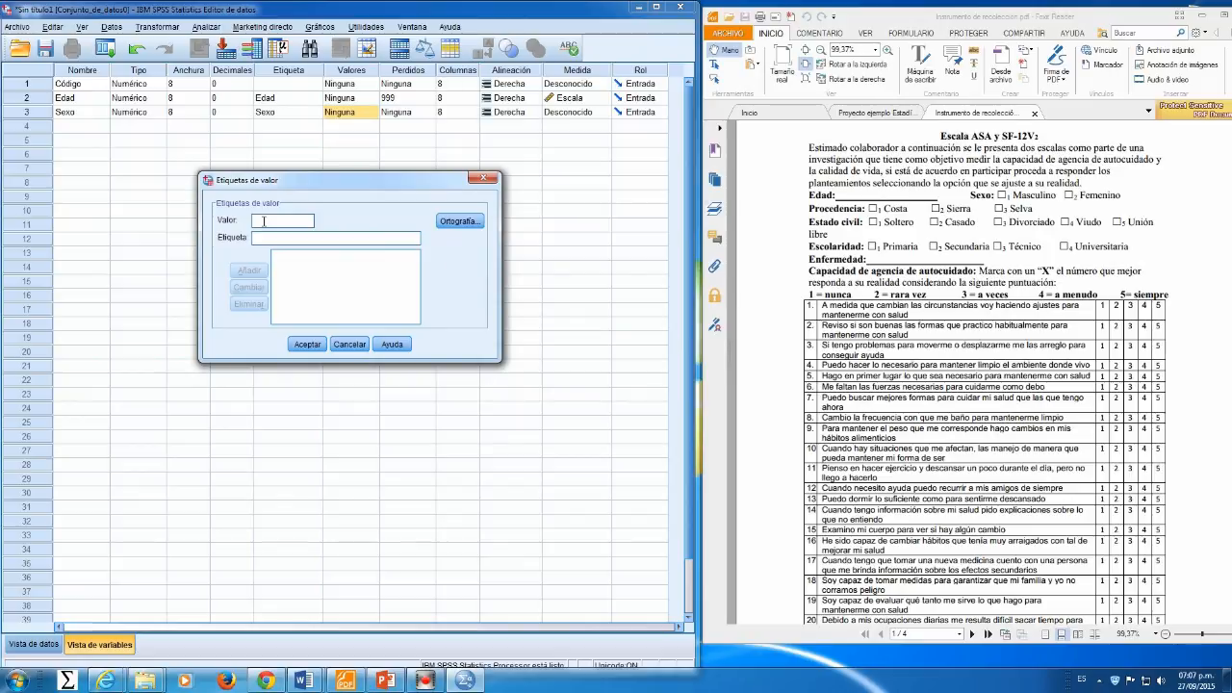
pyautogui.click(270, 237)
pyautogui.write('Masculino')
pyautogui.click(249, 271)
pyautogui.write('2')
pyautogui.click(339, 237)
pyautogui.write('Femenino')
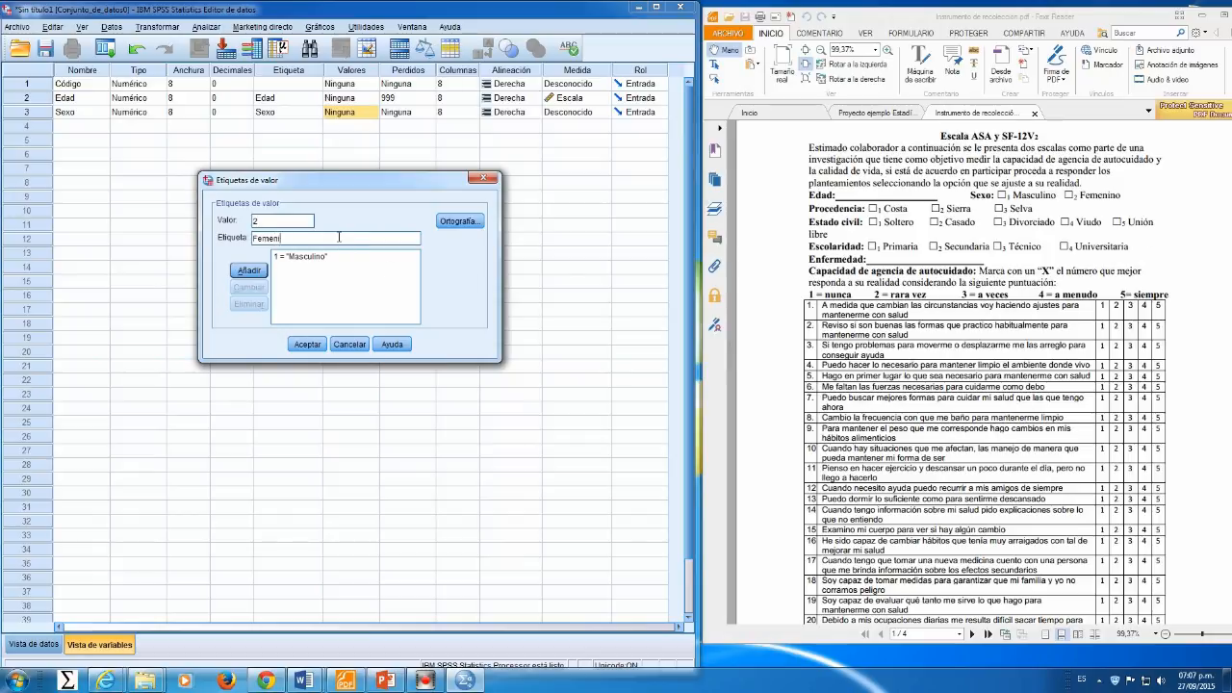
pyautogui.click(248, 270)
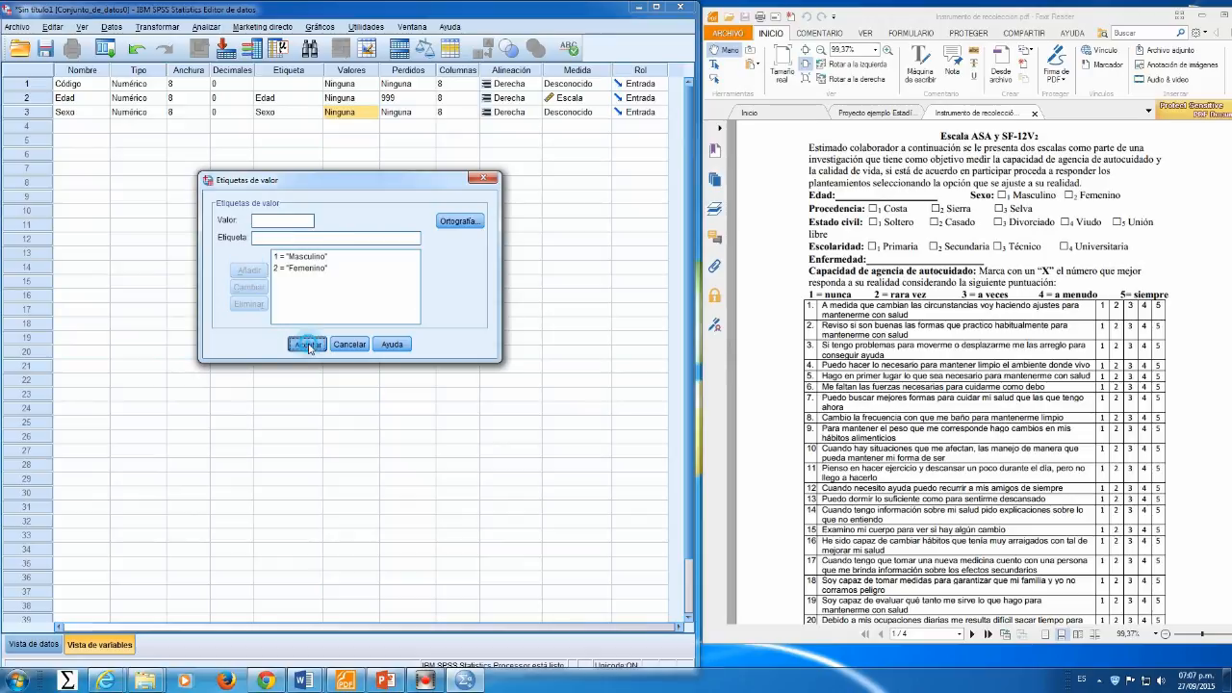
pyautogui.click(307, 343)
# Step: Set 99 as a discrete missing value for Sexo and set its measure to Nominal
pyautogui.click(424, 114)
pyautogui.click(428, 113)
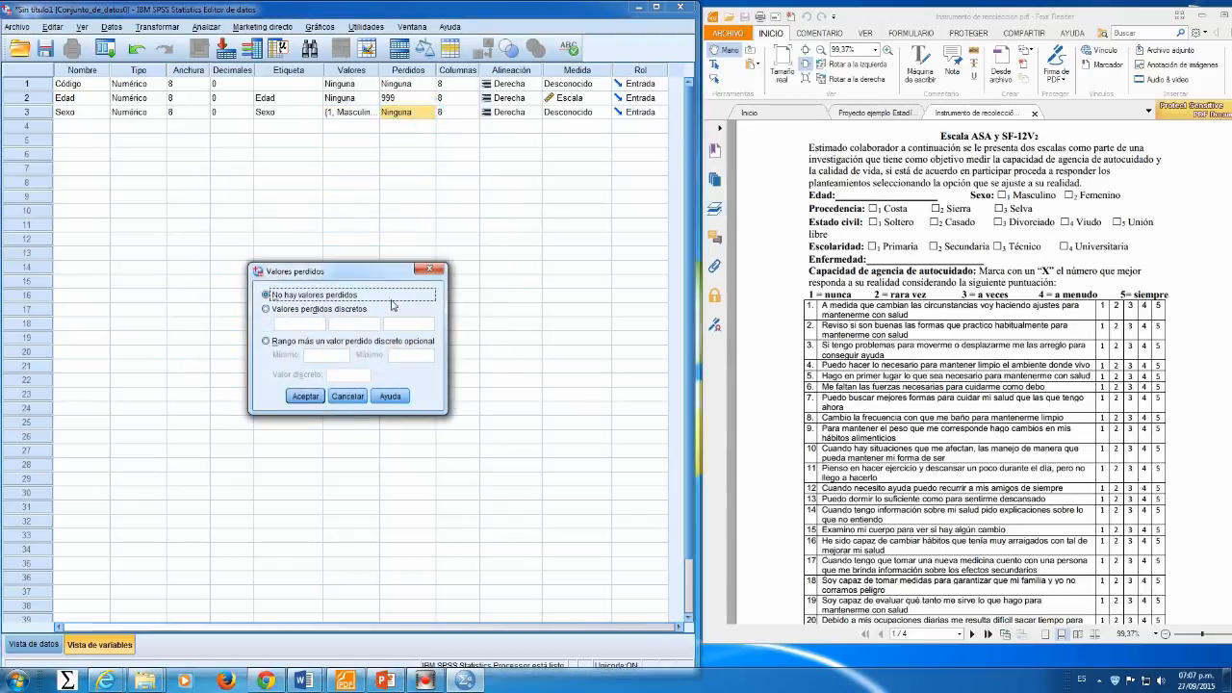
pyautogui.click(266, 309)
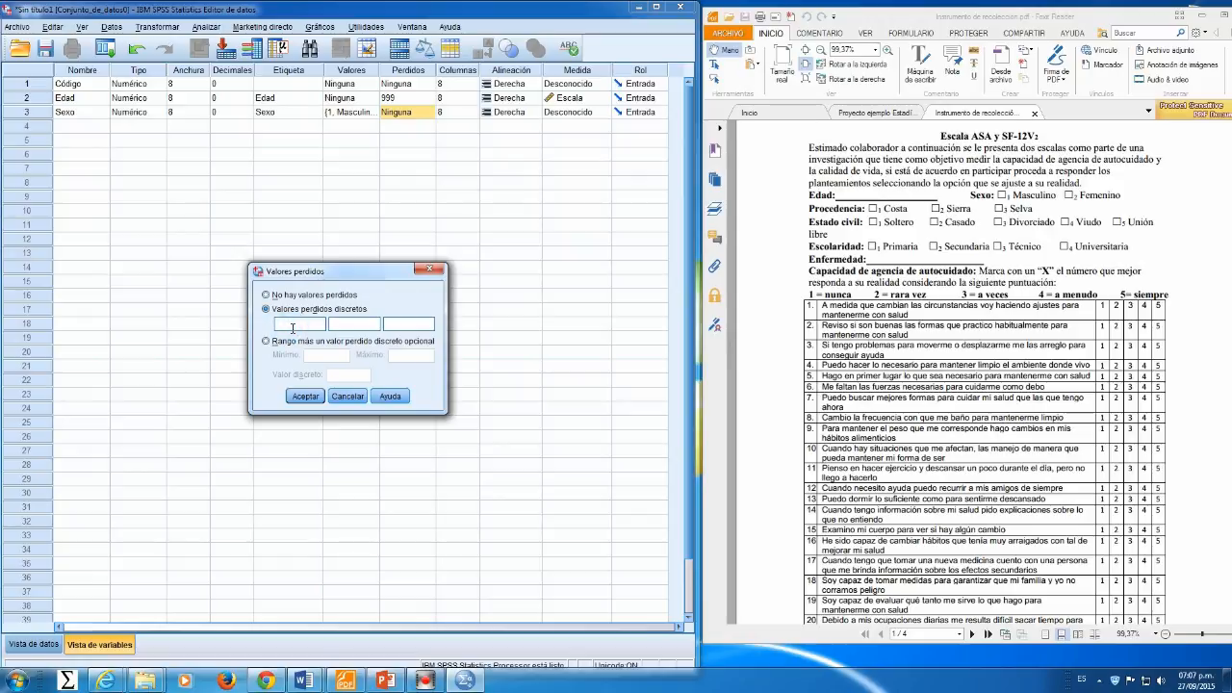
pyautogui.write('99')
pyautogui.click(305, 396)
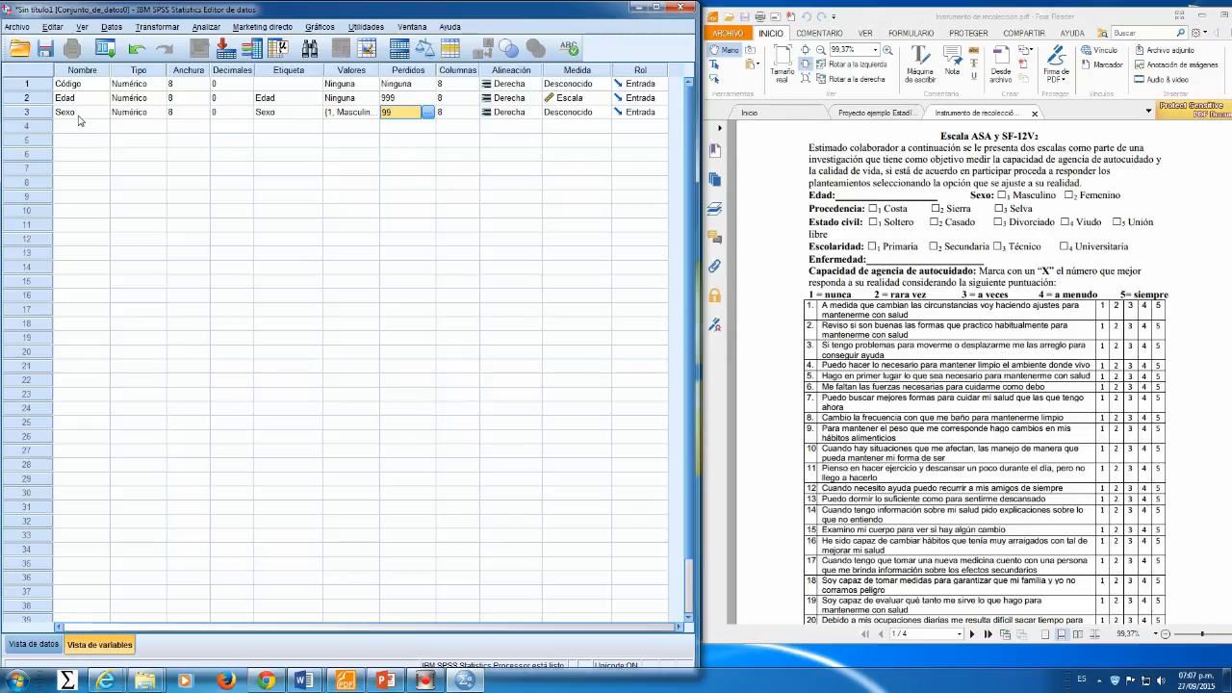
pyautogui.click(601, 112)
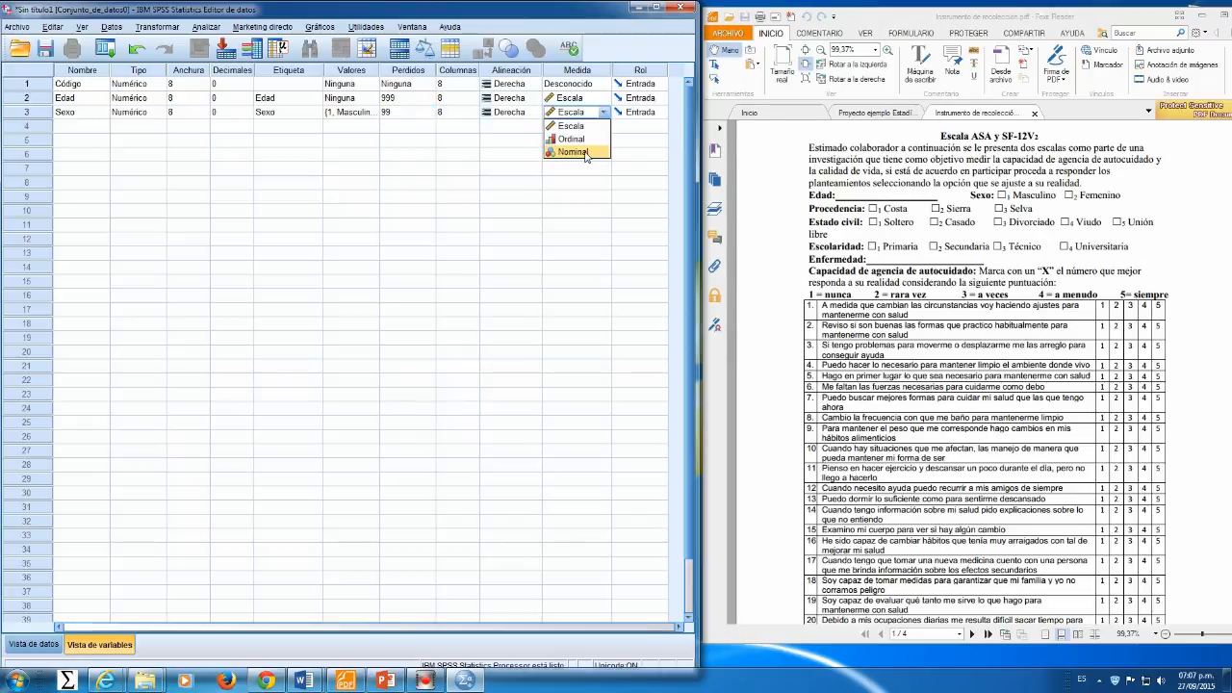
pyautogui.click(584, 152)
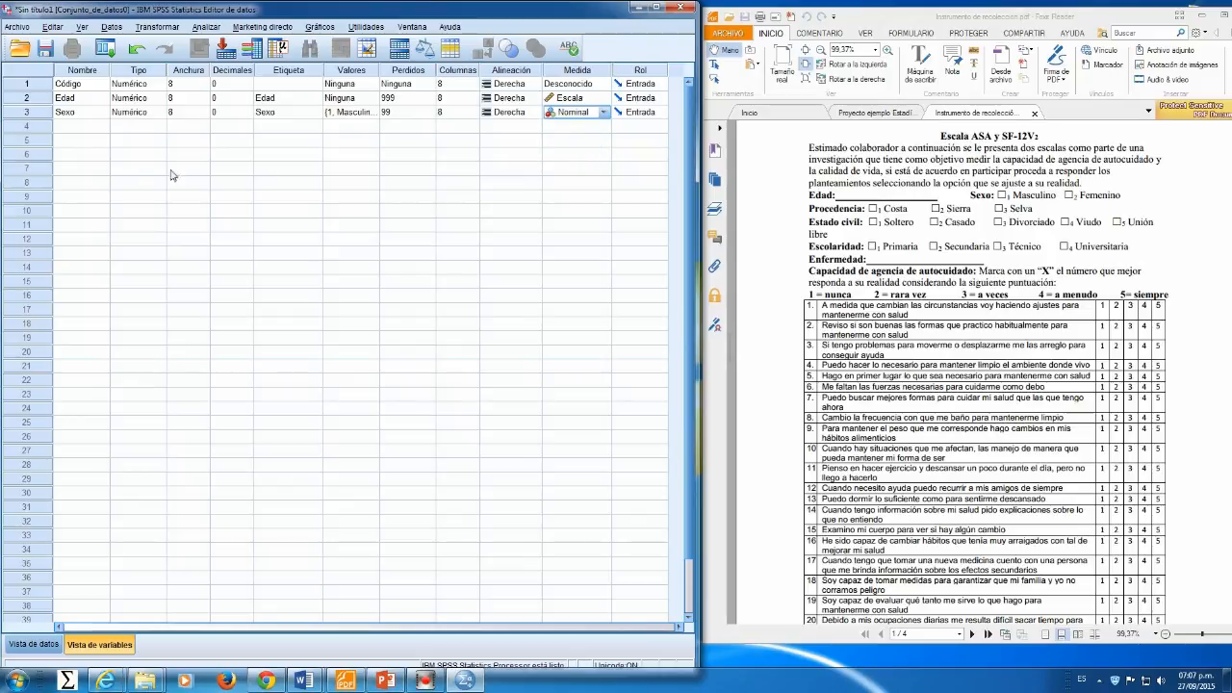
# Step: Add a variable named Procedencia with value labels 1 = Costa, 2 = Sierra and 3 = Selva
pyautogui.click(77, 126)
pyautogui.write('Procencia')
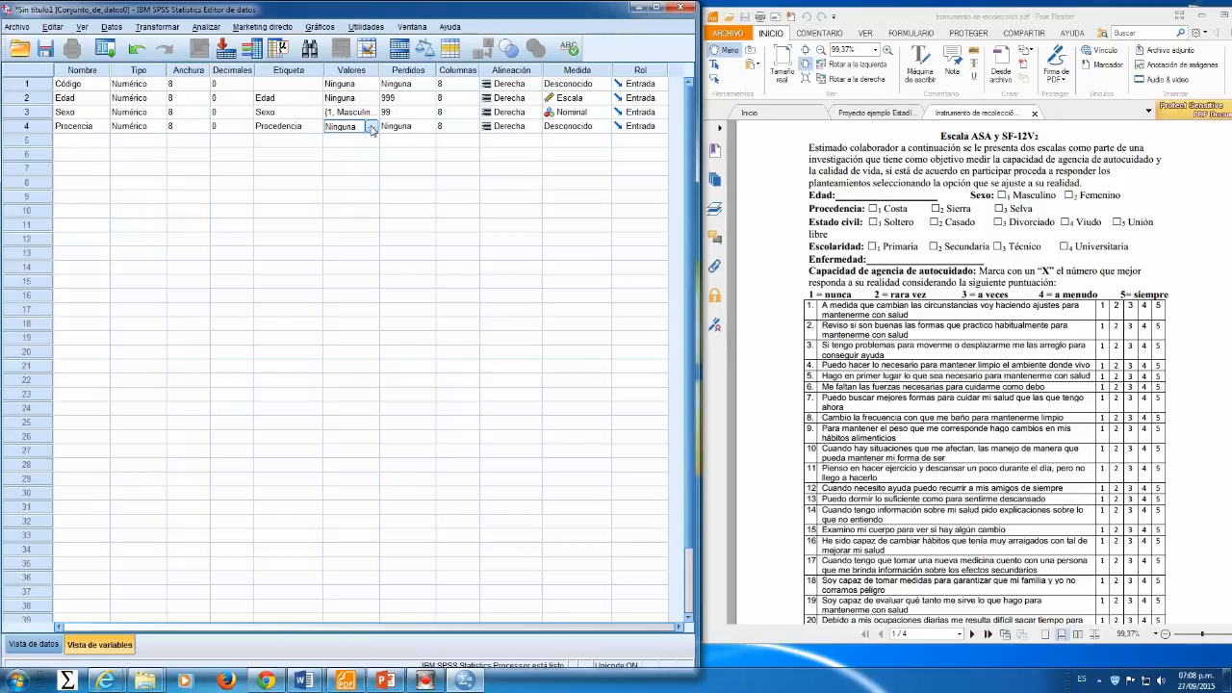
pyautogui.click(371, 130)
pyautogui.write('1')
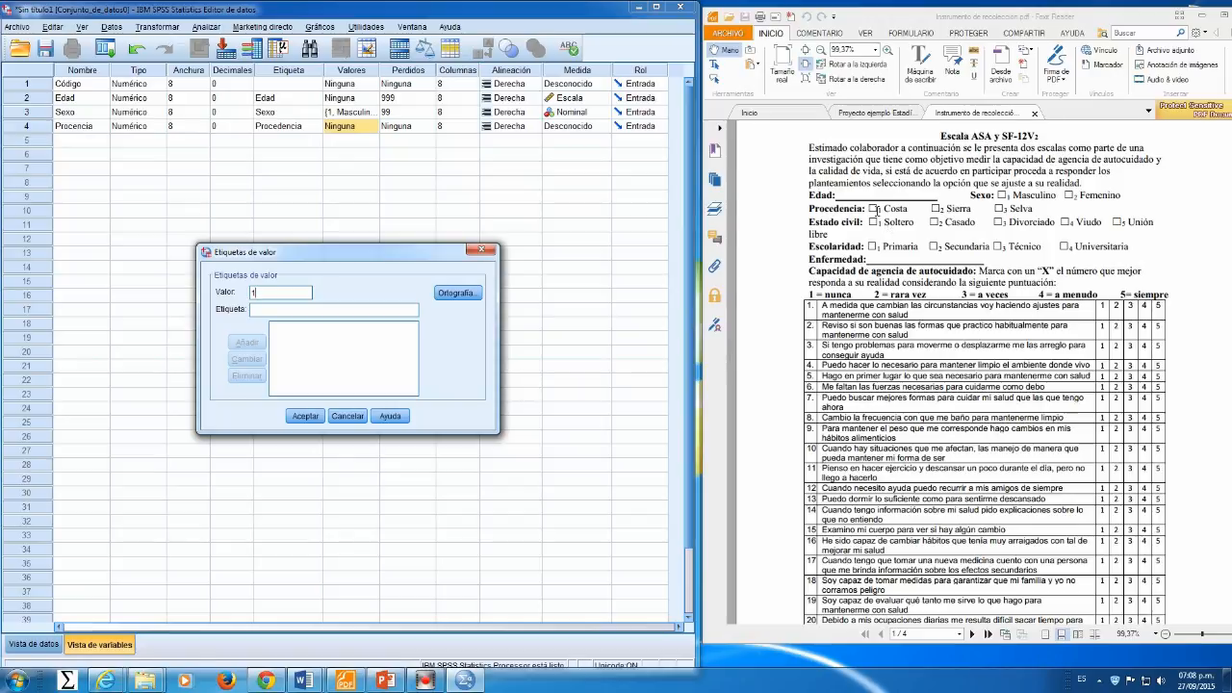
pyautogui.click(329, 309)
pyautogui.write('Costa')
pyautogui.click(248, 343)
pyautogui.write('2')
pyautogui.click(274, 310)
pyautogui.write('Sierra')
pyautogui.click(247, 343)
pyautogui.write('3')
pyautogui.click(275, 309)
pyautogui.write('Selva')
pyautogui.click(247, 342)
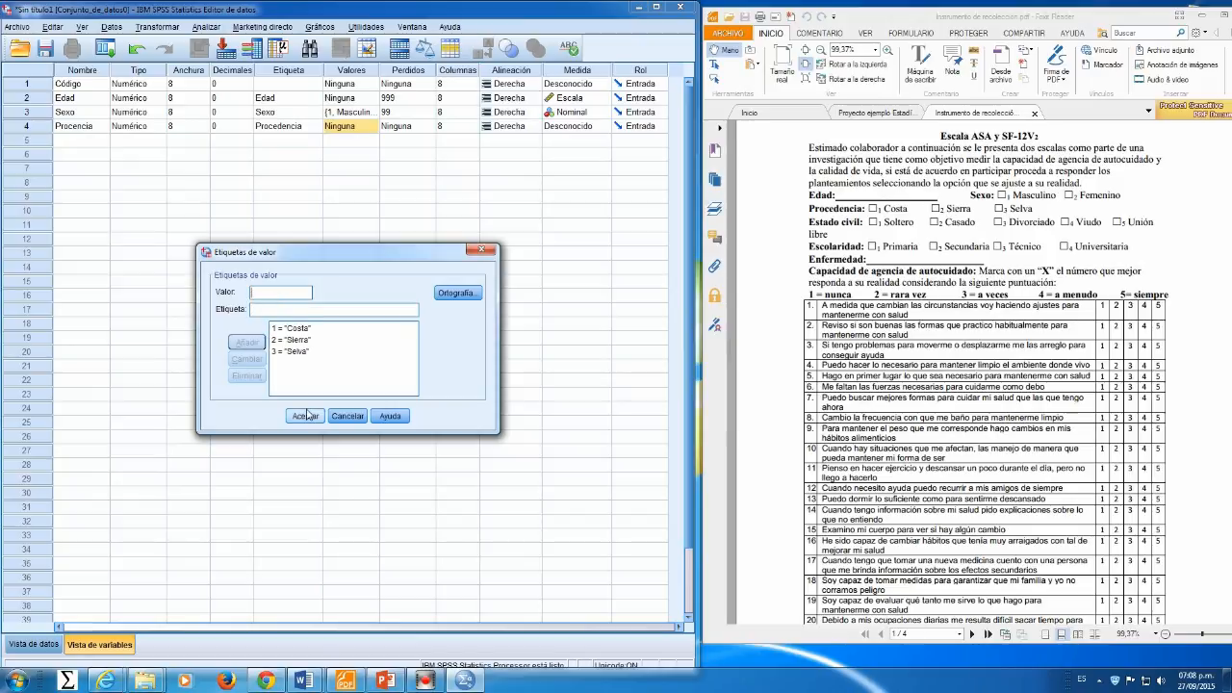
pyautogui.click(306, 414)
# Step: Set 99 as a discrete missing value for Procedencia and set its measure to Nominal
pyautogui.click(409, 126)
pyautogui.click(424, 126)
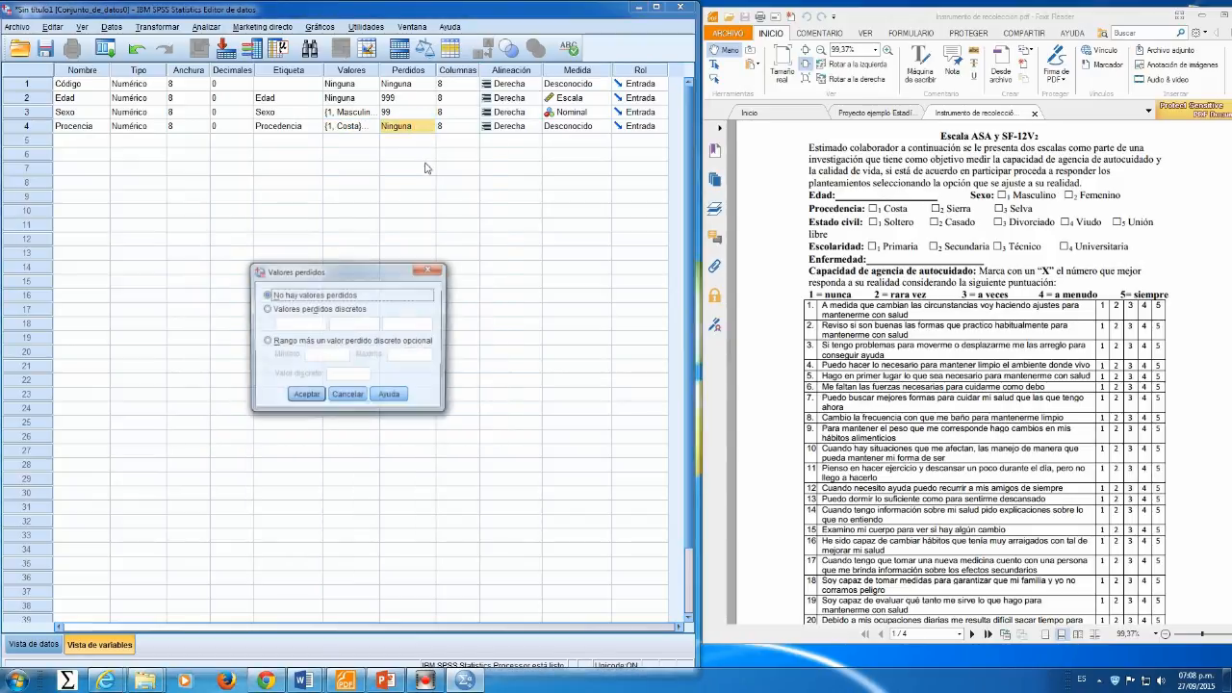
pyautogui.click(267, 309)
pyautogui.click(298, 325)
pyautogui.write('99')
pyautogui.click(305, 396)
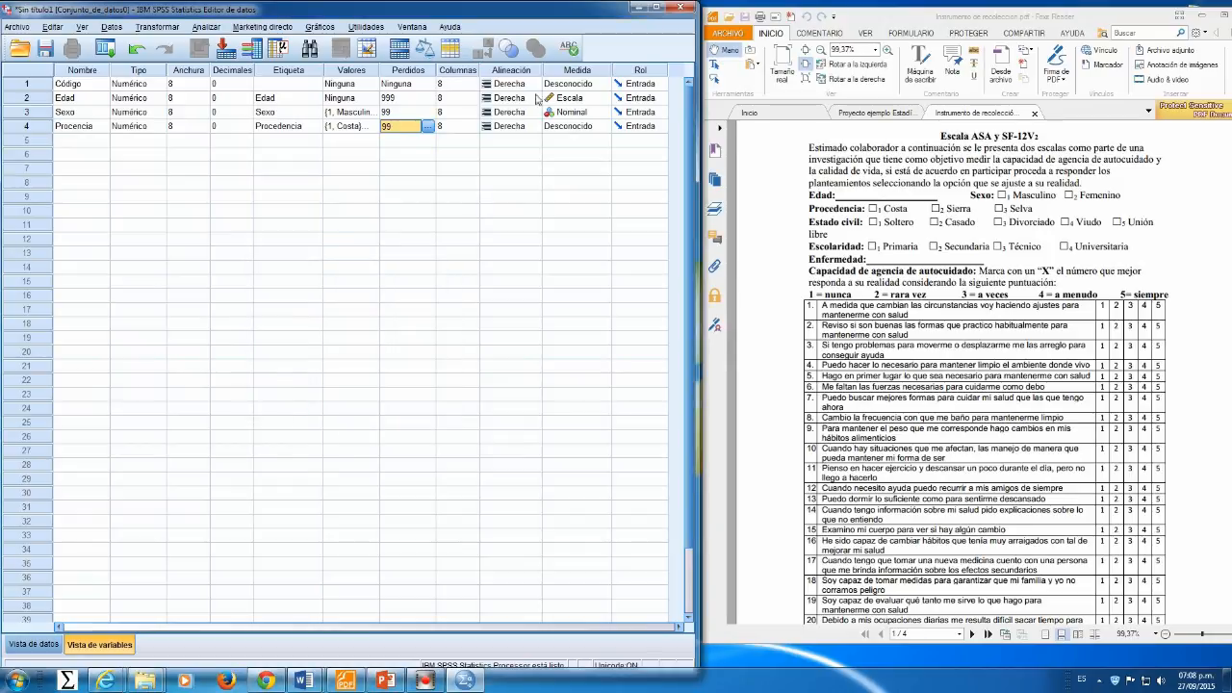
pyautogui.click(600, 127)
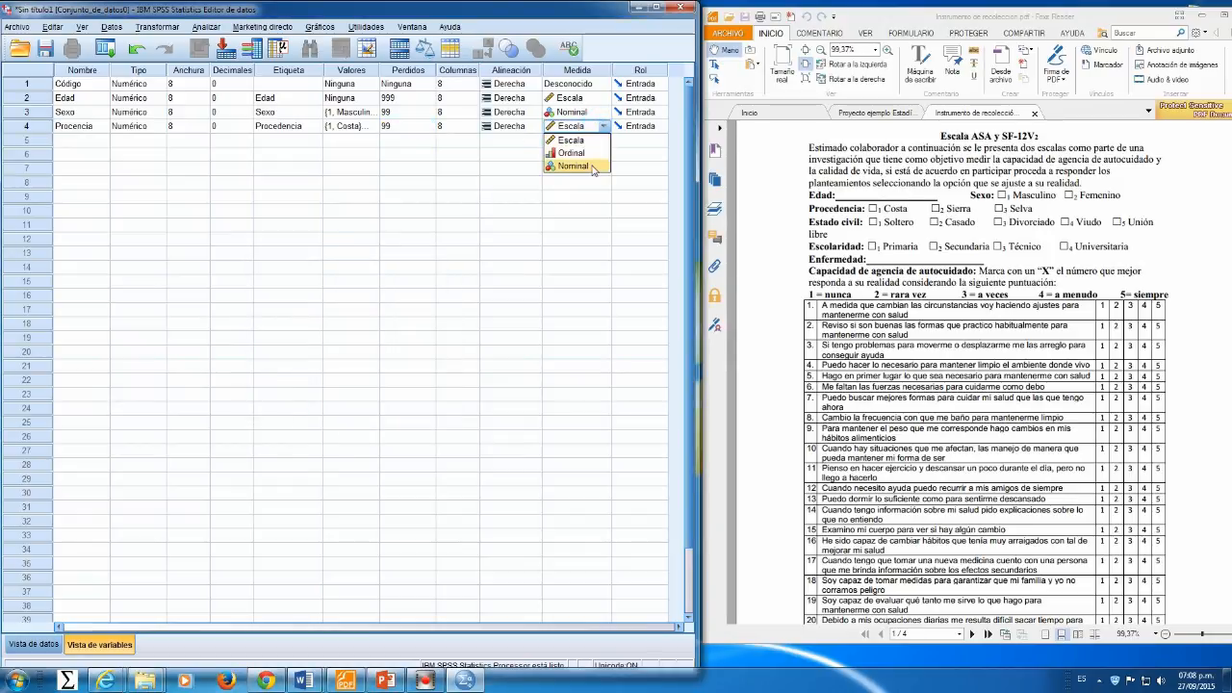
pyautogui.click(573, 165)
# Step: Try to name the next variable Estado civil
pyautogui.click(73, 141)
pyautogui.write('Estado civil')
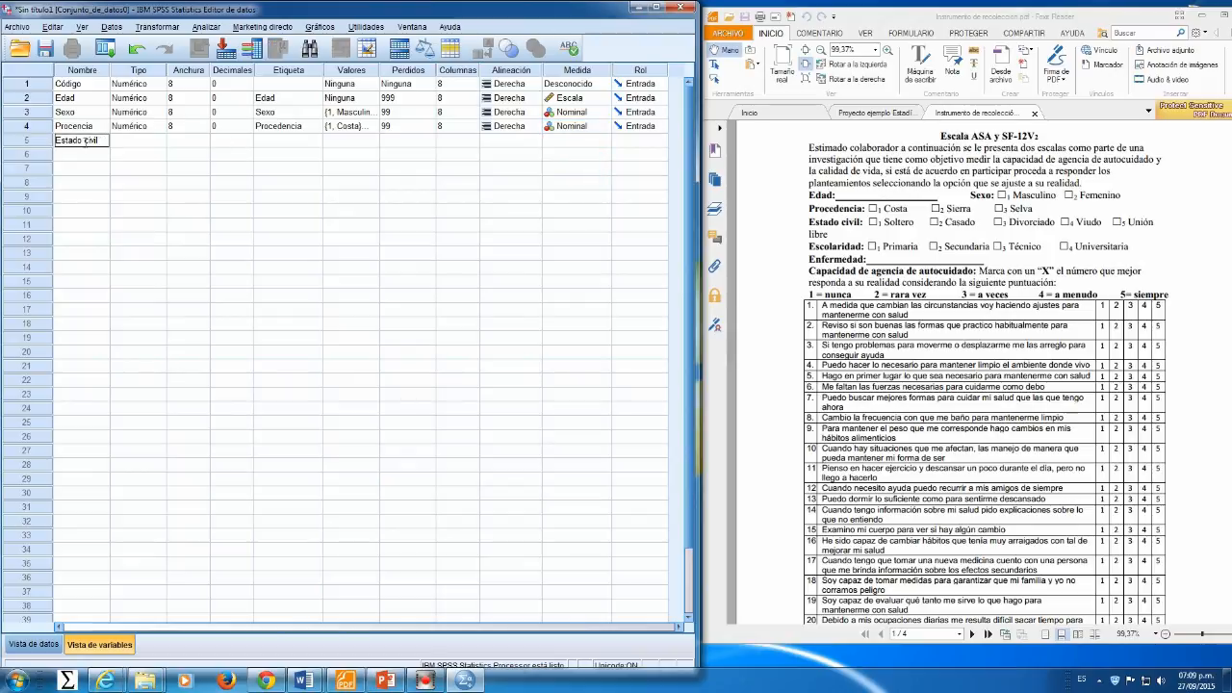
pyautogui.press('Return')
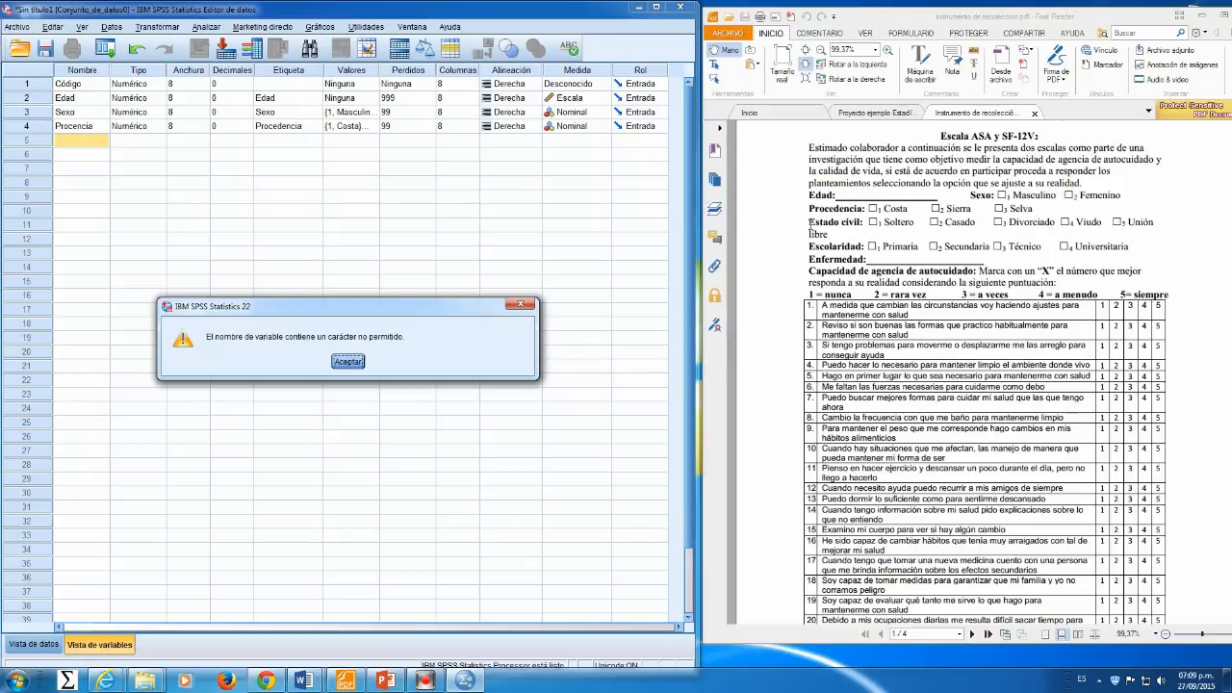
pyautogui.click(521, 304)
# Step: Name the variable EstadoC with 0 decimal places and the label Estado Civil
pyautogui.write('Estado')
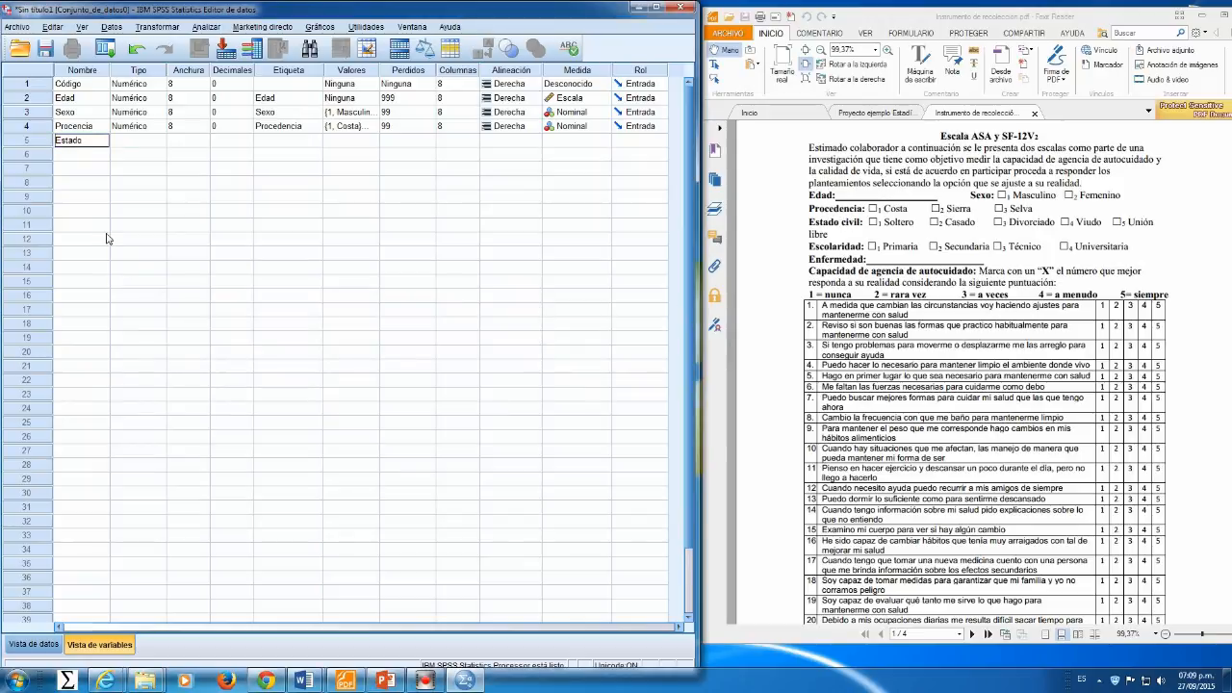
pyautogui.write('C')
pyautogui.press('Tab')
pyautogui.click(229, 141)
pyautogui.click(248, 145)
pyautogui.click(249, 145)
pyautogui.click(309, 145)
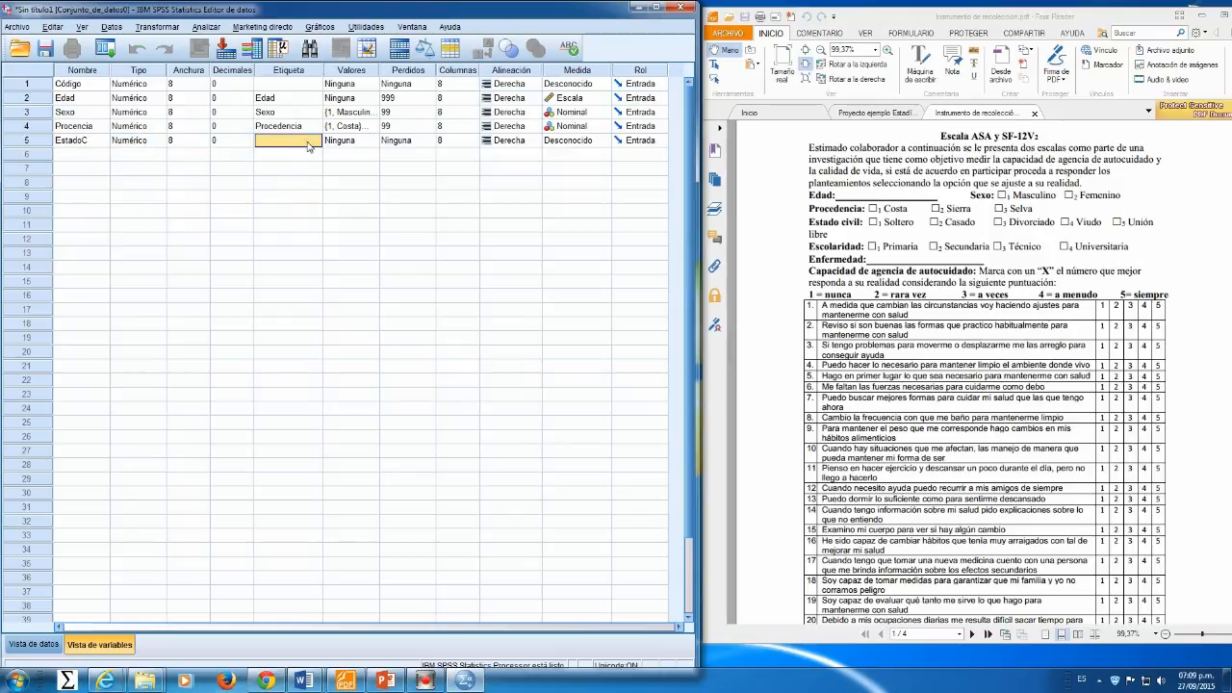
pyautogui.write('Est')
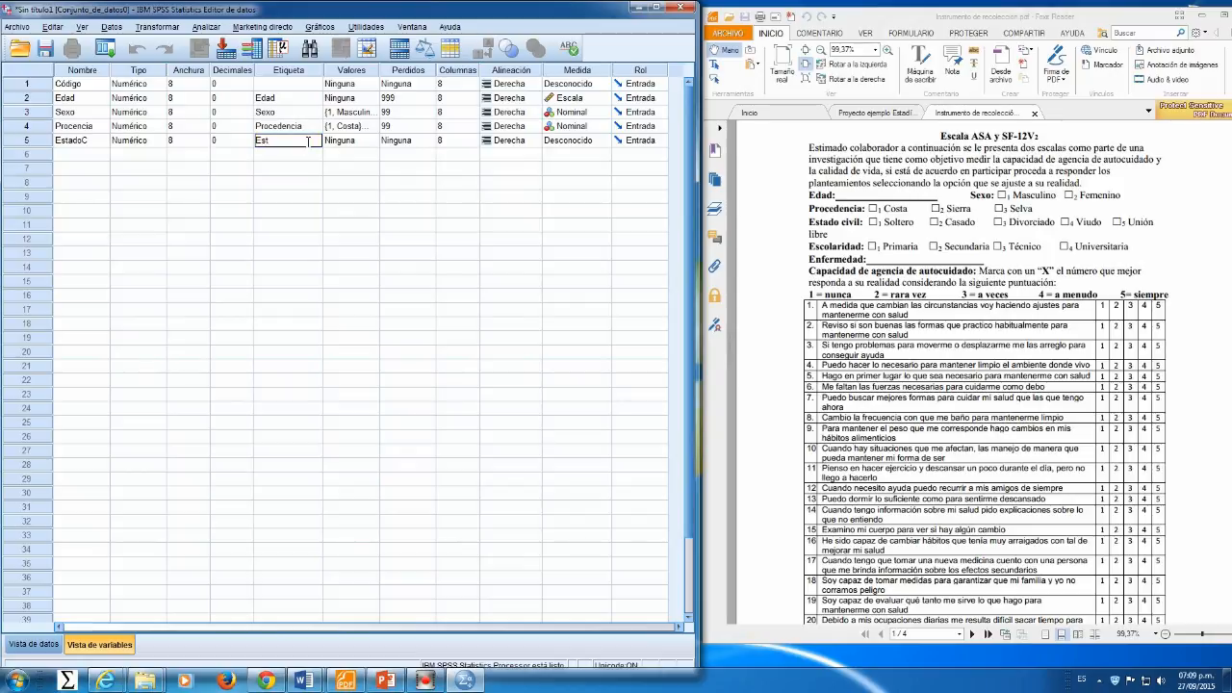
pyautogui.write('ado Civil')
# Step: Define value labels for EstadoC: 1 = Soltero, 2 = Casado, 3 = Divorciado, 4 = Viudo and 5 = U
pyautogui.click(371, 145)
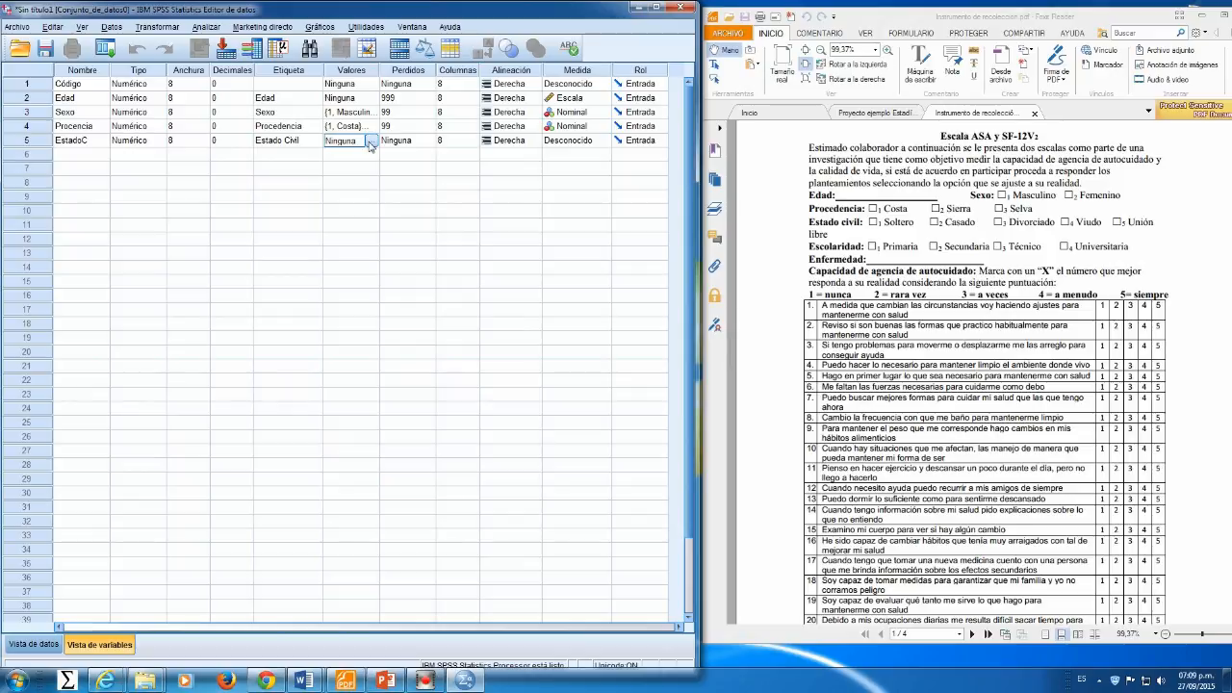
pyautogui.click(371, 143)
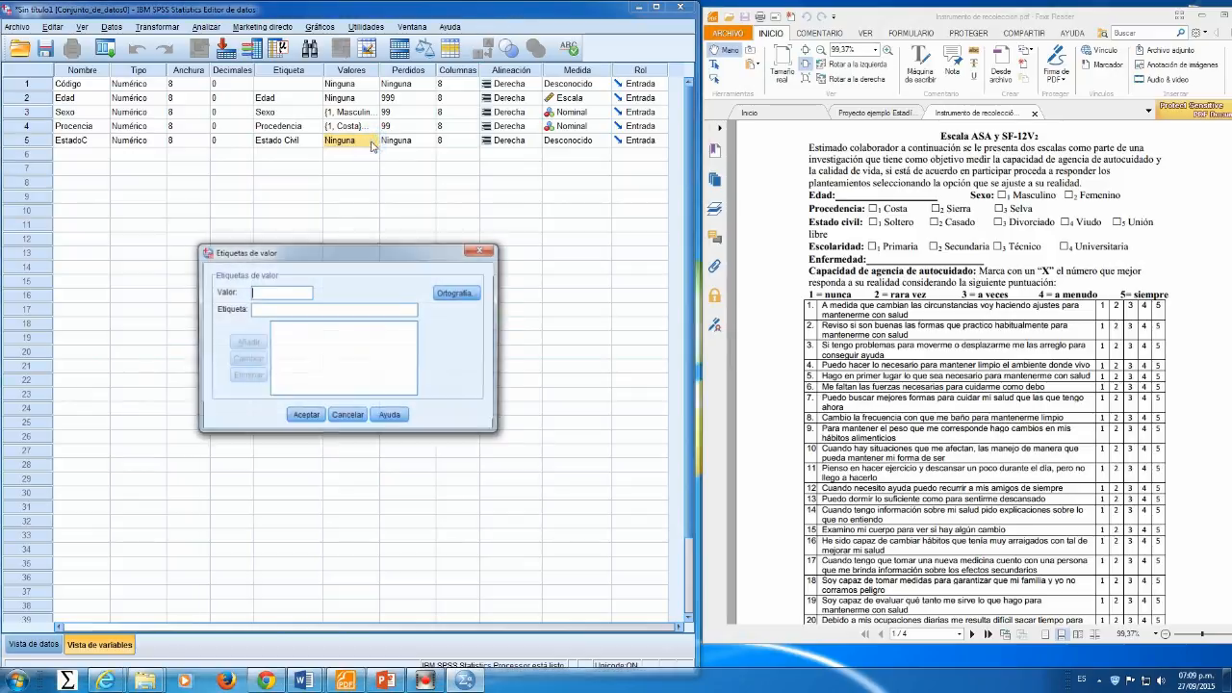
pyautogui.write('1')
pyautogui.click(281, 308)
pyautogui.write('Soltero')
pyautogui.press('Return')
pyautogui.write('2')
pyautogui.click(268, 310)
pyautogui.write('Casado')
pyautogui.press('Return')
pyautogui.write('3')
pyautogui.click(268, 310)
pyautogui.write('Divorciado')
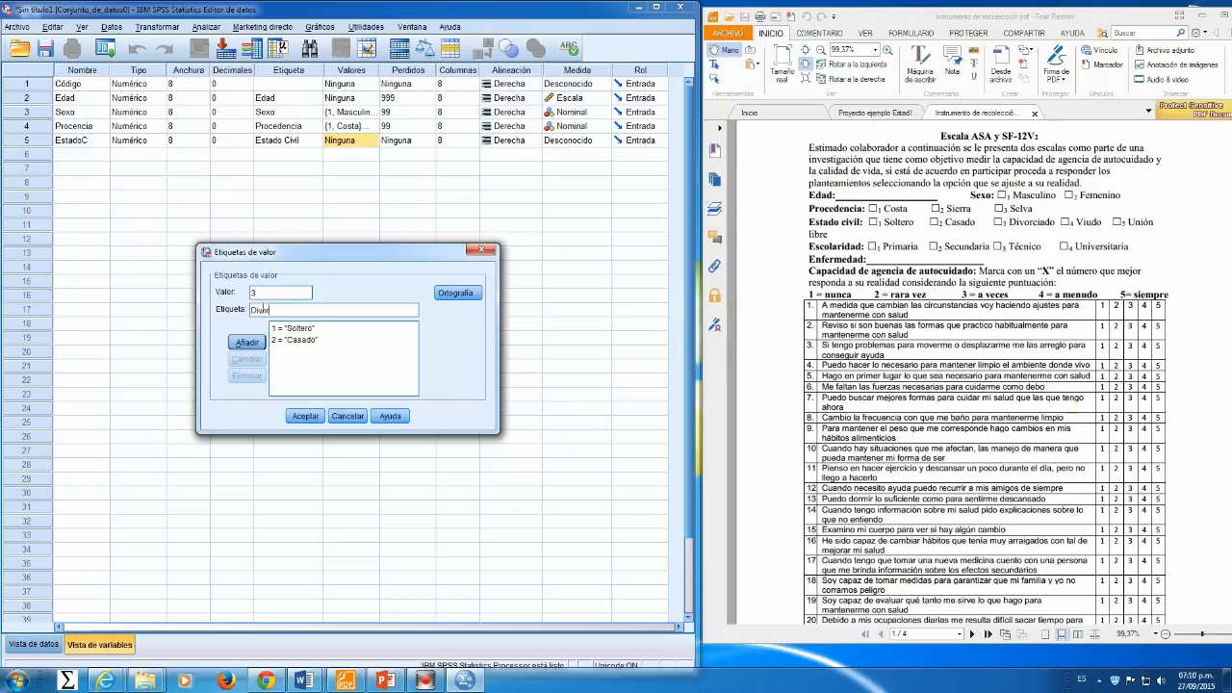
pyautogui.press('Return')
pyautogui.write('4')
pyautogui.click(270, 309)
pyautogui.write('Viudo')
pyautogui.click(253, 344)
pyautogui.write('5')
pyautogui.click(262, 312)
pyautogui.write('U')
pyautogui.click(305, 416)
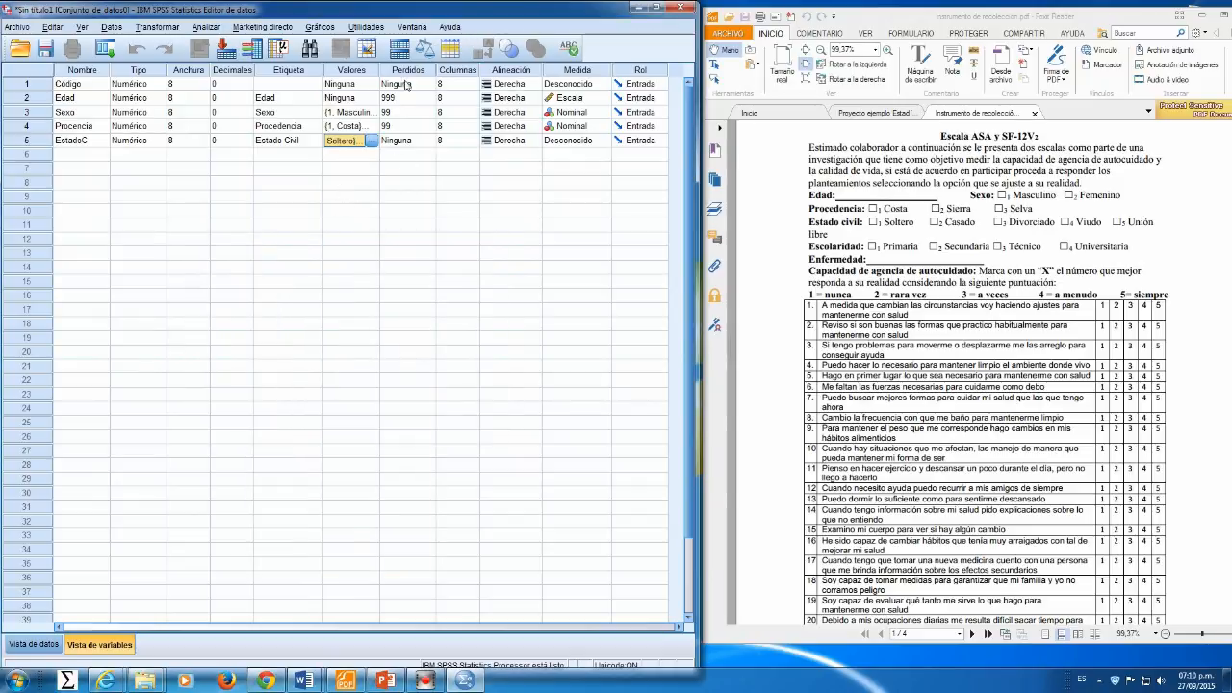
# Step: Set 99 as a discrete missing value for EstadoC and set its measure to Nominal
pyautogui.click(409, 140)
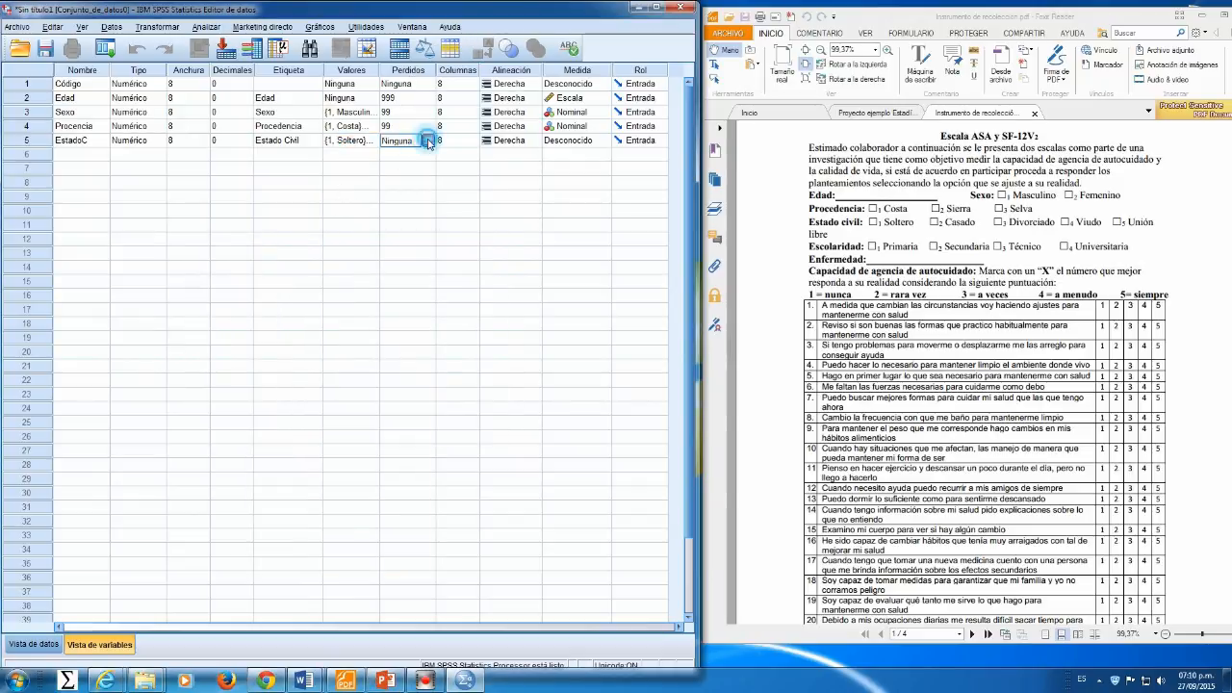
pyautogui.click(429, 143)
pyautogui.click(267, 309)
pyautogui.click(285, 321)
pyautogui.write('99')
pyautogui.click(306, 395)
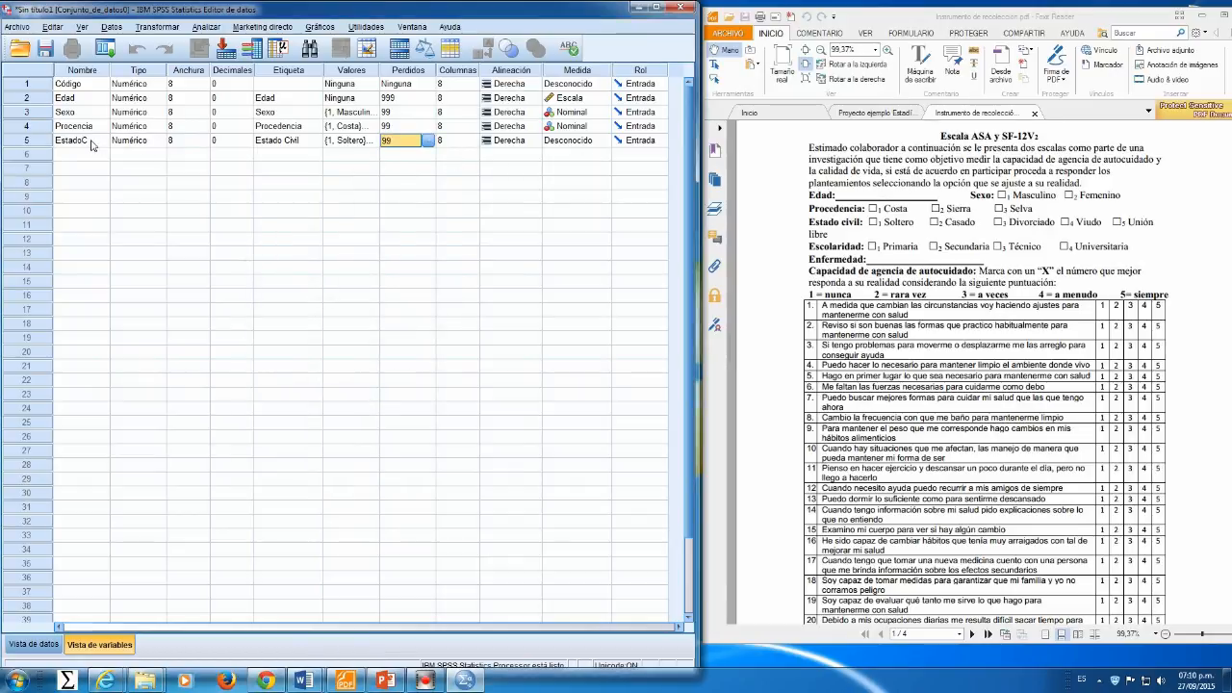
pyautogui.click(574, 143)
pyautogui.click(584, 143)
pyautogui.click(571, 179)
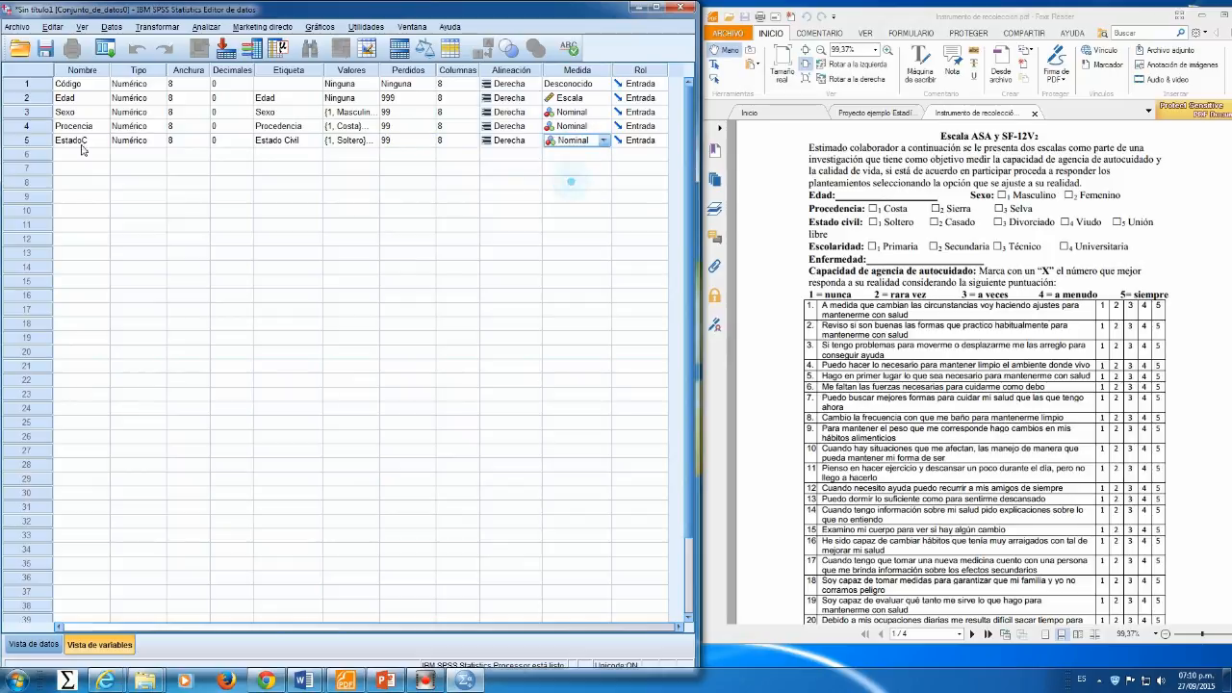
# Step: Add the value label 99 = No contesta to the Sexo variable
pyautogui.click(394, 115)
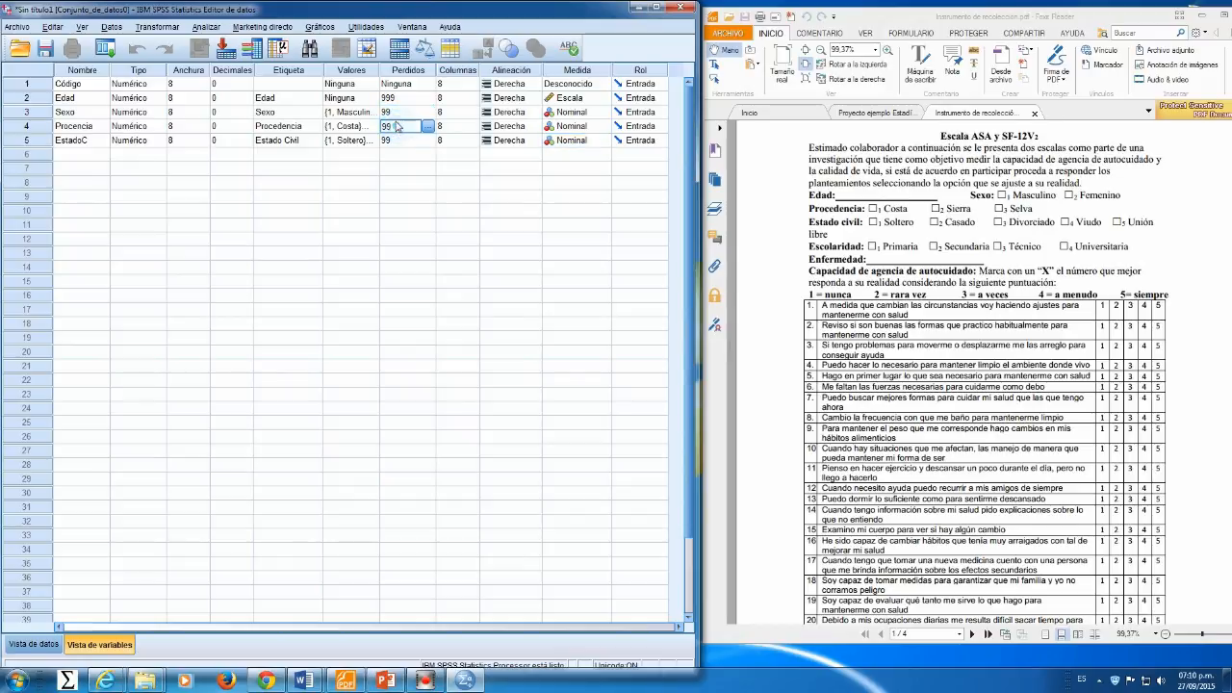
pyautogui.click(396, 127)
pyautogui.click(394, 116)
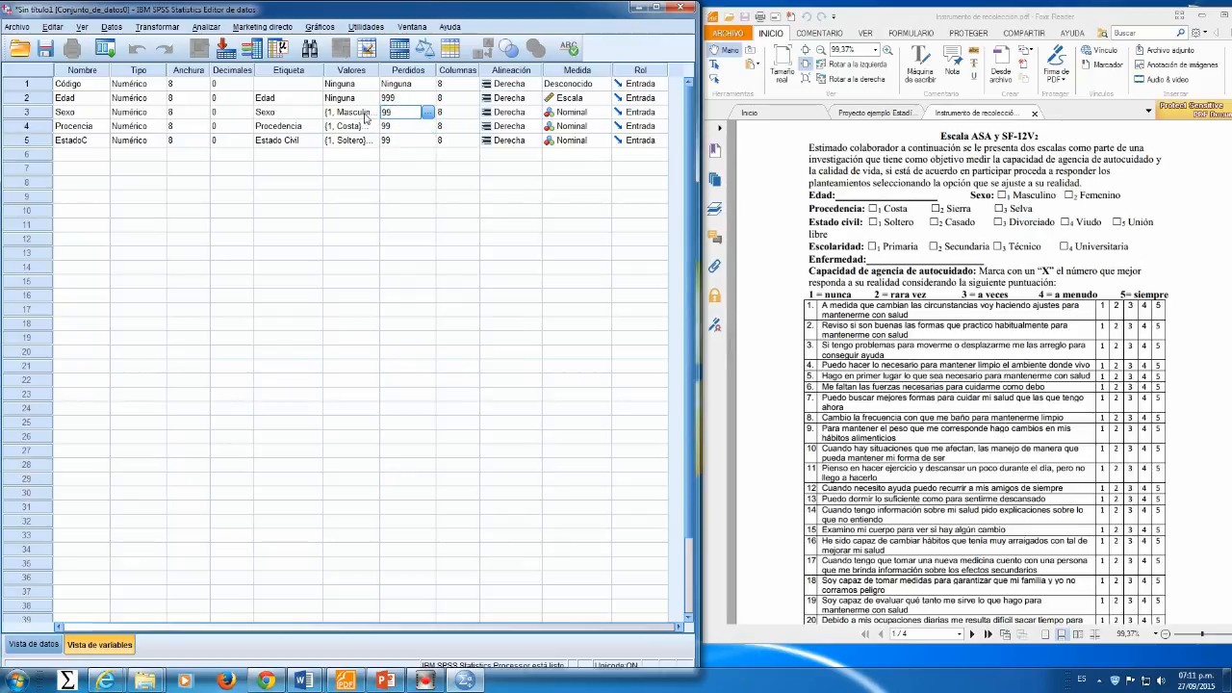
pyautogui.click(367, 116)
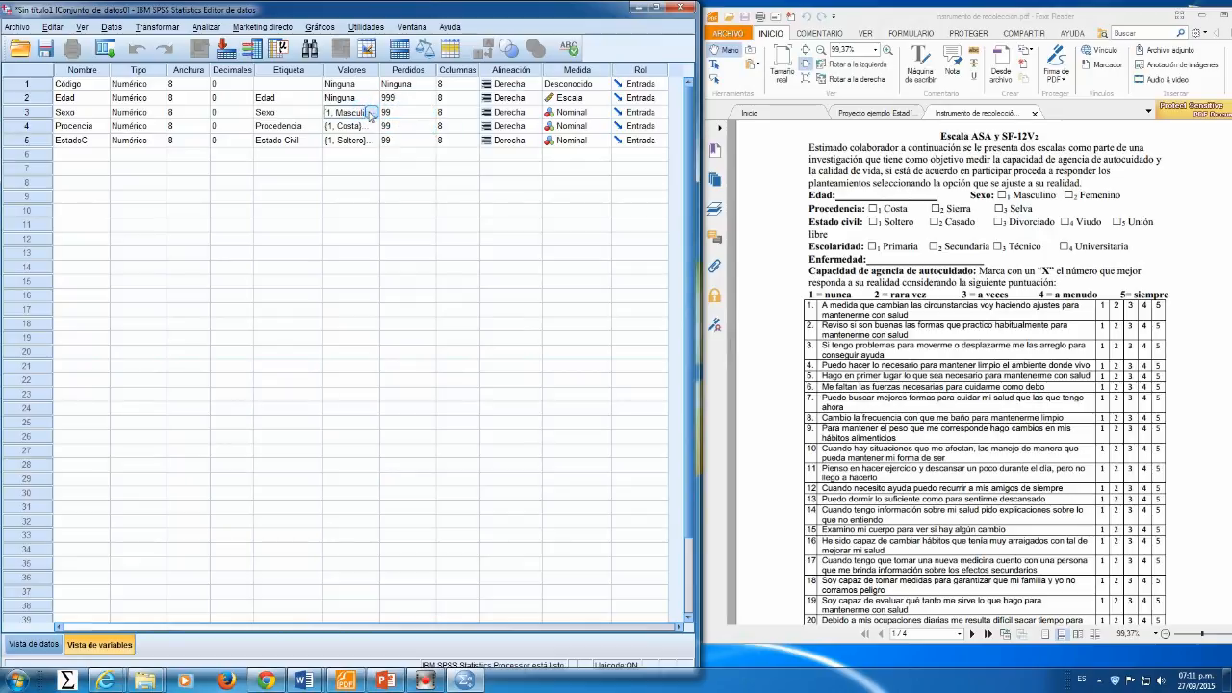
pyautogui.click(372, 113)
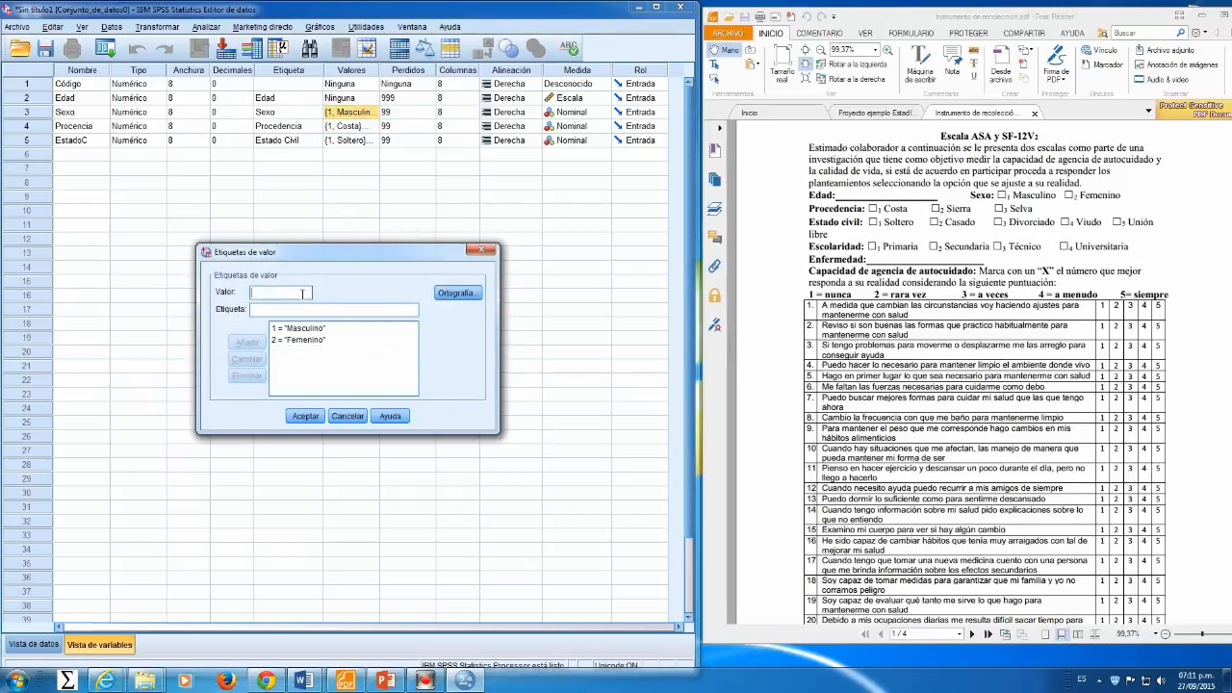
pyautogui.write('99')
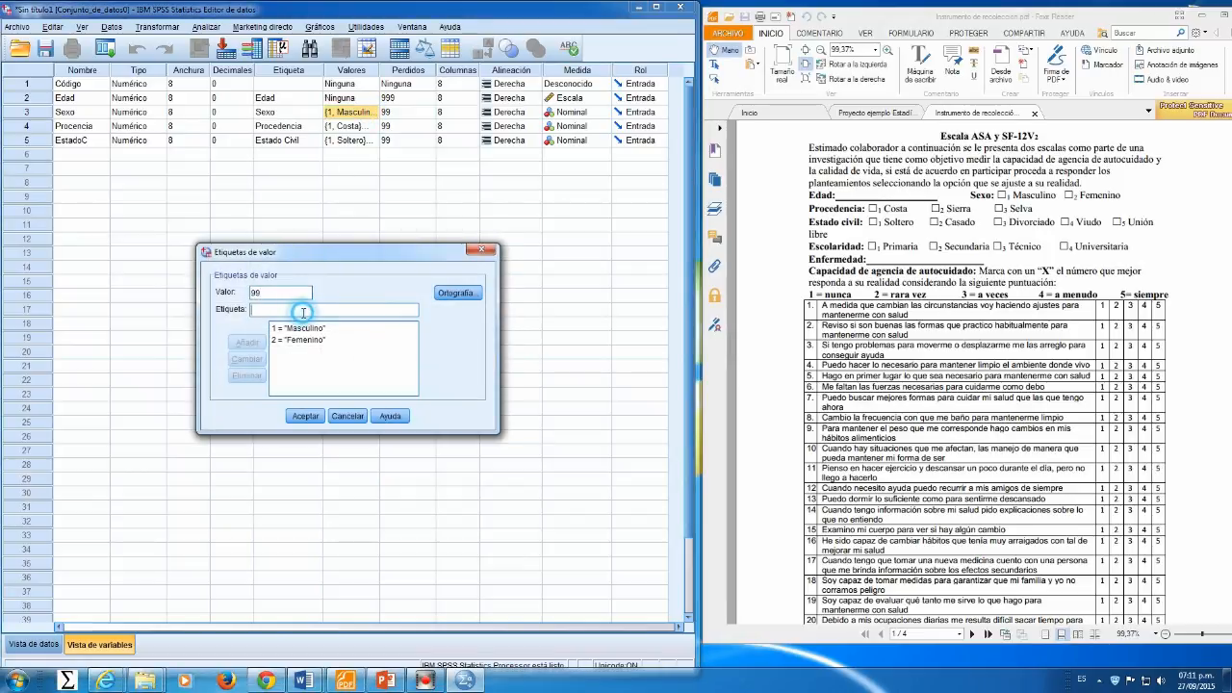
pyautogui.click(304, 310)
pyautogui.write('No contesta')
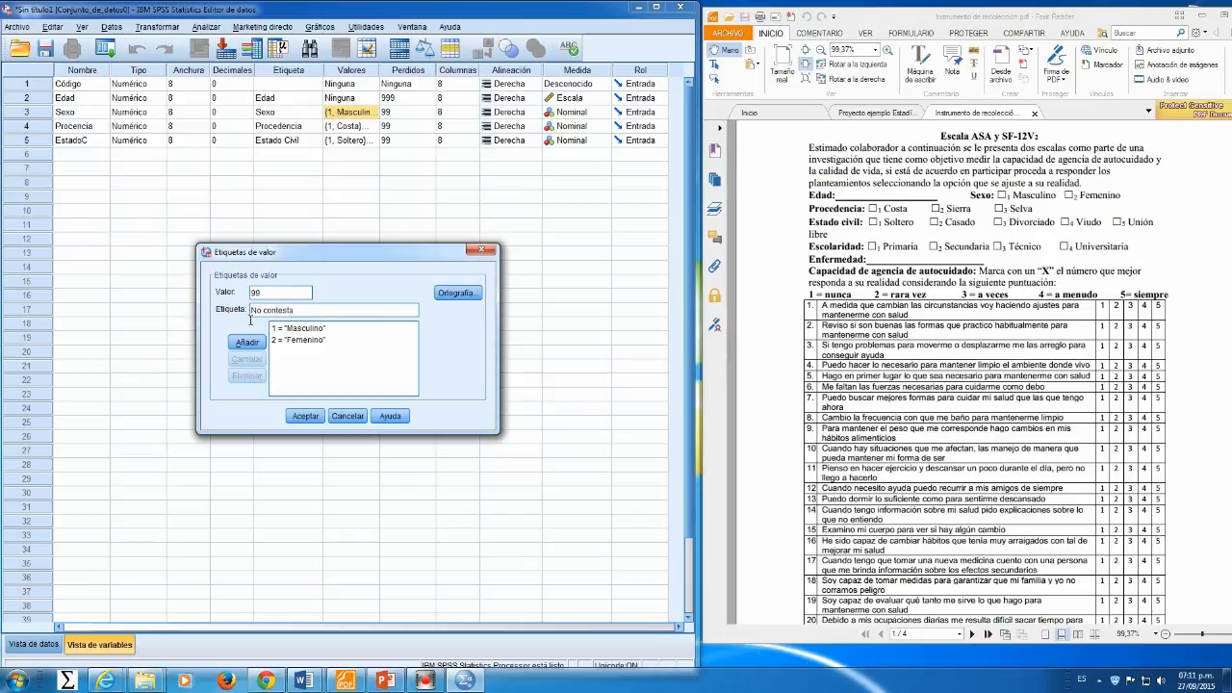
pyautogui.click(246, 342)
pyautogui.click(305, 416)
# Step: Add the value label 99 = No contesta to the Procedencia and EstadoC variables
pyautogui.click(346, 127)
pyautogui.click(373, 126)
pyautogui.write('99')
pyautogui.click(287, 310)
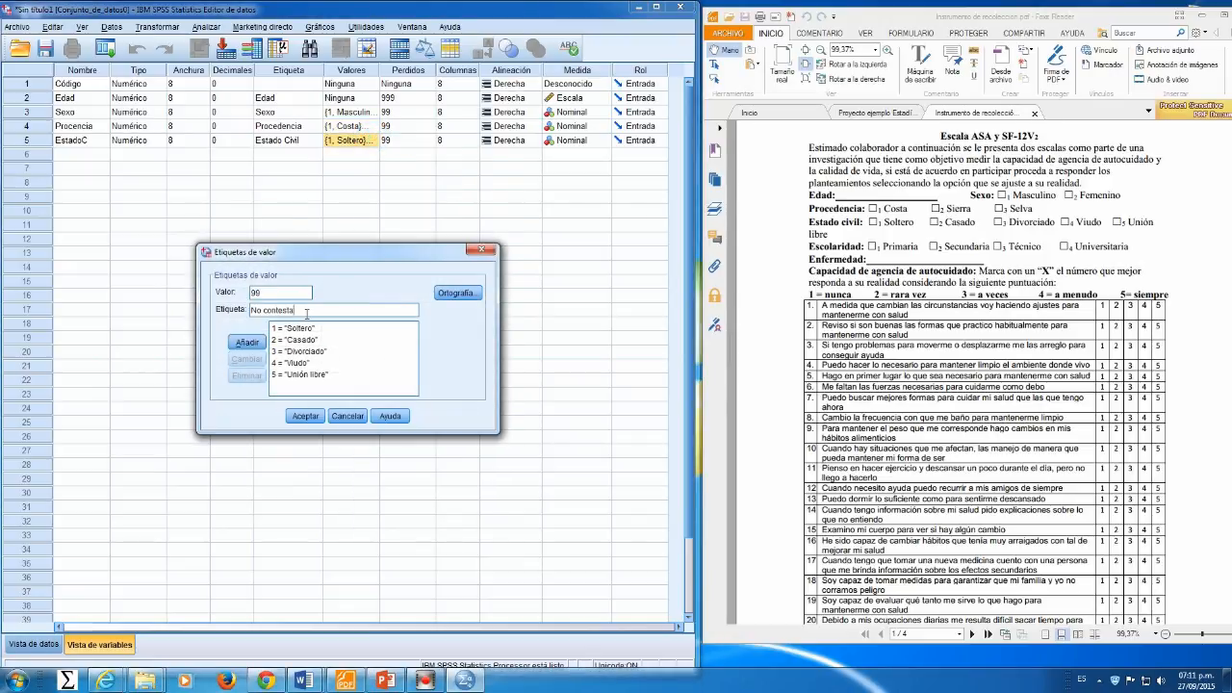
pyautogui.click(246, 343)
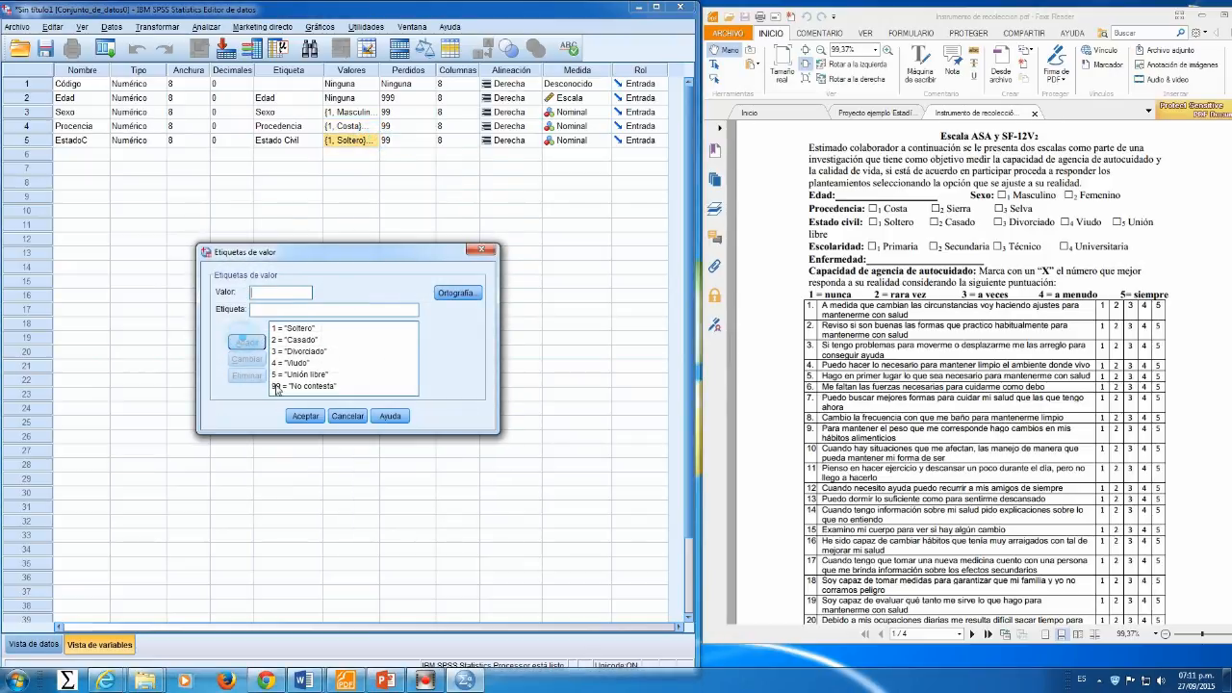
pyautogui.click(304, 416)
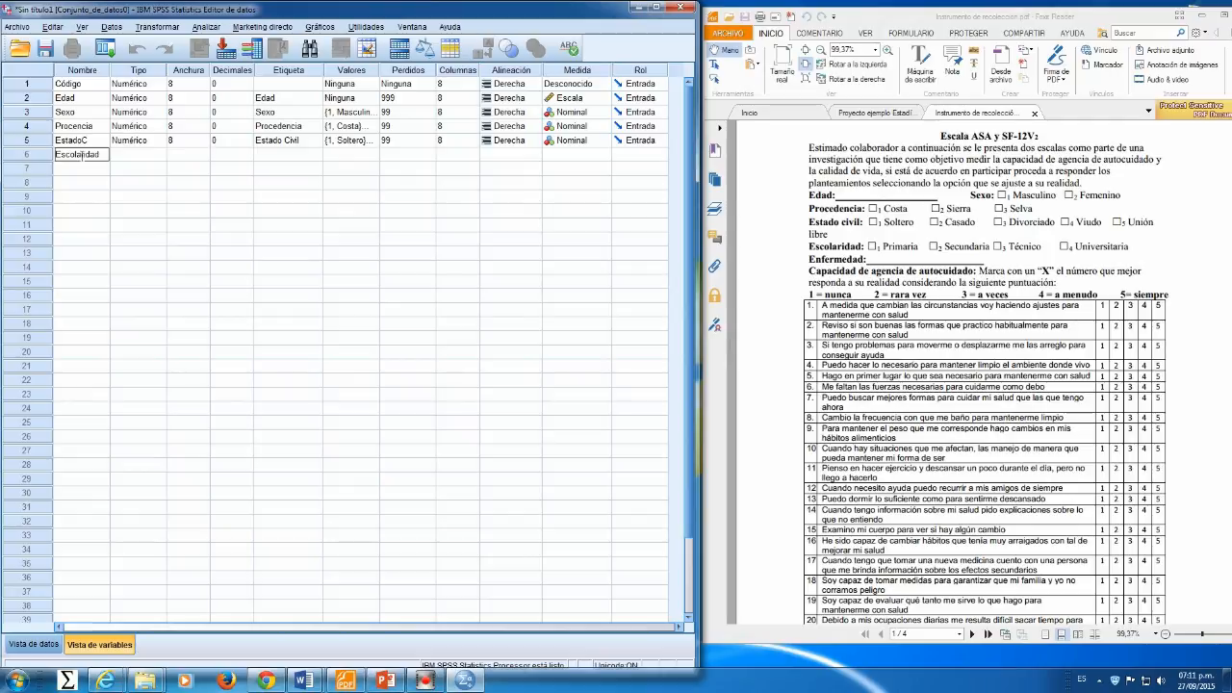
# Step: Define Escolaridad with 0 decimals, label Escolaridad and value labels 1 = Primaria, 2 = Secundaria, 3 = Técnico, 4 = Universitaria
pyautogui.click(171, 154)
pyautogui.click(245, 157)
pyautogui.click(277, 156)
pyautogui.write('Escola')
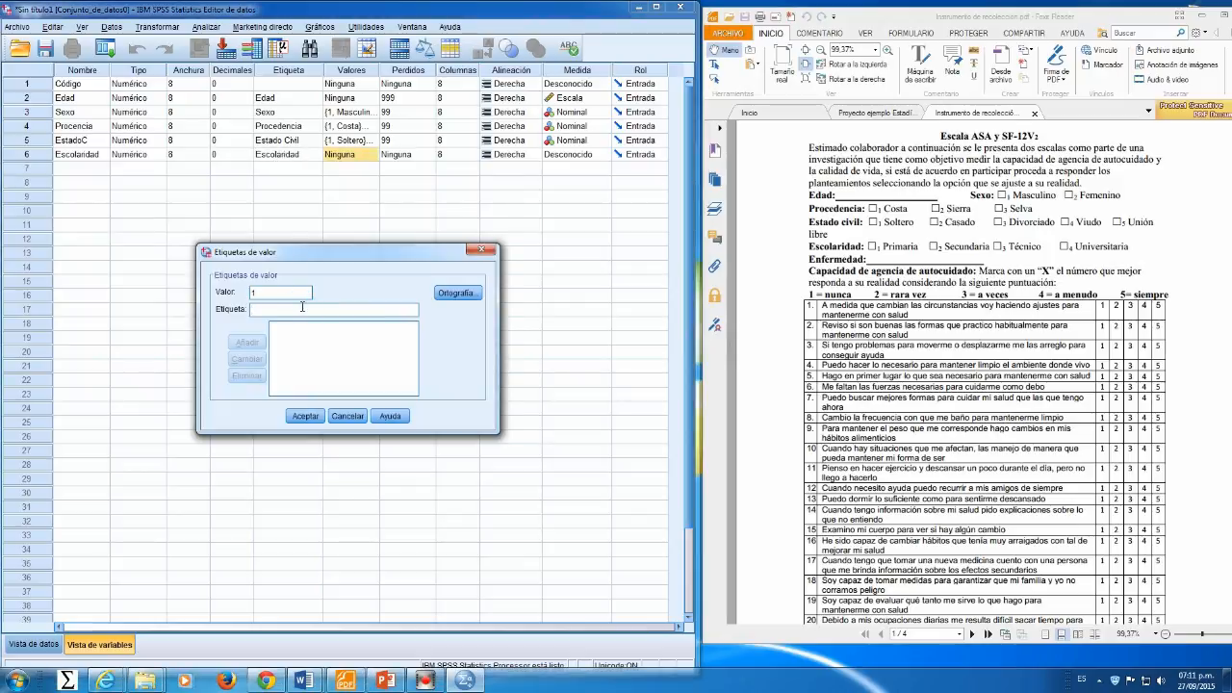
pyautogui.write('Primaria')
pyautogui.click(246, 342)
pyautogui.write('2')
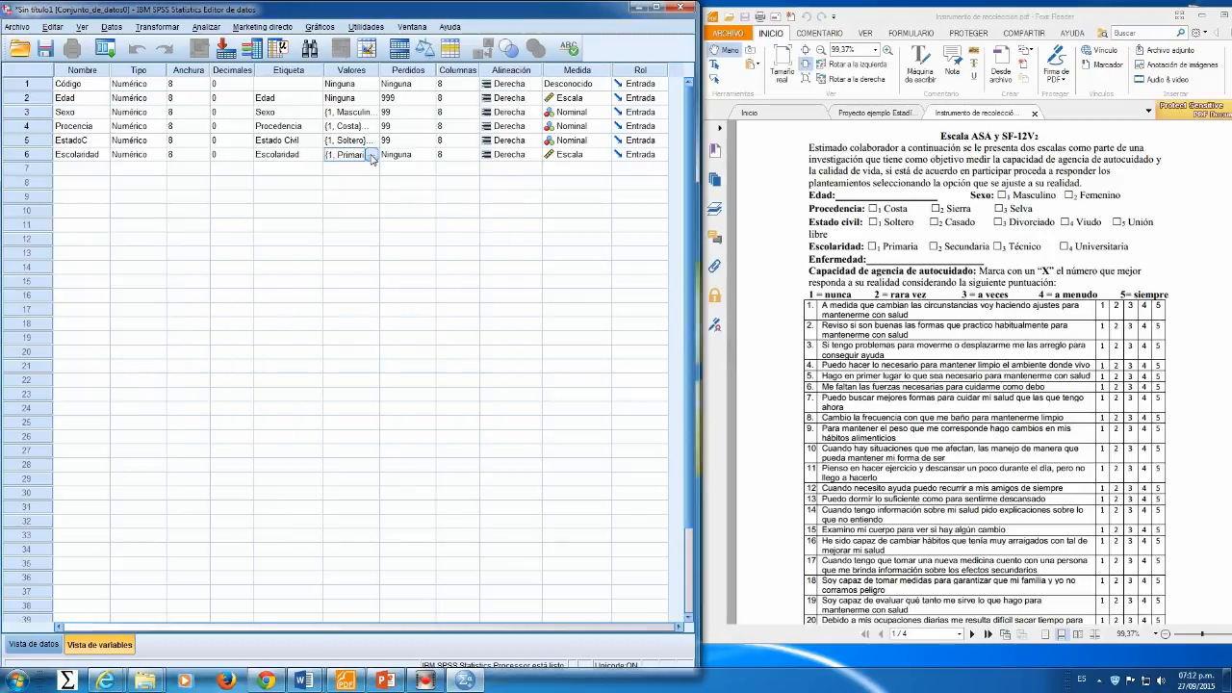
pyautogui.click(373, 154)
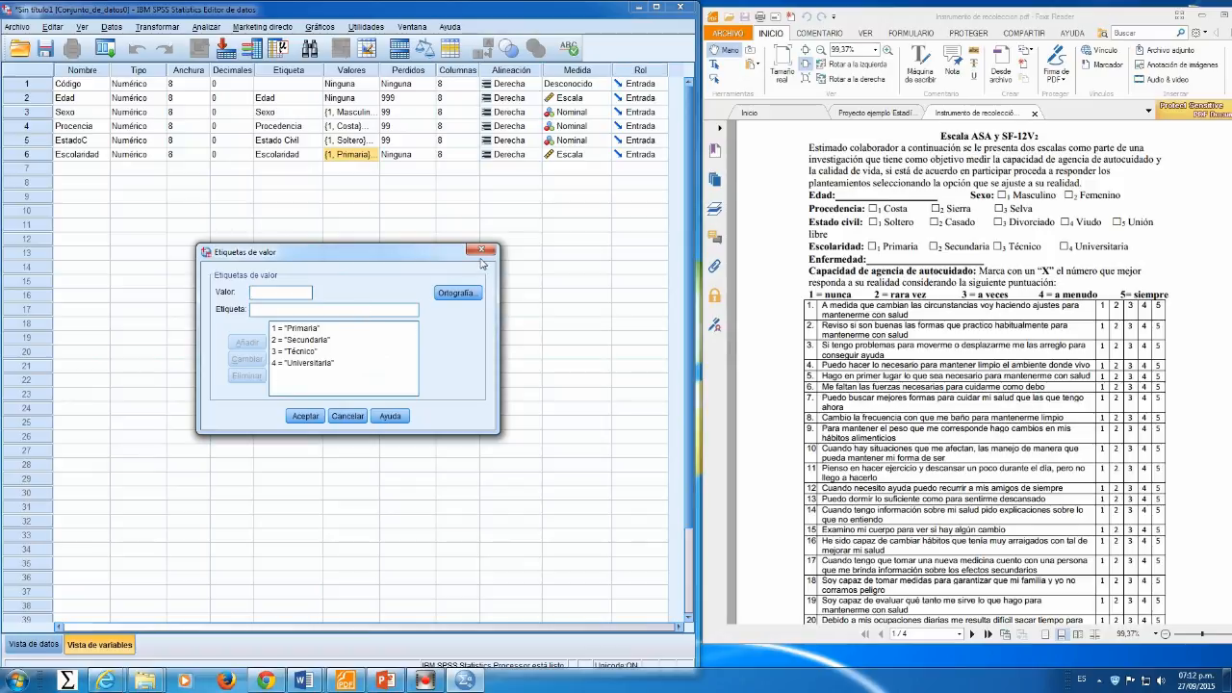
# Step: Set 99 as the missing value for Escolaridad and set its measure to Ordinal
pyautogui.click(429, 156)
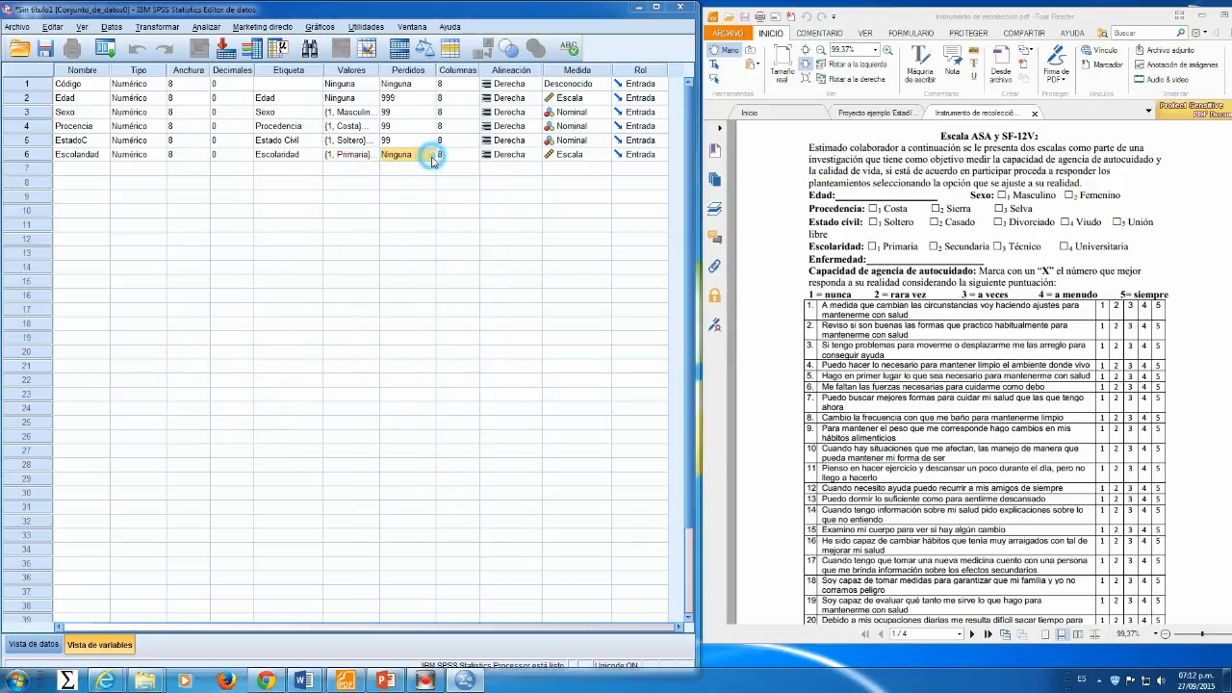
pyautogui.click(281, 311)
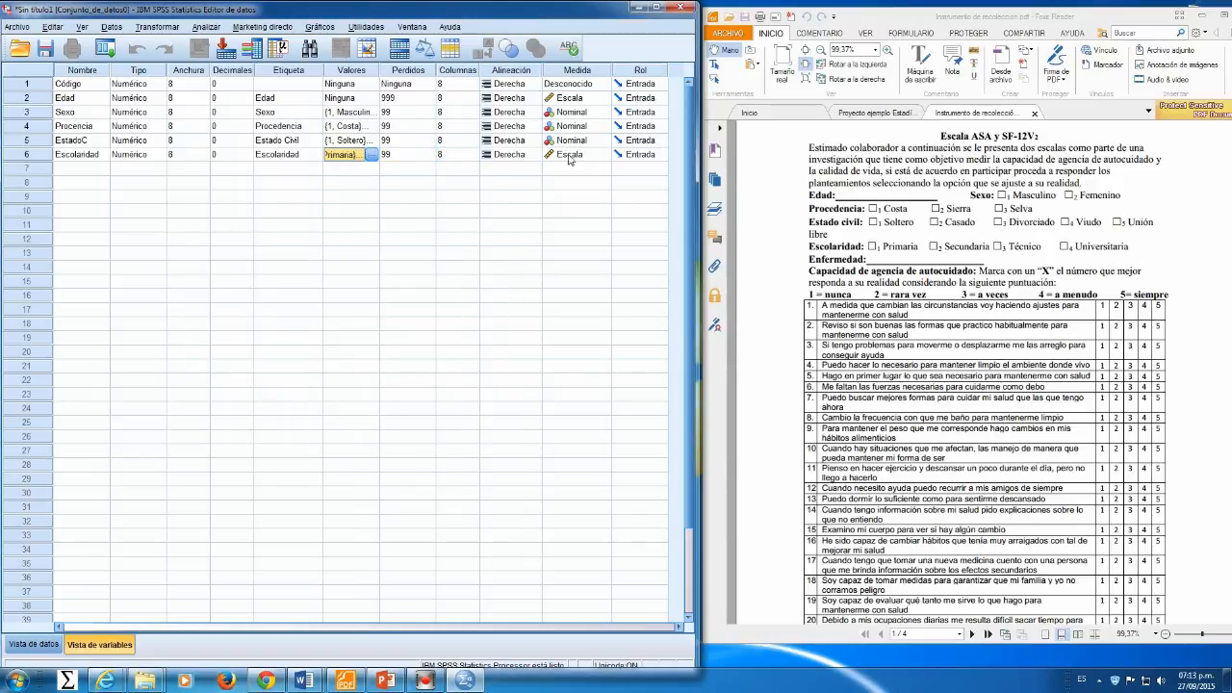
pyautogui.click(582, 156)
pyautogui.click(571, 181)
# Step: Create the variable Enfermedad with 0 decimal places and a Nominal measure
pyautogui.click(83, 169)
pyautogui.write('Enfermedad')
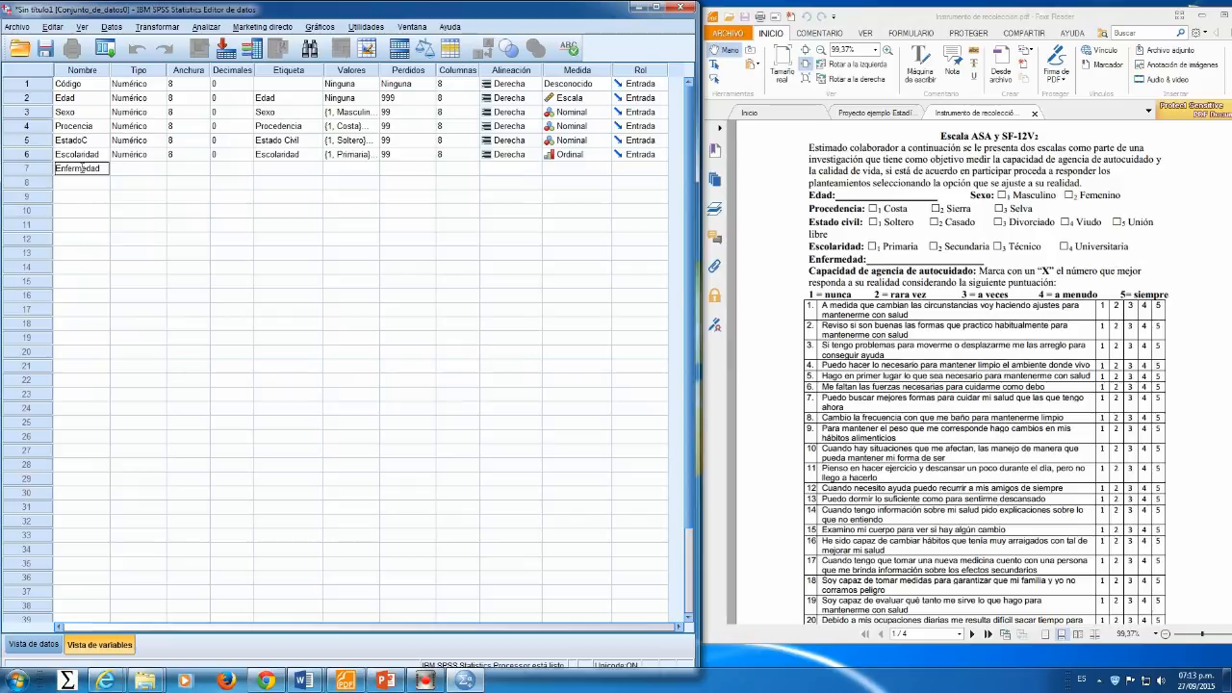
pyautogui.click(231, 168)
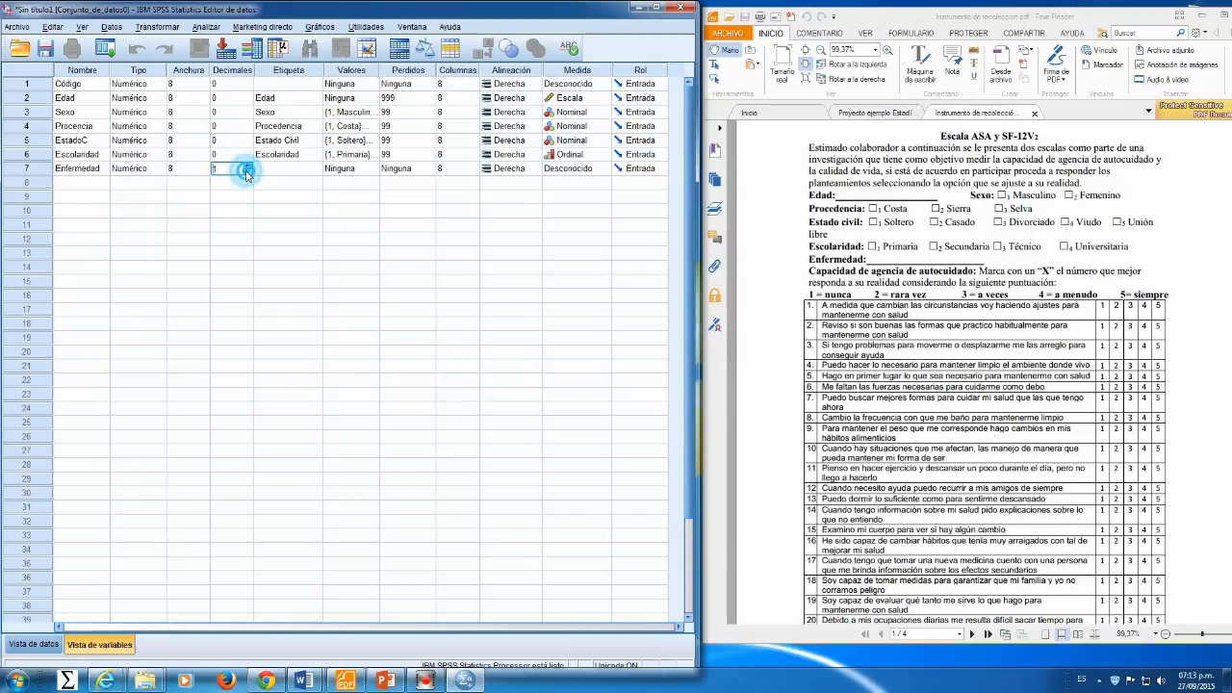
pyautogui.click(578, 169)
pyautogui.click(573, 211)
# Step: Set 99 as Enfermedad's missing value and add the value label 99 = No contesta
pyautogui.click(409, 168)
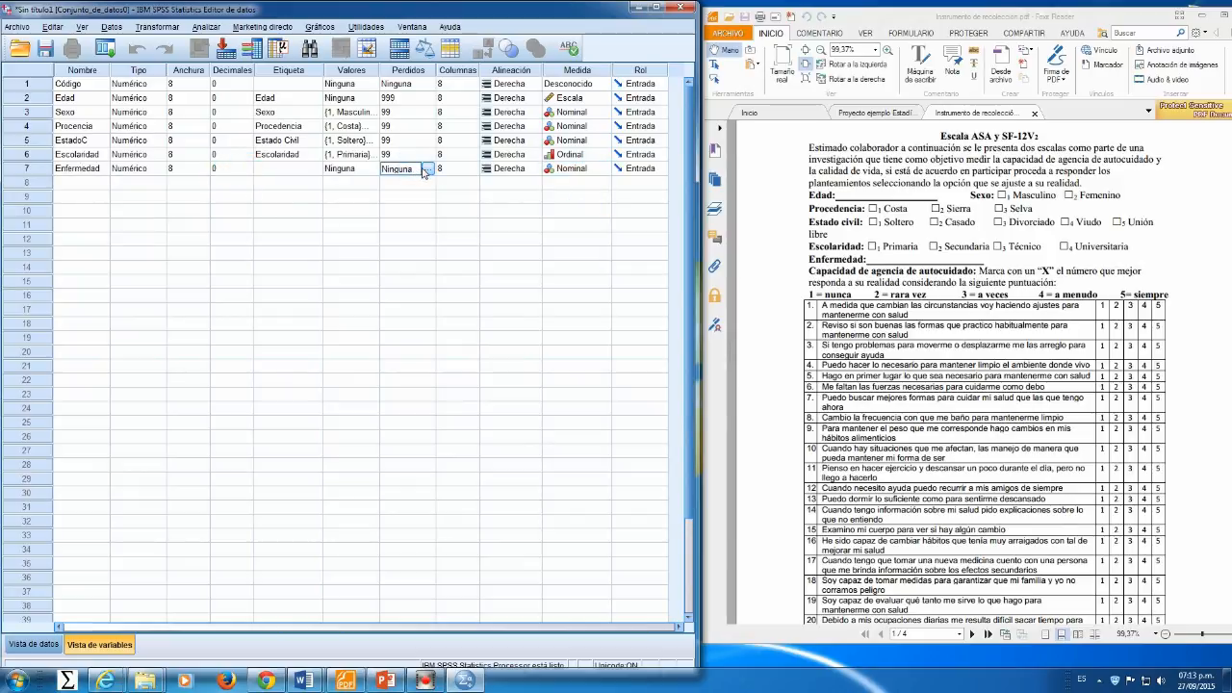
pyautogui.click(422, 169)
pyautogui.click(352, 168)
pyautogui.click(368, 169)
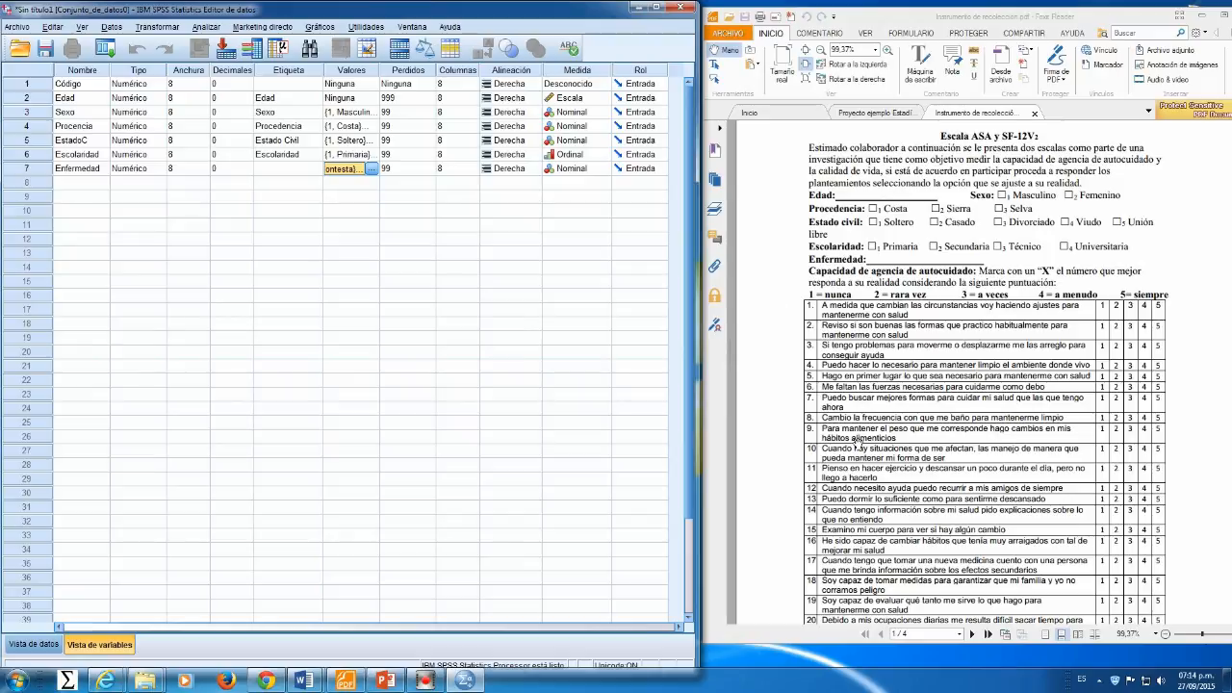
# Step: Review the self-care agency items listed in the questionnaire
pyautogui.click(916, 399)
pyautogui.scroll(-3, 917, 397)
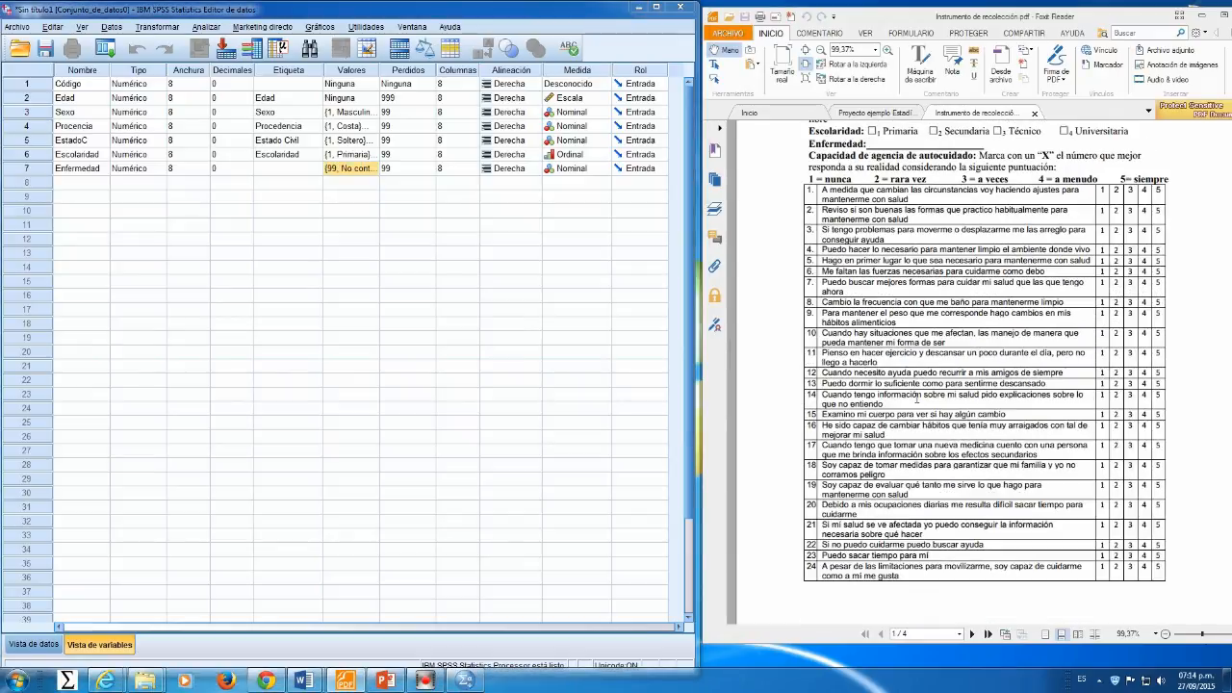
# Step: Open Excel from the Start menu
pyautogui.click(15, 681)
pyautogui.click(43, 406)
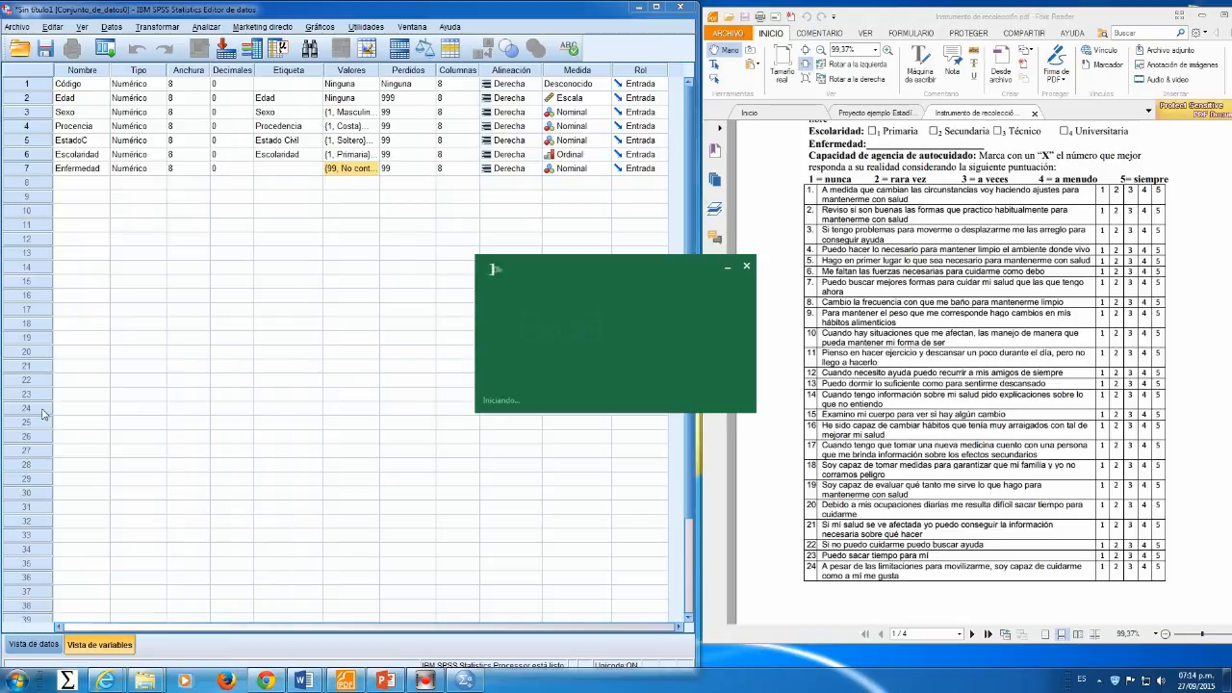
pyautogui.click(289, 163)
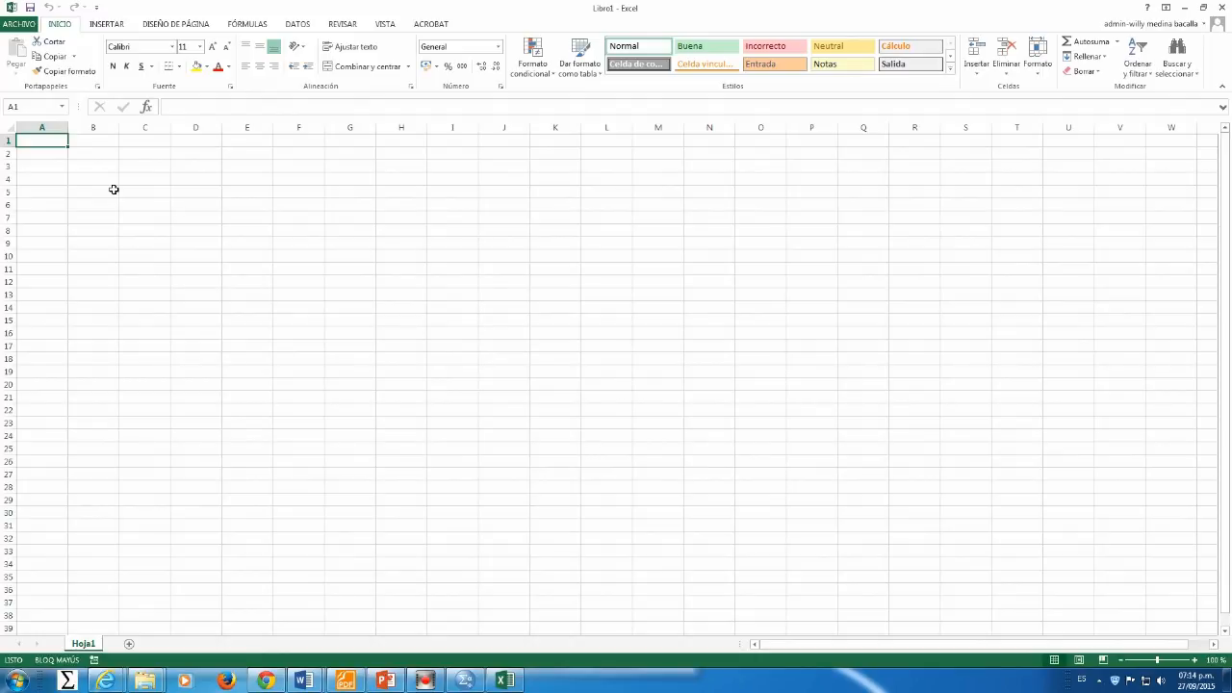
# Step: Enter CAA1 in cell A1 and CAA2 in cell A2
pyautogui.write('CAA1')
pyautogui.click(37, 152)
pyautogui.click(40, 142)
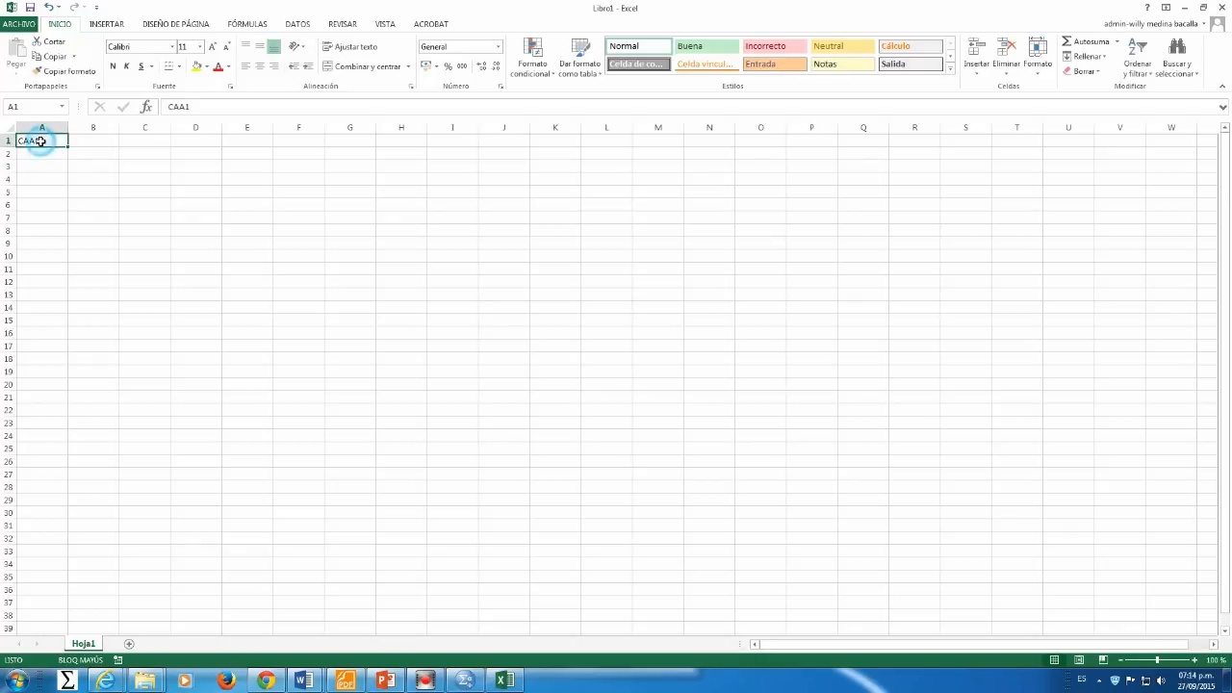
pyautogui.click(47, 155)
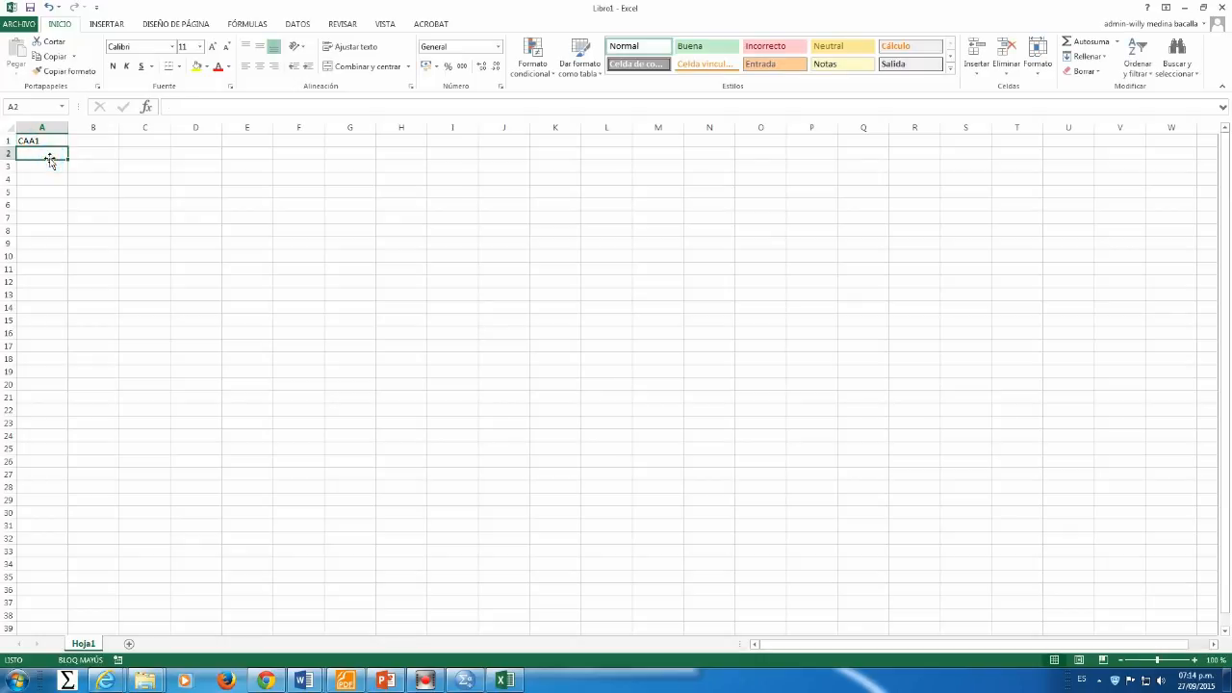
pyautogui.write('CAA2')
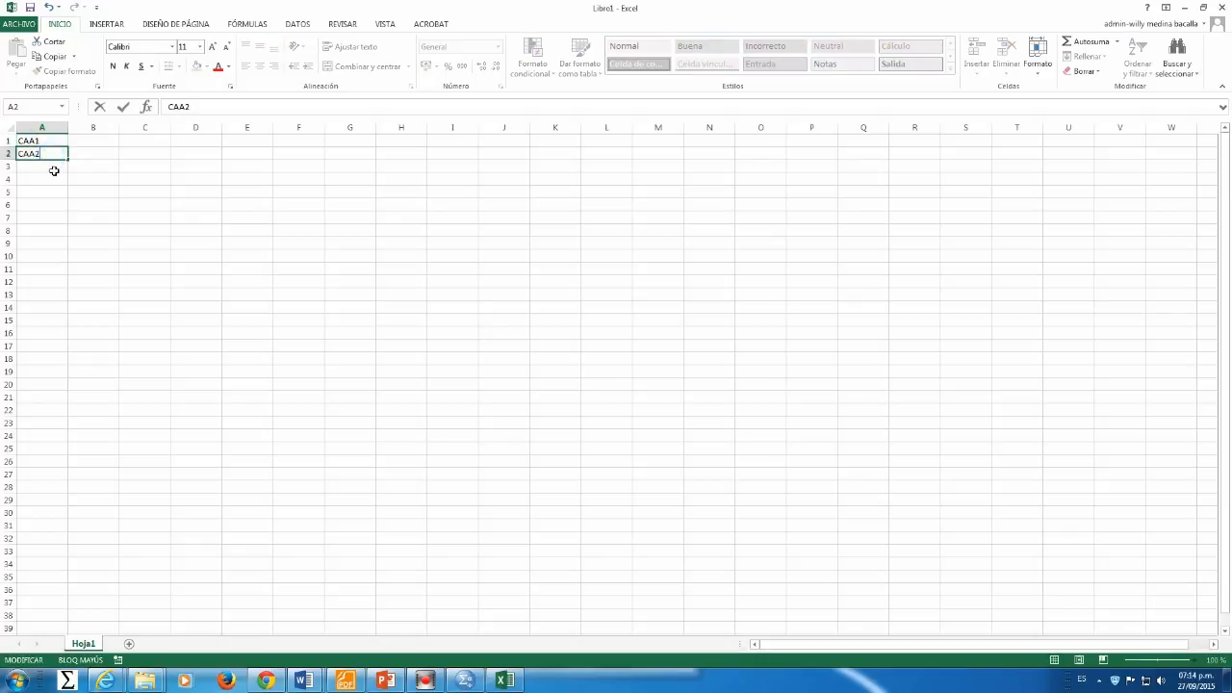
pyautogui.click(55, 167)
pyautogui.click(42, 142)
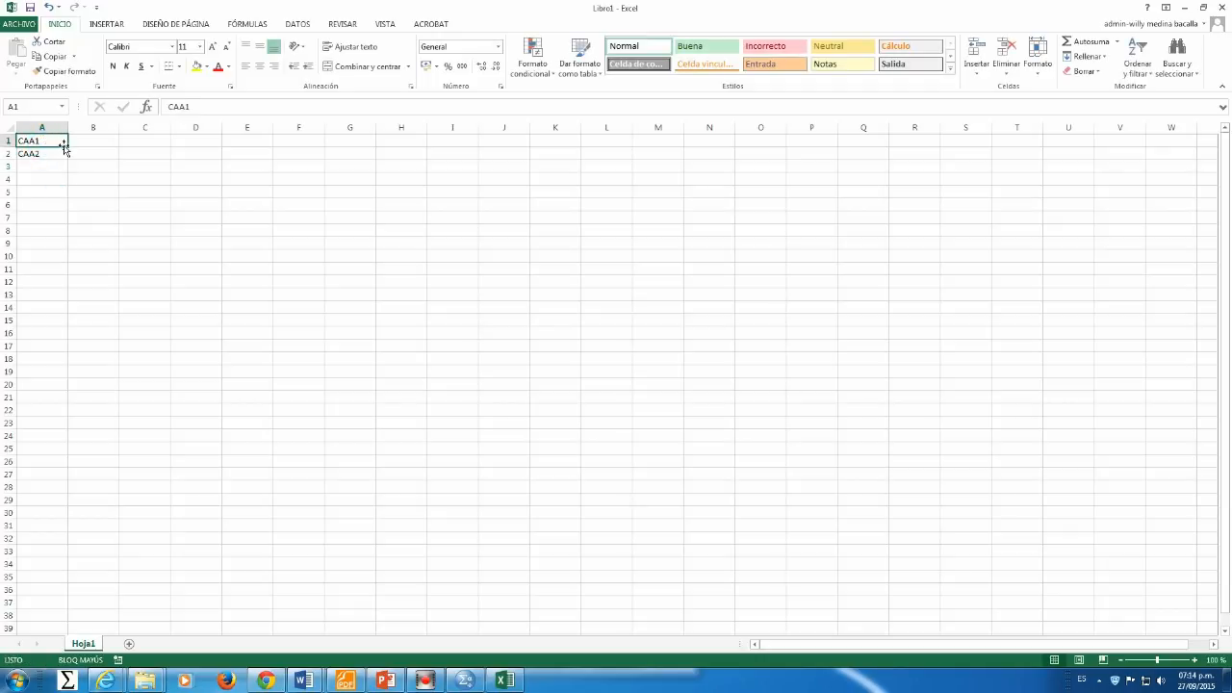
# Step: Fill the series down to CAA24 and copy the column of names
pyautogui.moveTo(54, 142); pyautogui.dragTo(71, 446)
pyautogui.rightClick(41, 331)
pyautogui.click(64, 355)
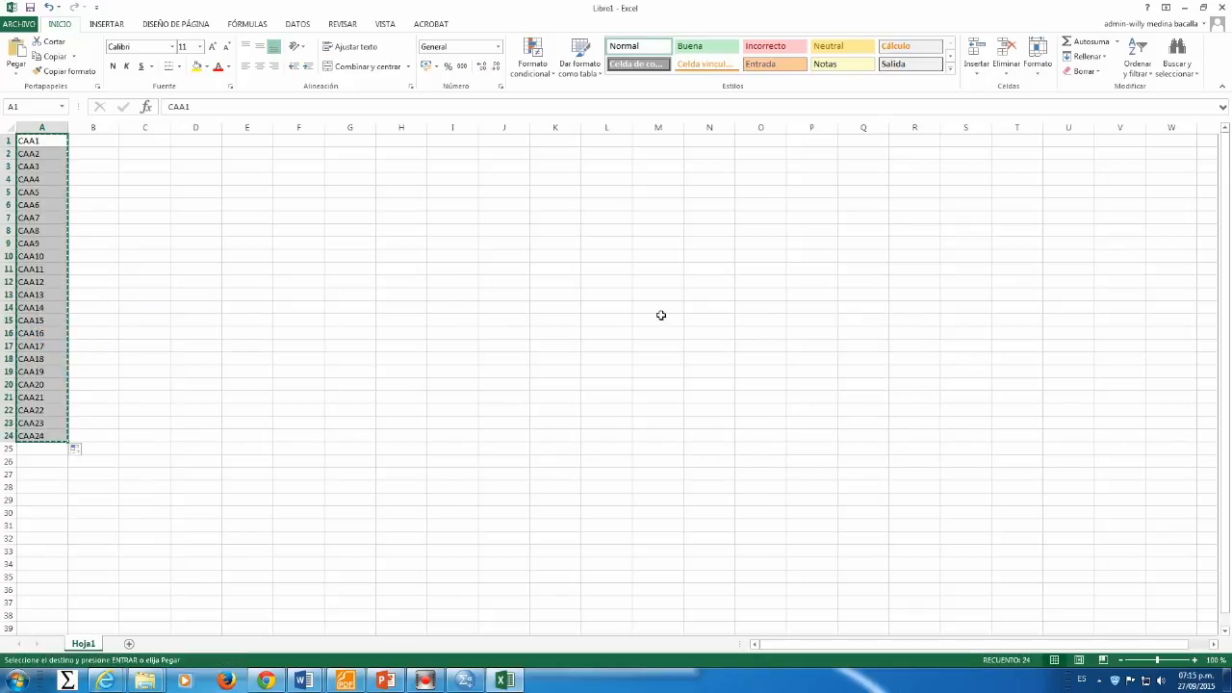
# Step: Return to SPSS and paste the CAA names as new variables below Enfermedad
pyautogui.click(1185, 9)
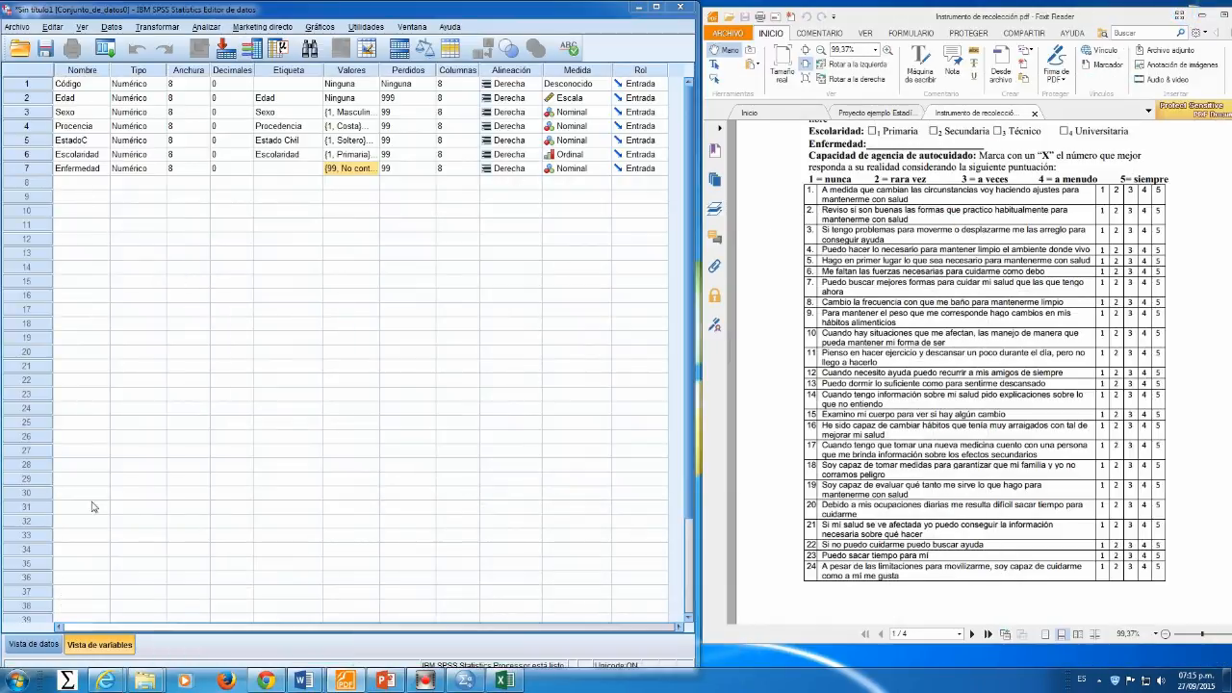
pyautogui.click(65, 189)
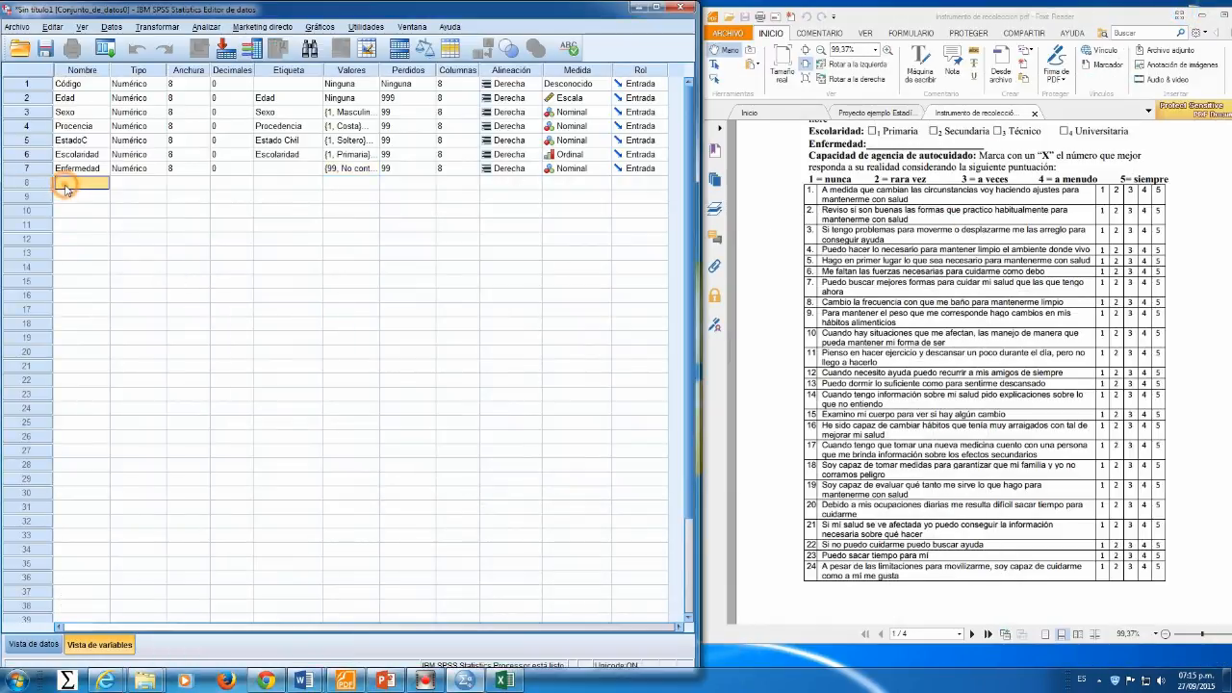
pyautogui.rightClick(64, 188)
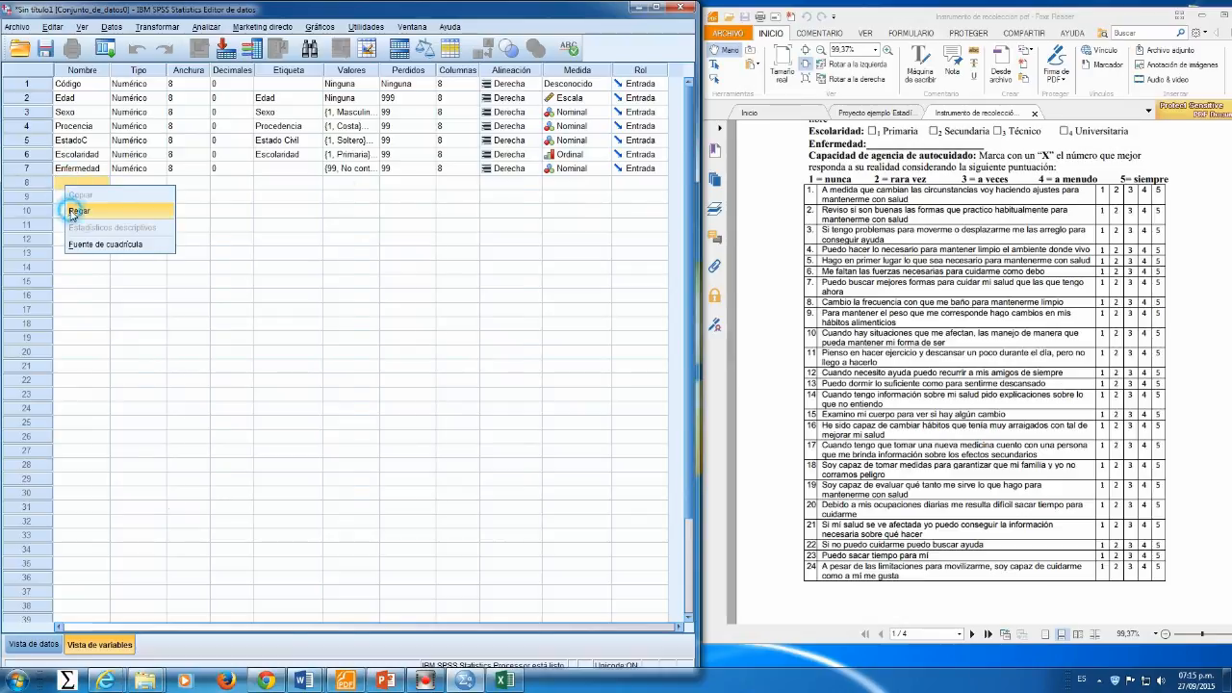
pyautogui.click(75, 211)
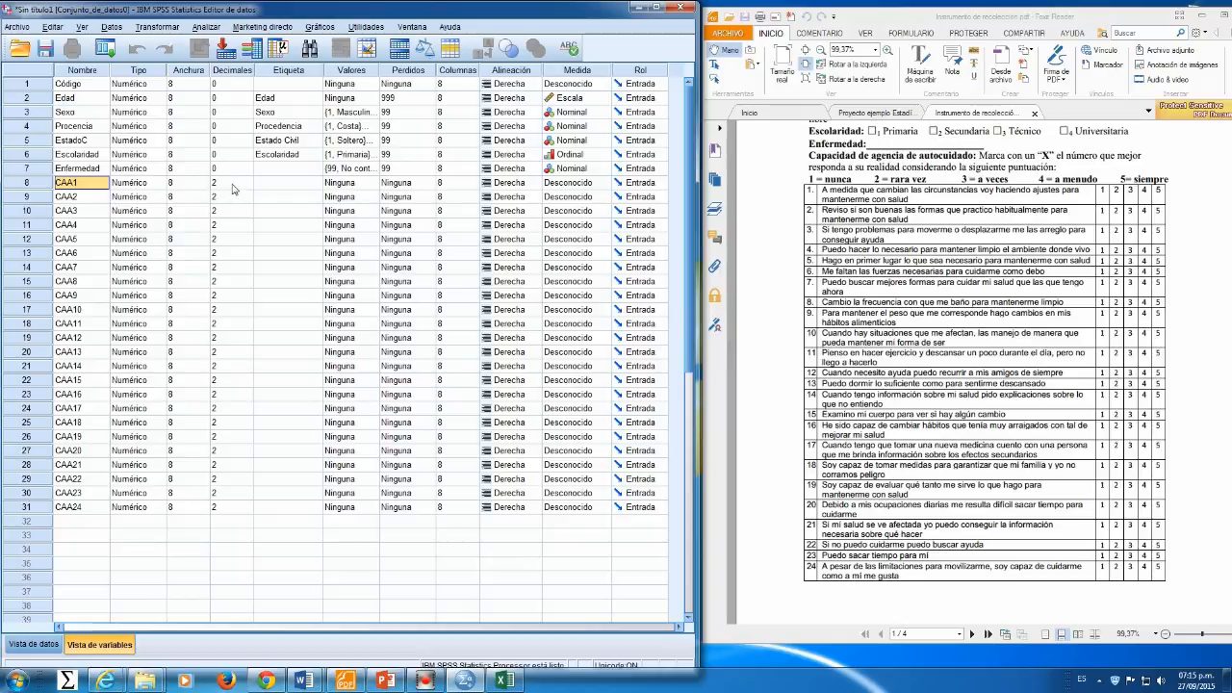
# Step: Move to the decimal places of the first CAA item variable
pyautogui.click(97, 170)
pyautogui.press('Right')
pyautogui.press('Right')
pyautogui.press('Right')
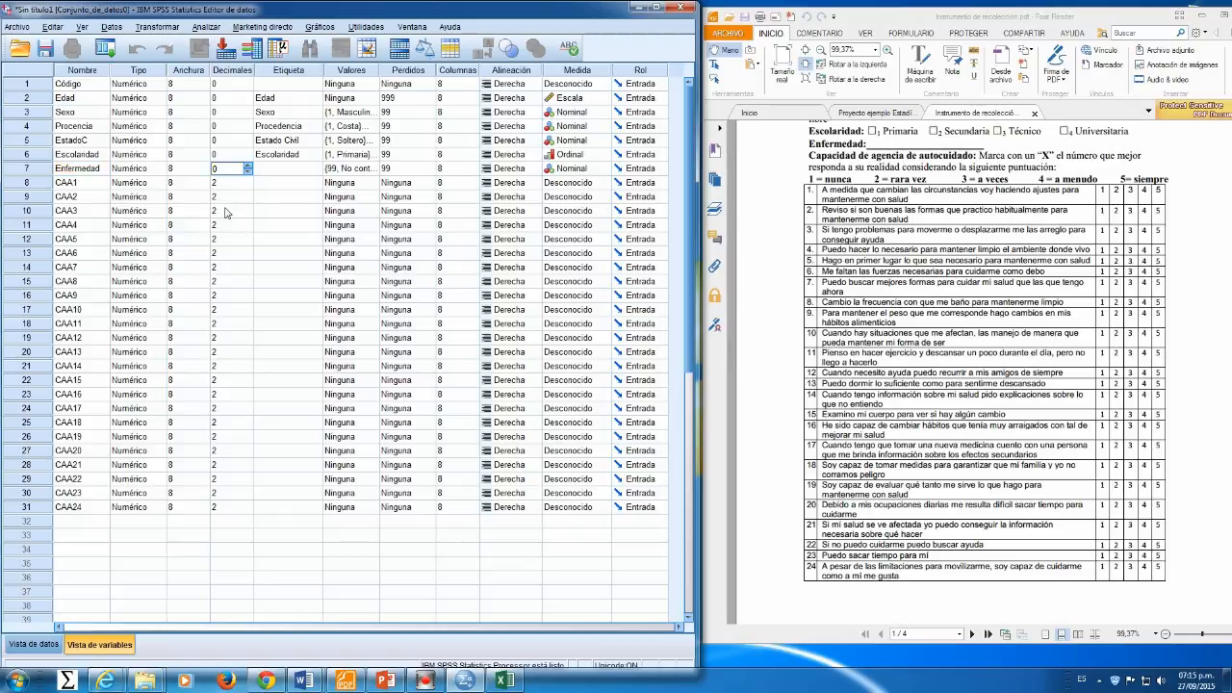
pyautogui.press('Down')
pyautogui.click(231, 183)
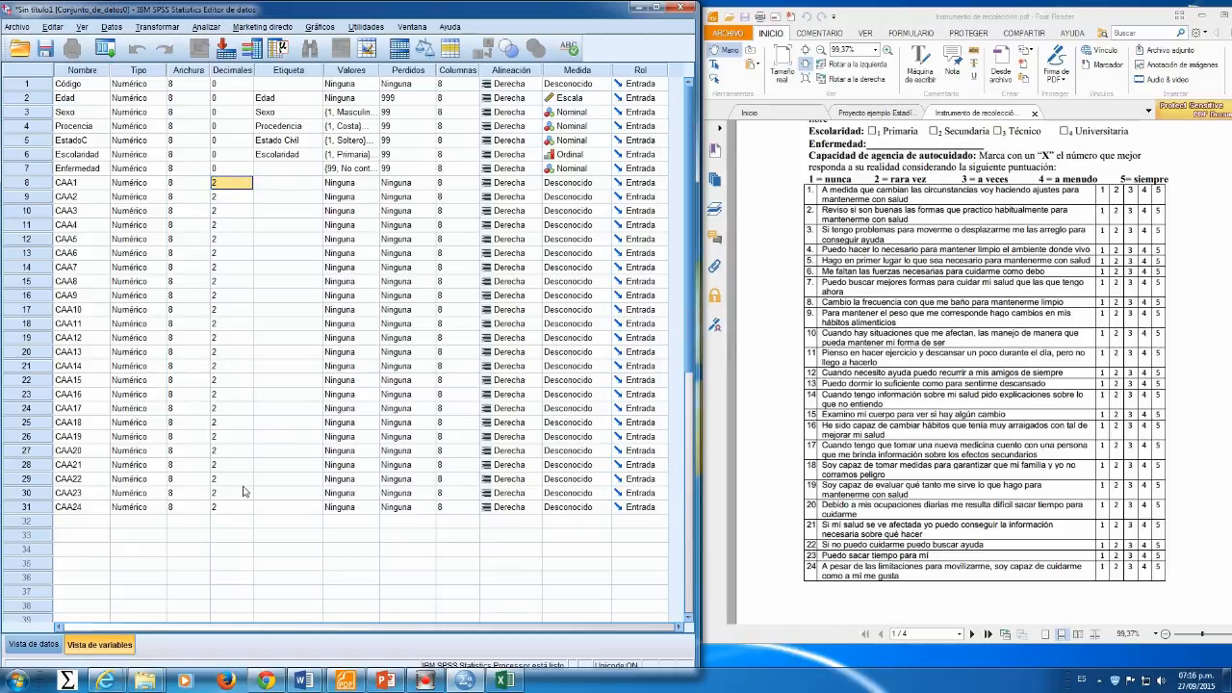
pyautogui.click(266, 680)
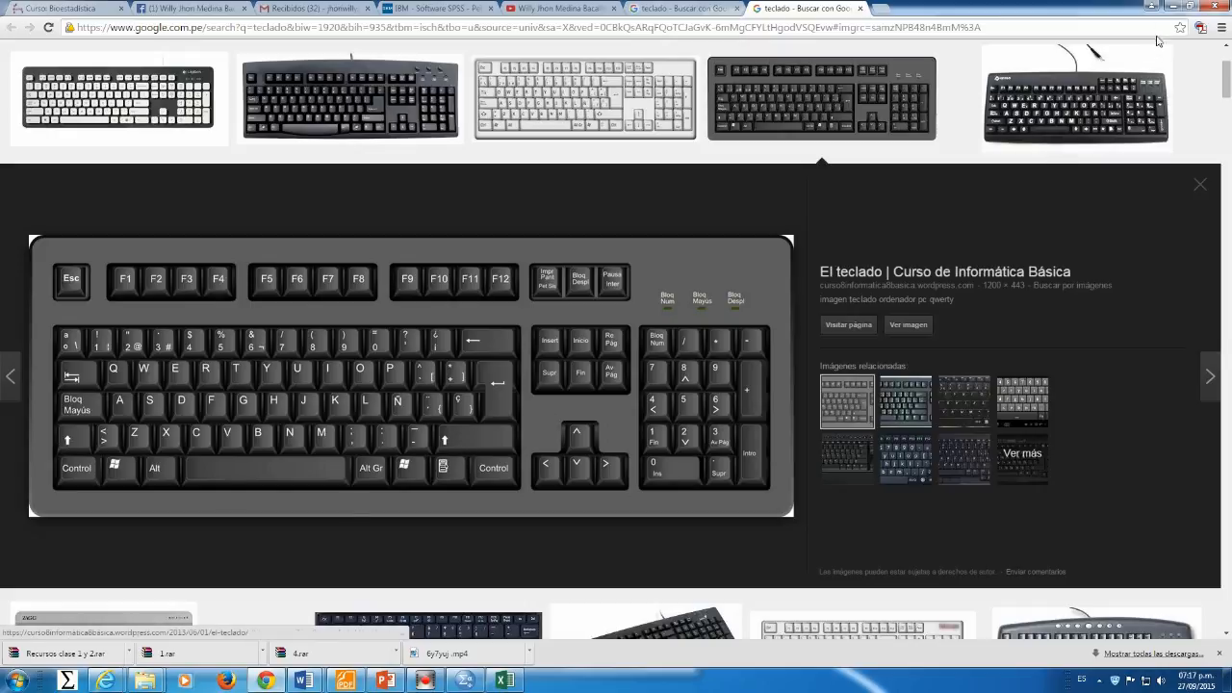
pyautogui.click(1162, 6)
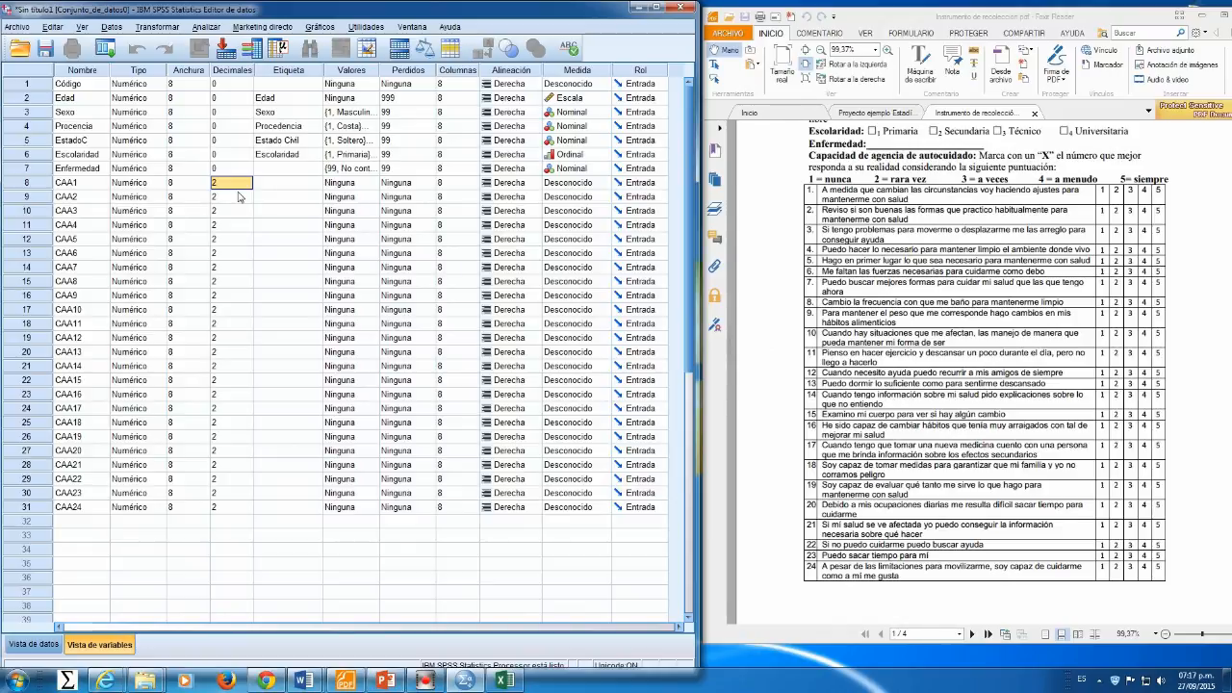
# Step: Set the decimal places of items CAA1 through CAA24 to 0
pyautogui.hotkey('shift', 'Down')
pyautogui.hotkey('shift', 'Down')
pyautogui.hotkey('shift', 'Down')
pyautogui.hotkey('shift', 'Down')
pyautogui.hotkey('shift', 'Down')
pyautogui.hotkey('shift', 'Down')
pyautogui.hotkey('shift', 'Down')
pyautogui.hotkey('shift', 'Down')
pyautogui.hotkey('shift', 'Down')
pyautogui.hotkey('shift', 'Down')
pyautogui.hotkey('shift', 'Down')
pyautogui.hotkey('shift', 'Down')
pyautogui.hotkey('shift', 'Down')
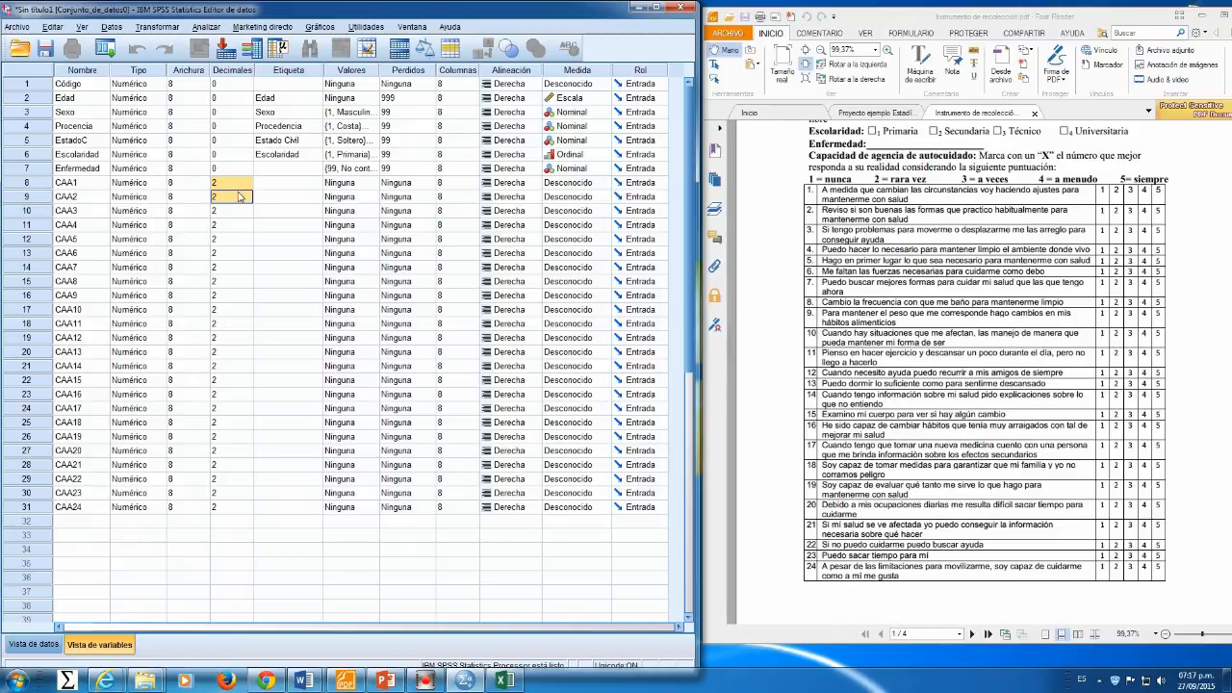
pyautogui.hotkey('shift', 'Down')
pyautogui.hotkey('shift', 'Down')
pyautogui.hotkey('shift', 'Down')
pyautogui.hotkey('shift', 'Down')
pyautogui.hotkey('shift', 'Down')
pyautogui.hotkey('shift', 'Down')
pyautogui.hotkey('shift', 'Down')
pyautogui.hotkey('shift', 'Down')
pyautogui.hotkey('shift', 'Down')
pyautogui.hotkey('shift', 'Down')
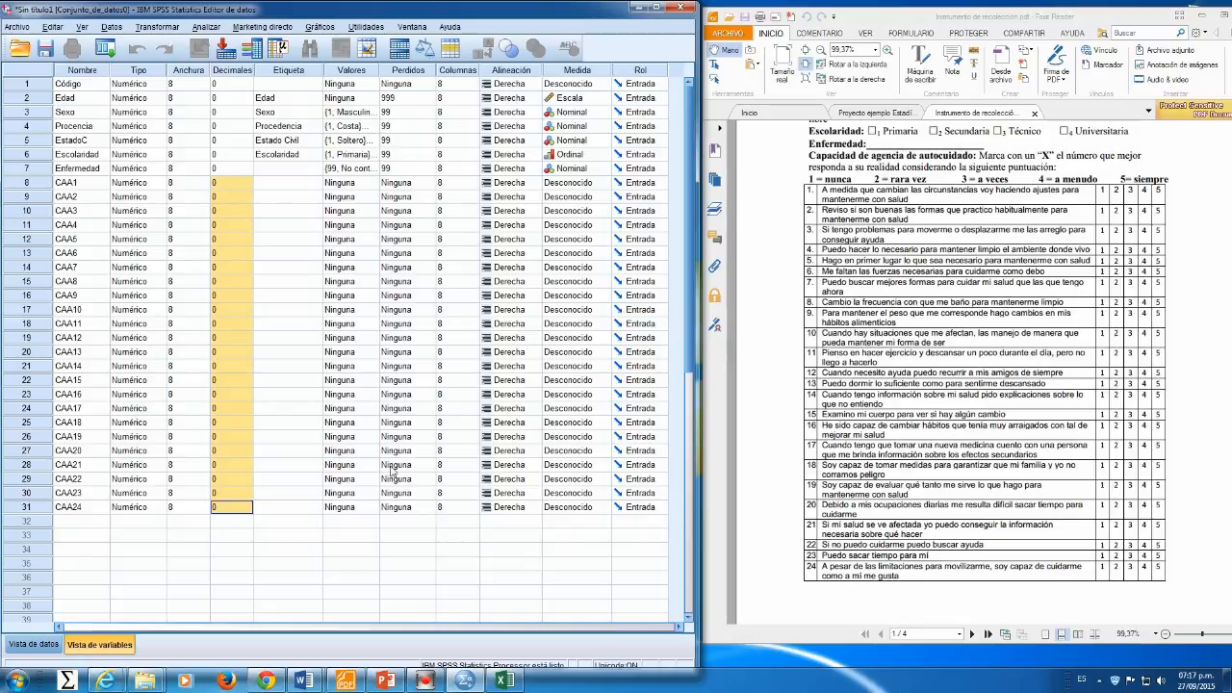
pyautogui.click(270, 682)
pyautogui.click(1083, 217)
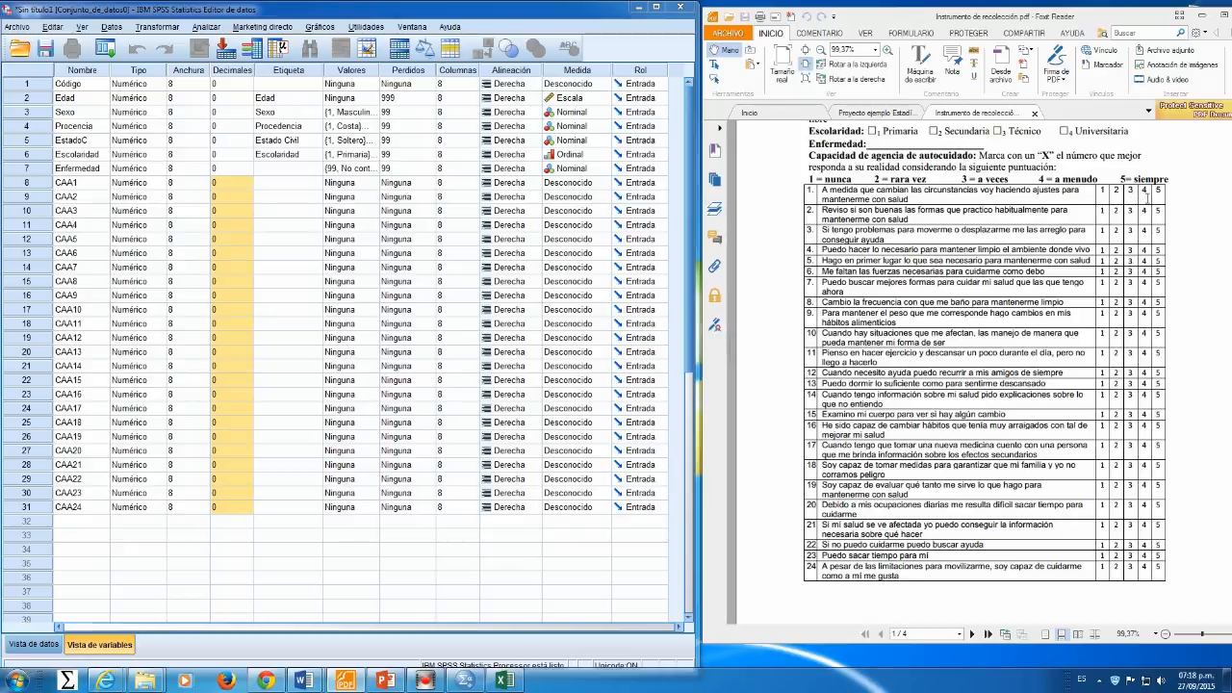
# Step: Define 99 as a discrete missing value for CAA1
pyautogui.click(395, 184)
pyautogui.click(429, 183)
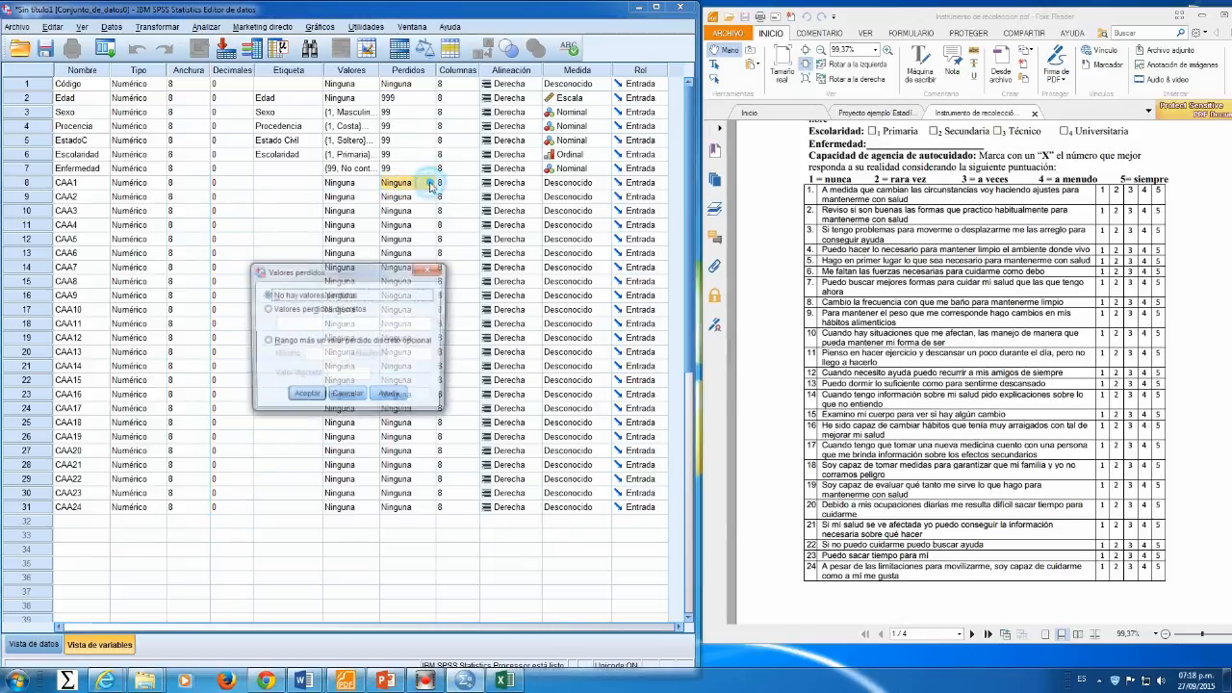
pyautogui.click(314, 309)
pyautogui.click(287, 324)
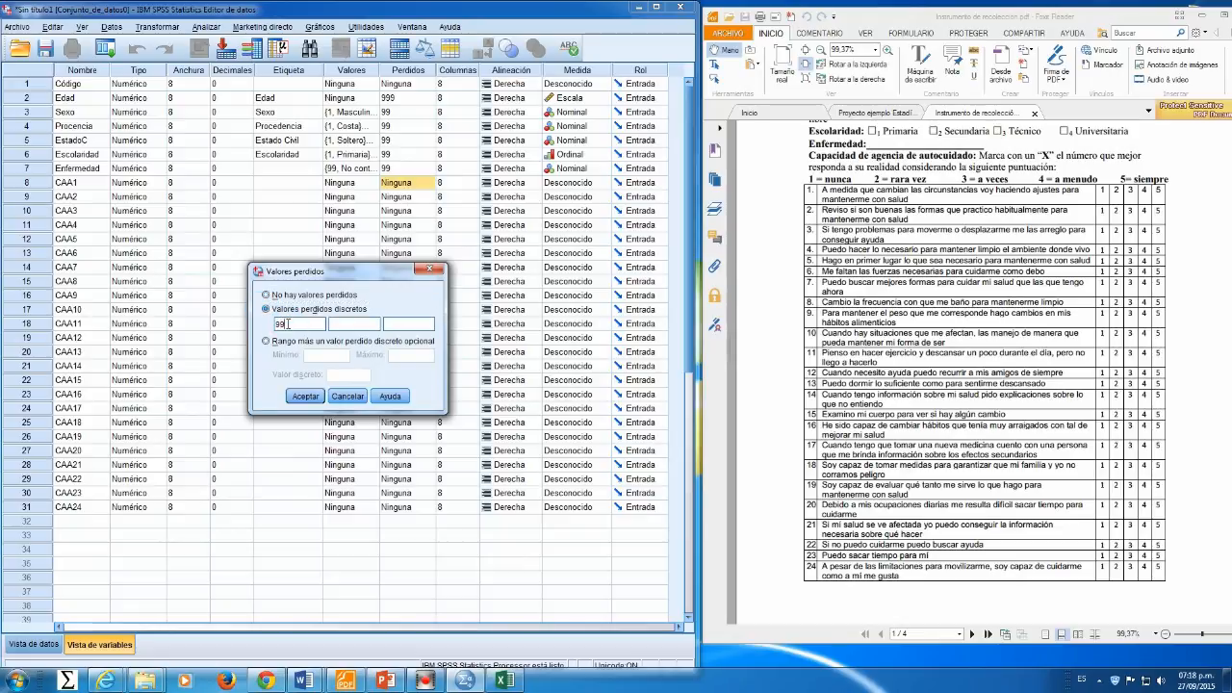
pyautogui.click(302, 395)
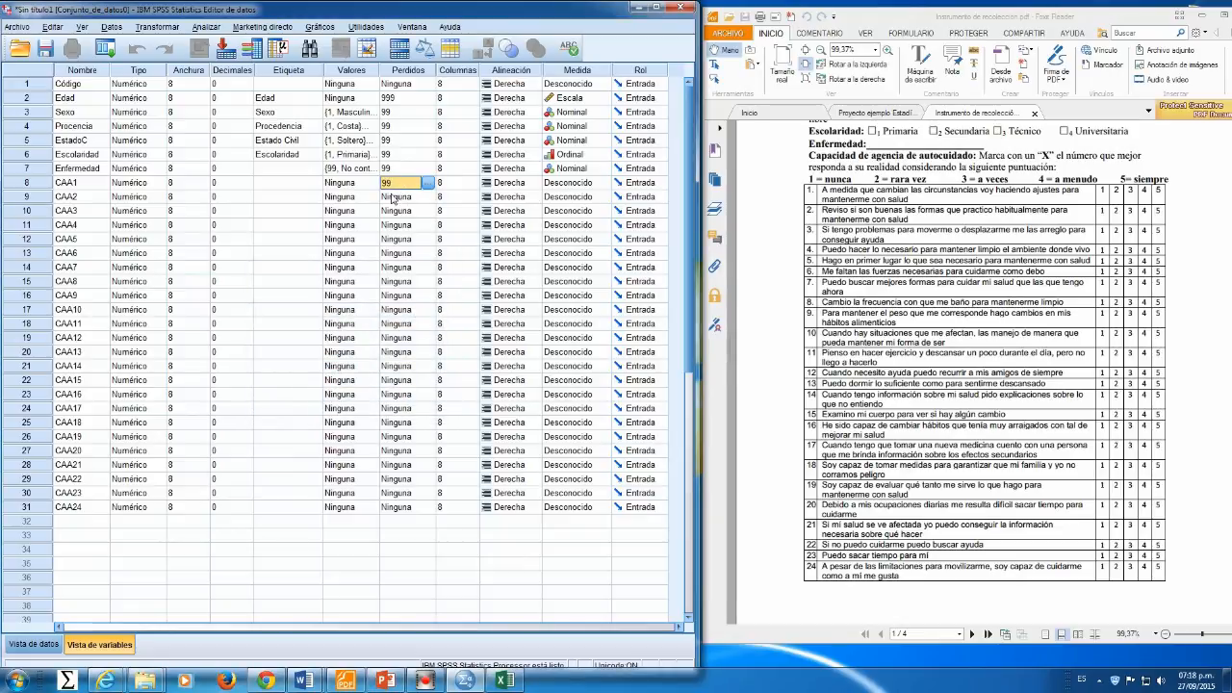
# Step: Copy CAA1's missing value and paste it to CAA2 through CAA24
pyautogui.rightClick(394, 187)
pyautogui.click(411, 194)
pyautogui.moveTo(400, 199); pyautogui.dragTo(403, 507)
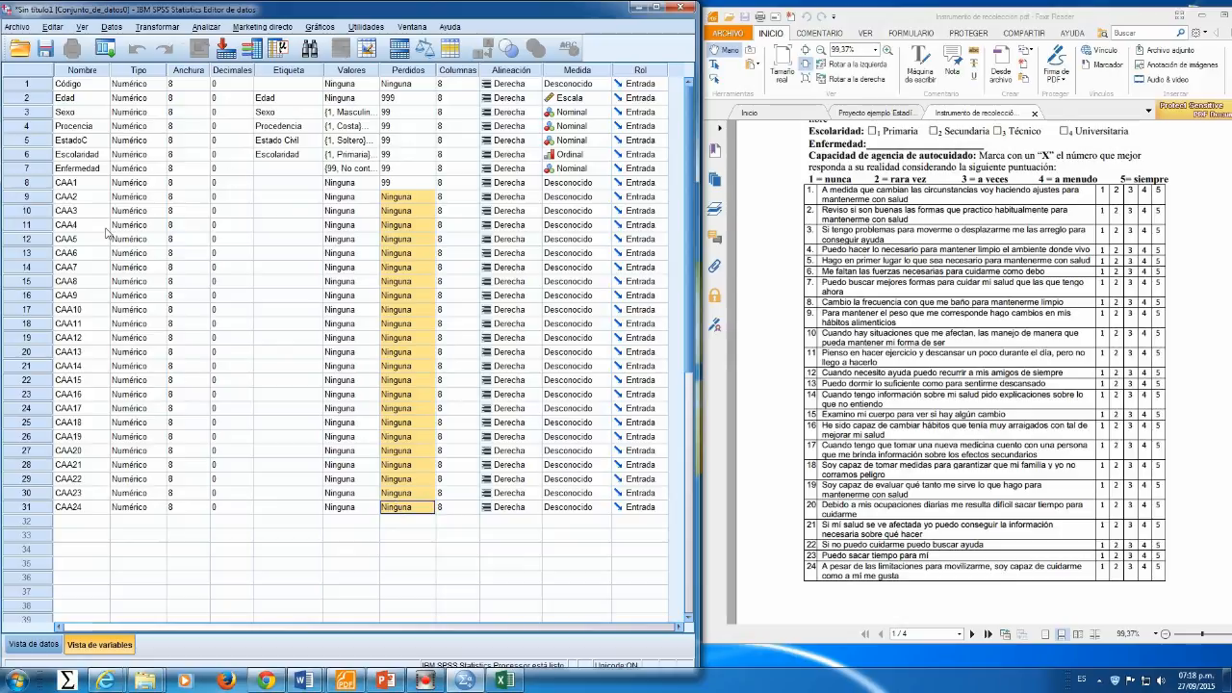
pyautogui.rightClick(398, 200)
pyautogui.click(411, 224)
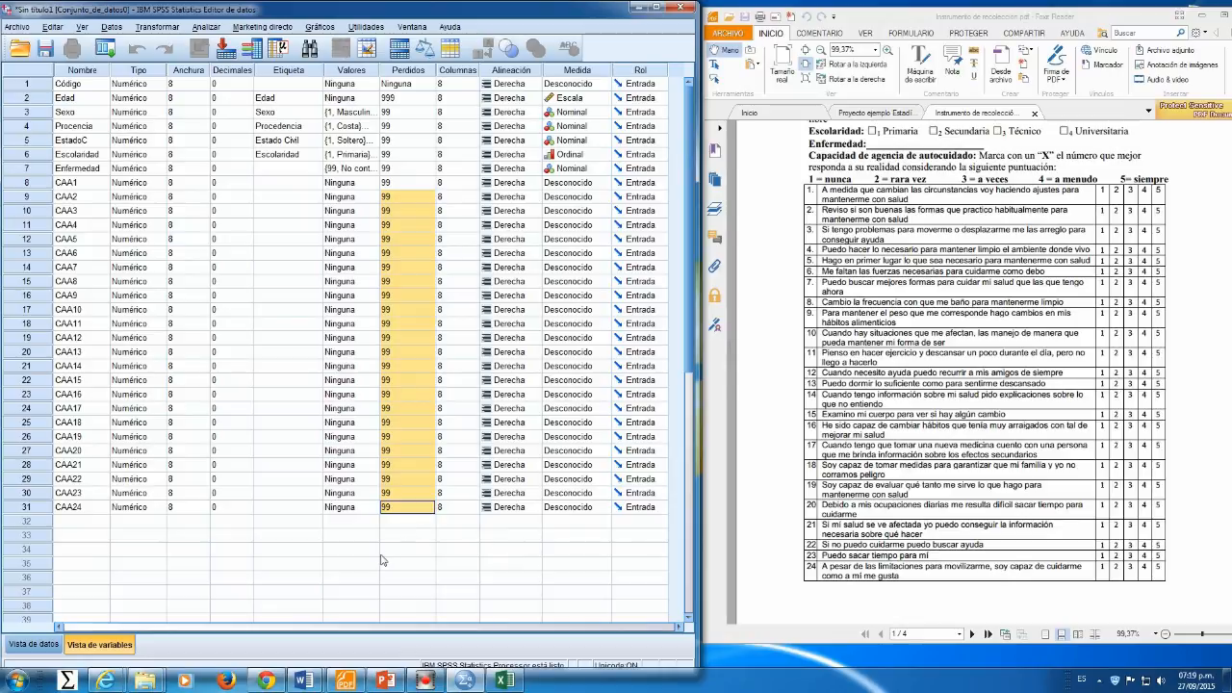
# Step: Open CAA1's value labels and add 1 Nunca, 2 Rara vez and 3 A veces
pyautogui.click(267, 681)
pyautogui.click(352, 185)
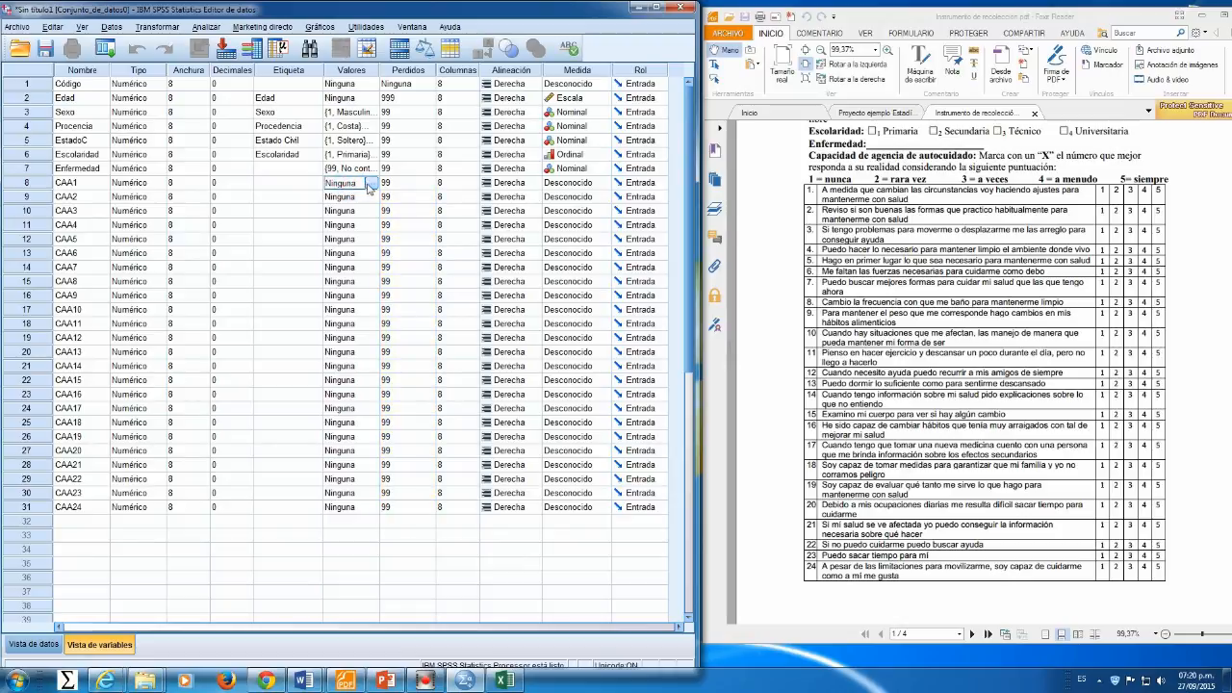
pyautogui.click(370, 184)
pyautogui.click(287, 310)
pyautogui.write('Nunca')
pyautogui.click(246, 343)
pyautogui.write('2')
pyautogui.click(279, 310)
pyautogui.write('Rara vez')
pyautogui.click(247, 343)
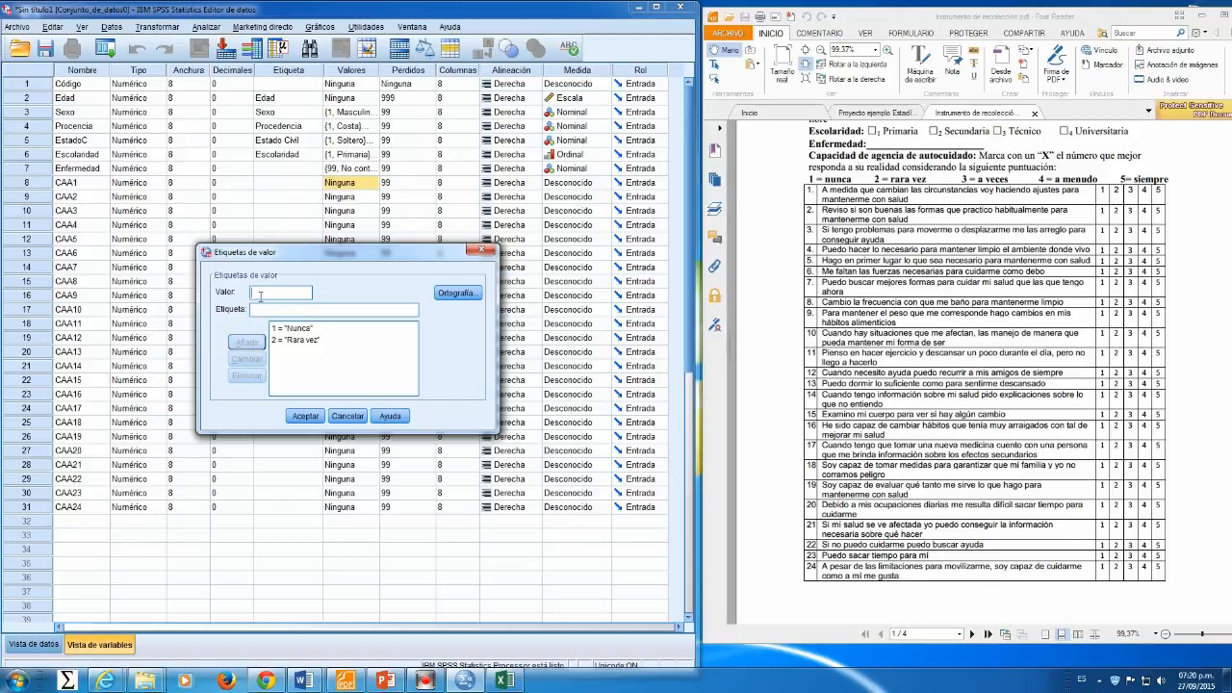
pyautogui.click(260, 310)
pyautogui.write('A veces')
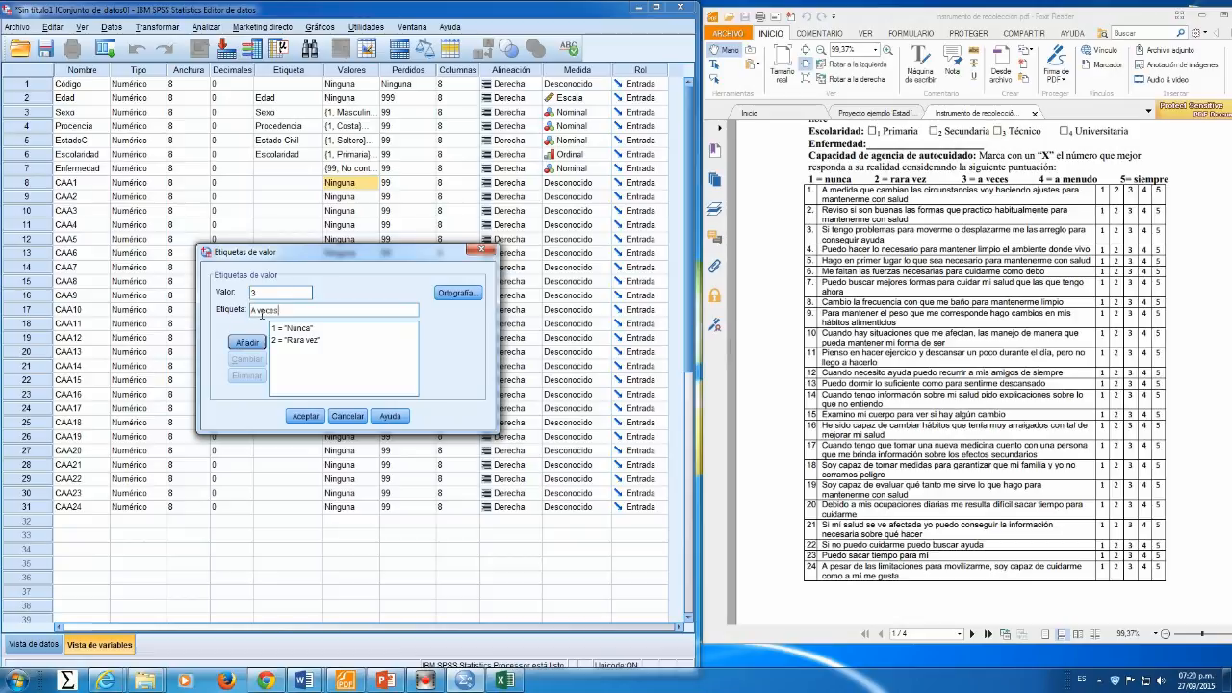
pyautogui.press('Return')
# Step: Add the value labels 4 A menudo and 5 Siempre for CAA1
pyautogui.write('4')
pyautogui.click(277, 310)
pyautogui.write('A menudo')
pyautogui.press('Return')
pyautogui.click(273, 309)
pyautogui.write('Siempre')
pyautogui.press('Return')
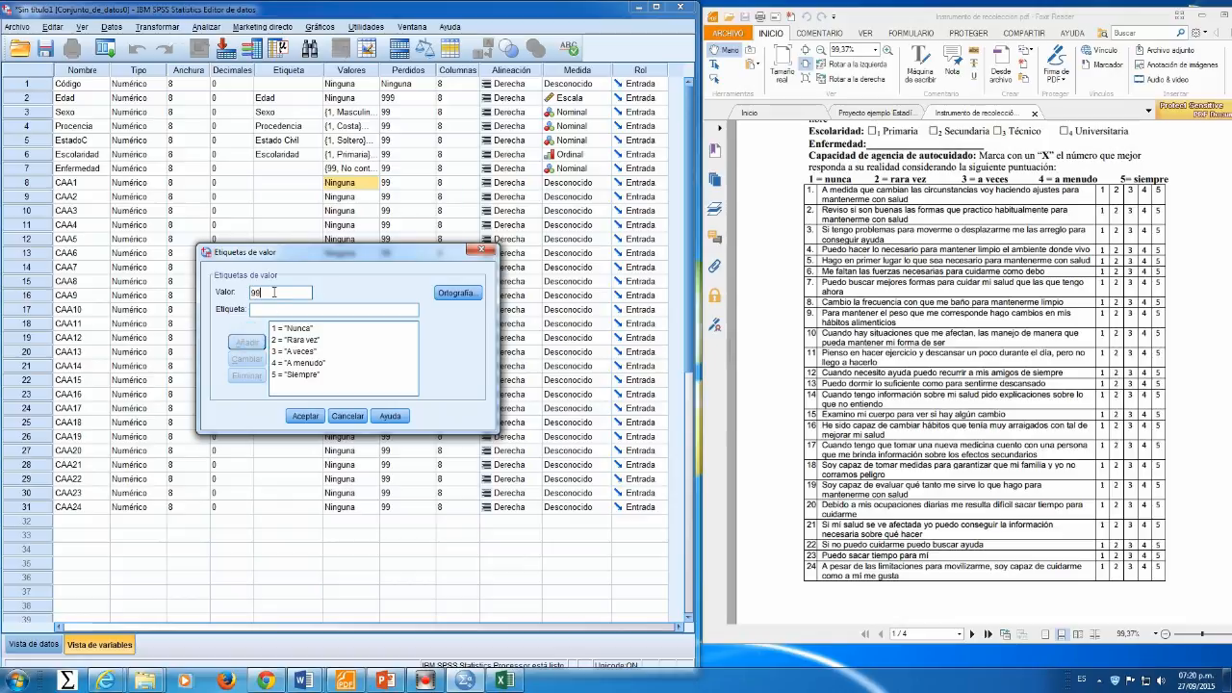
# Step: Add the value label 99 No contesta and accept CAA1's value labels
pyautogui.click(274, 309)
pyautogui.write('No contesta')
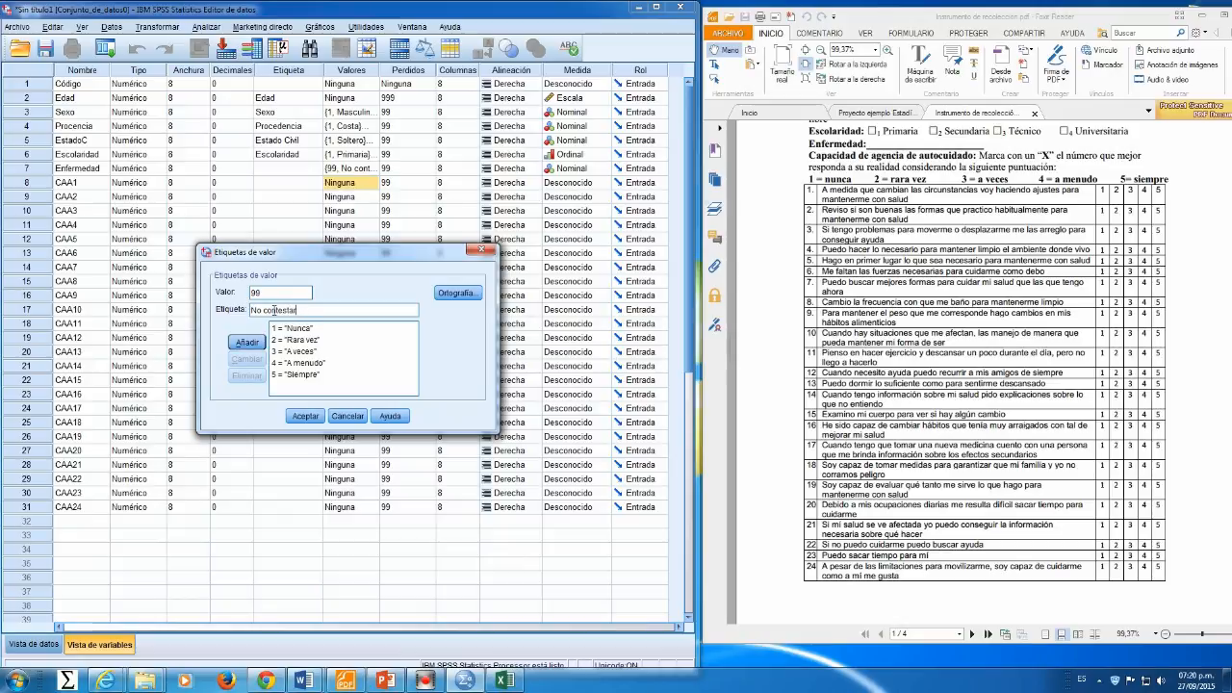
pyautogui.click(247, 343)
pyautogui.click(305, 416)
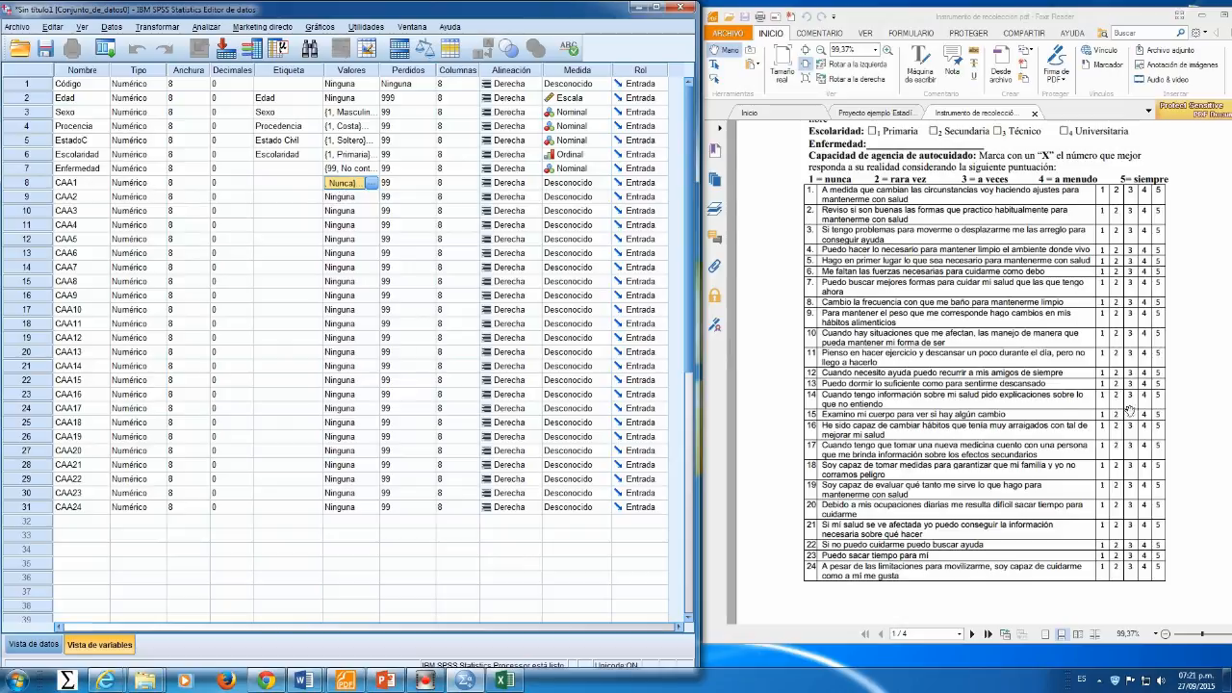
# Step: Copy CAA1's value labels and paste them to CAA2 through CAA24
pyautogui.click(339, 185)
pyautogui.click(341, 196)
pyautogui.moveTo(341, 198); pyautogui.dragTo(349, 508)
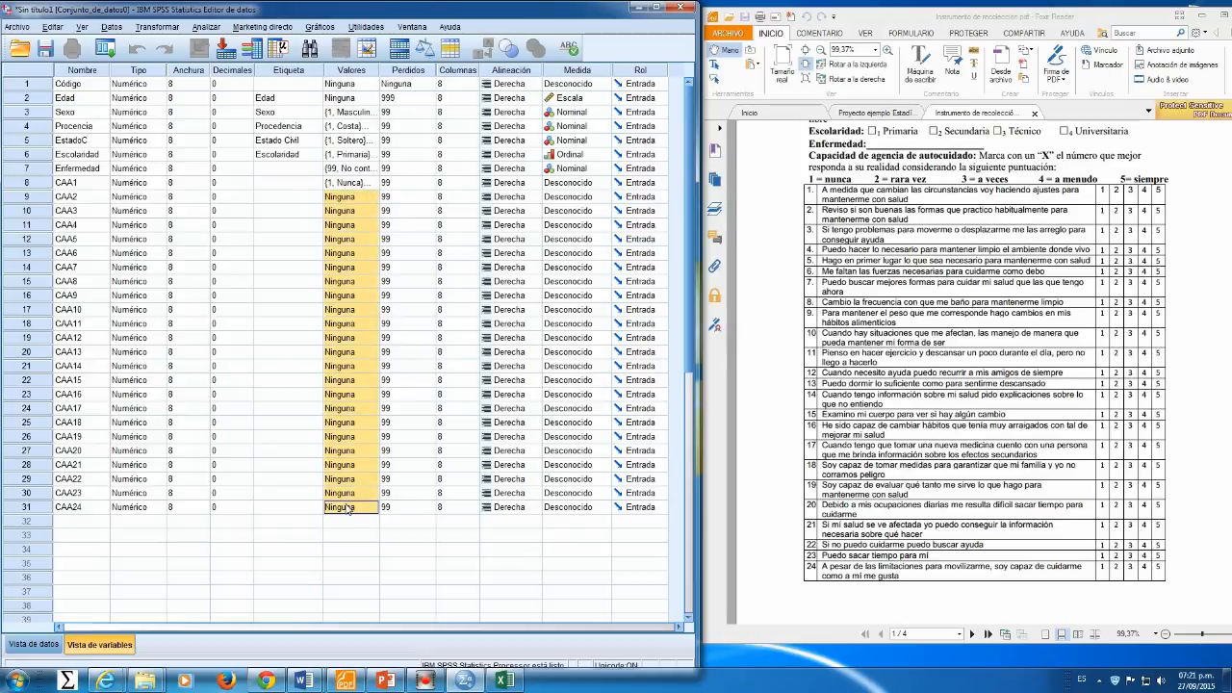
pyautogui.rightClick(356, 264)
pyautogui.click(362, 287)
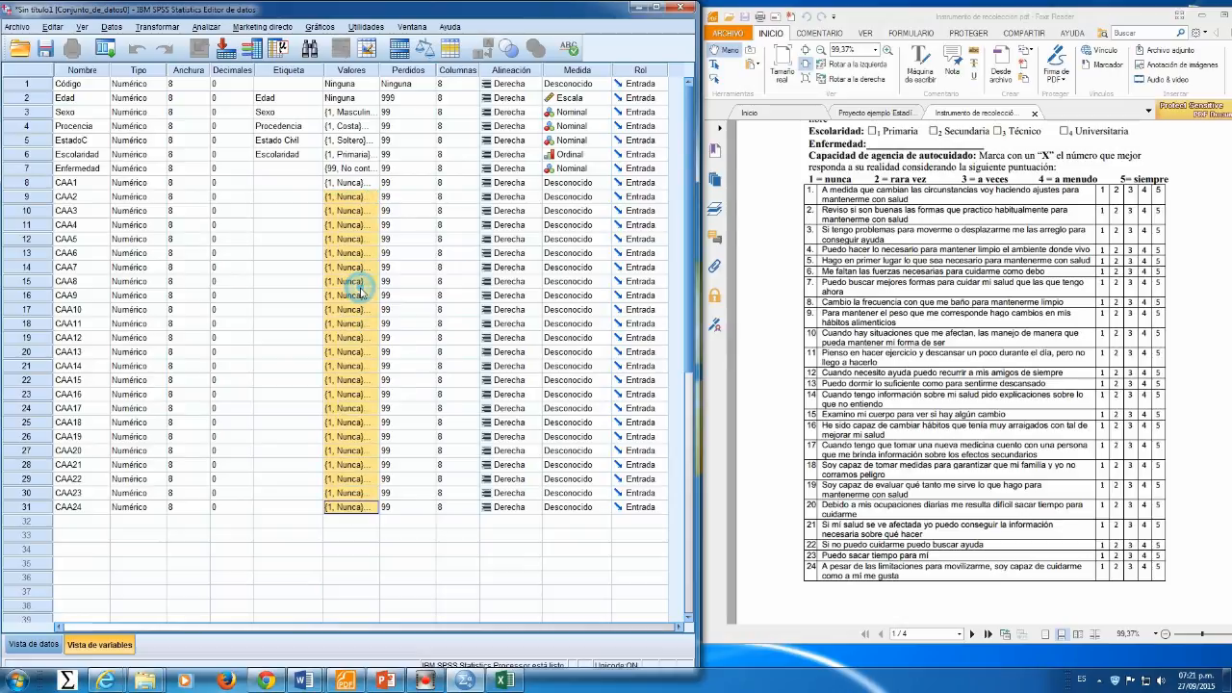
# Step: Inspect the value labels copied to the last CAA item
pyautogui.click(357, 359)
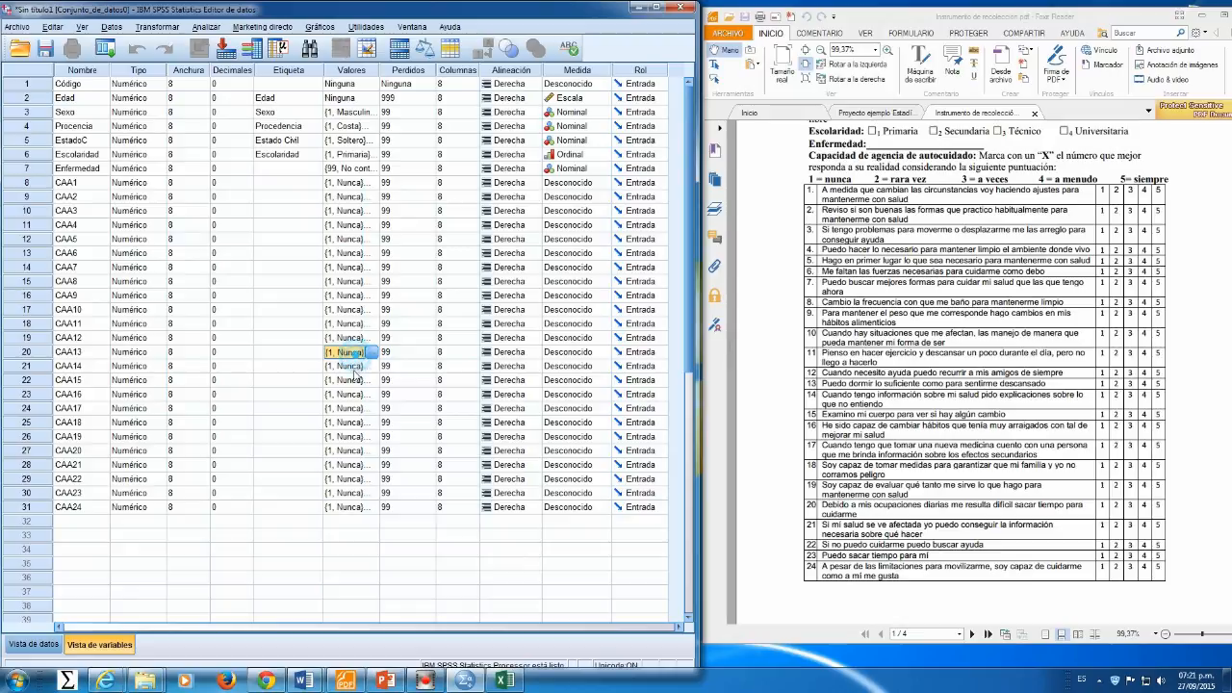
pyautogui.click(366, 509)
pyautogui.click(372, 508)
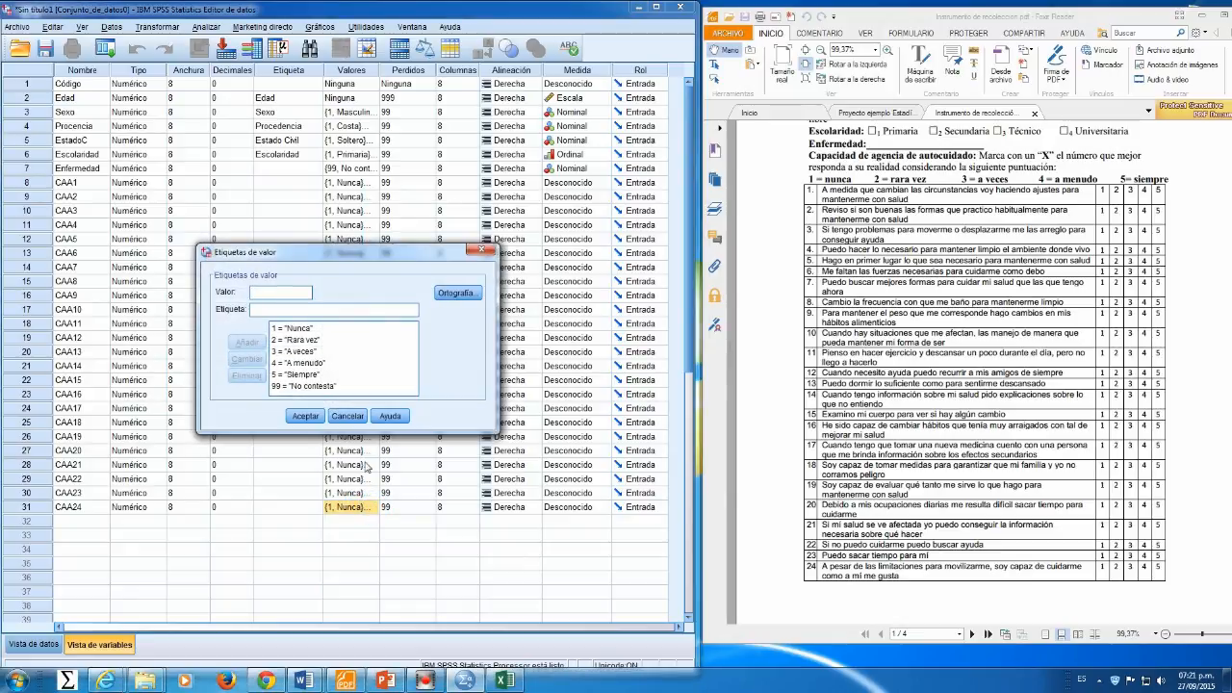
pyautogui.click(483, 251)
pyautogui.click(349, 338)
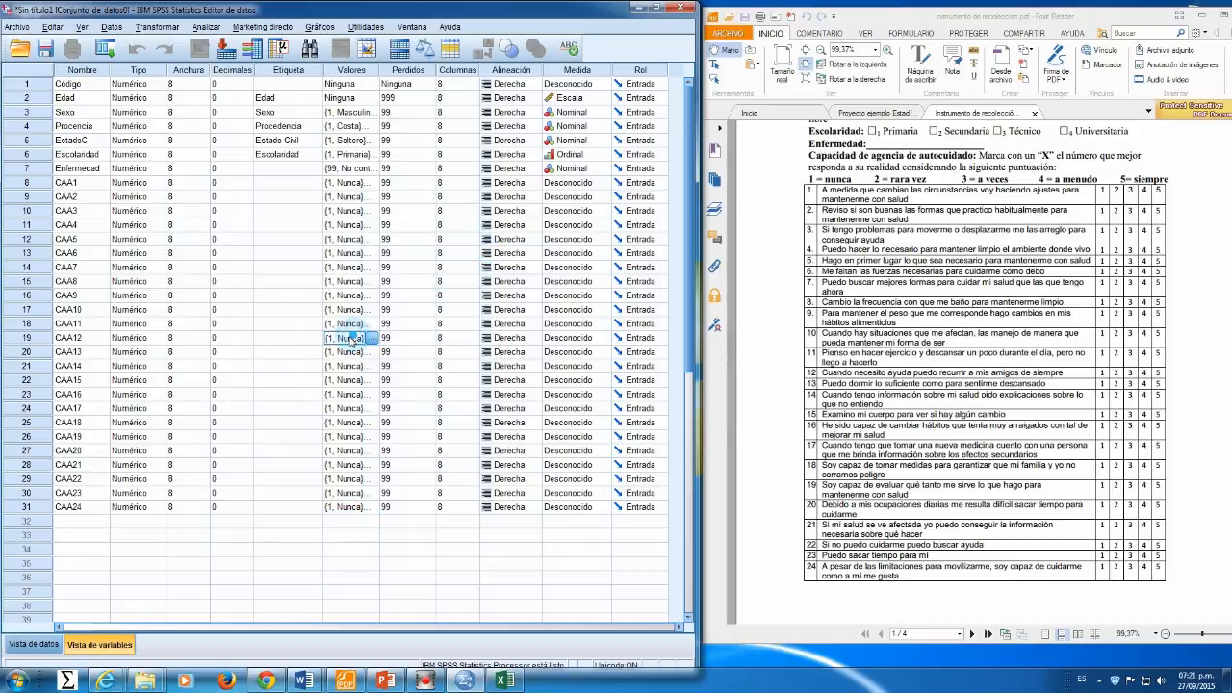
# Step: Set CAA1's measure to Ordinal and paste Ordinal to CAA2 through CAA24
pyautogui.click(591, 186)
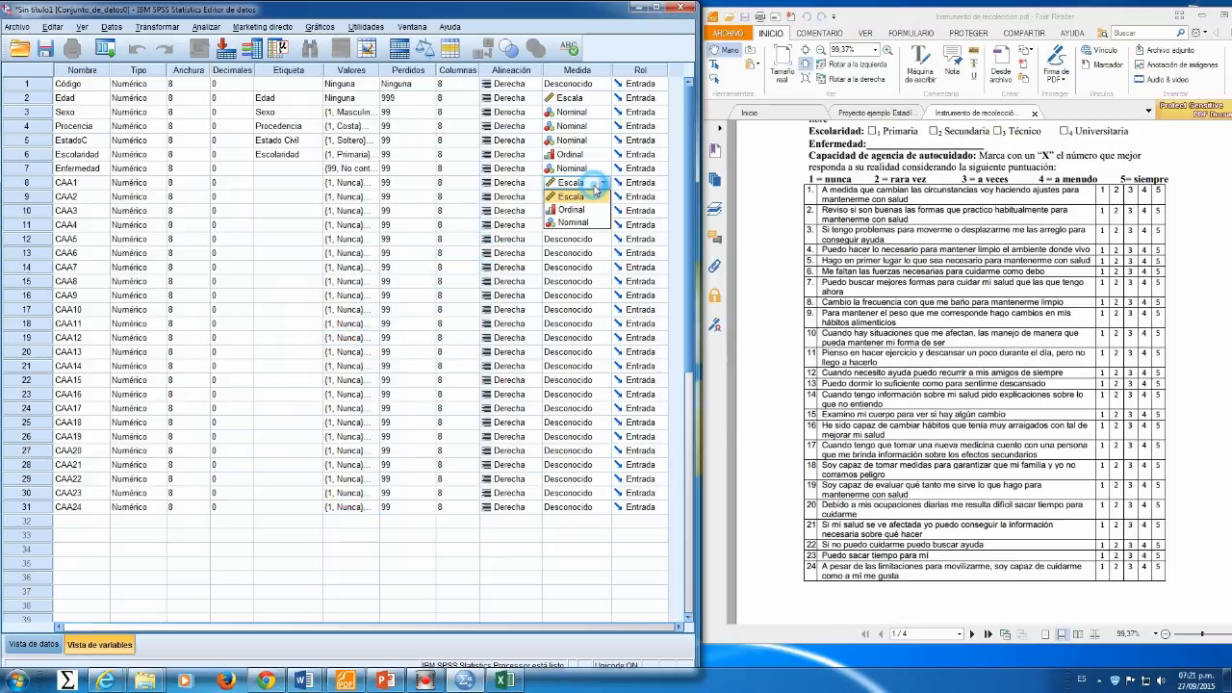
pyautogui.click(589, 204)
pyautogui.click(289, 182)
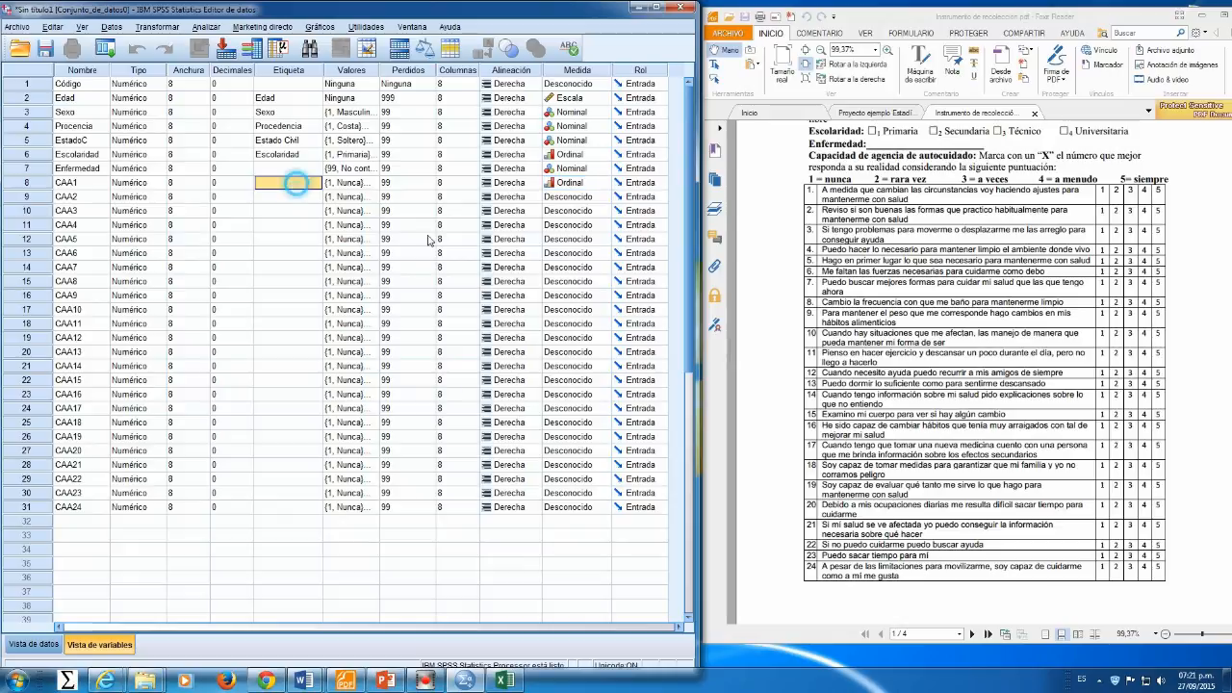
pyautogui.press('Tab')
pyautogui.press('Tab')
pyautogui.press('Tab')
pyautogui.press('Tab')
pyautogui.press('Tab')
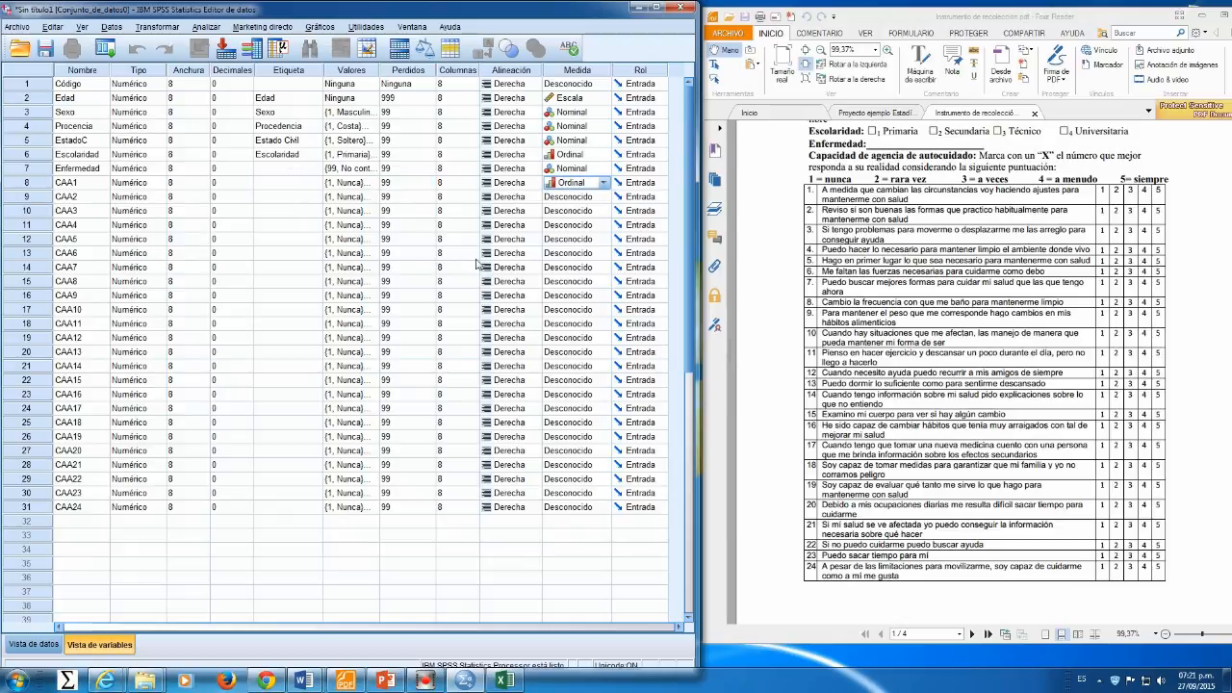
pyautogui.press('Down')
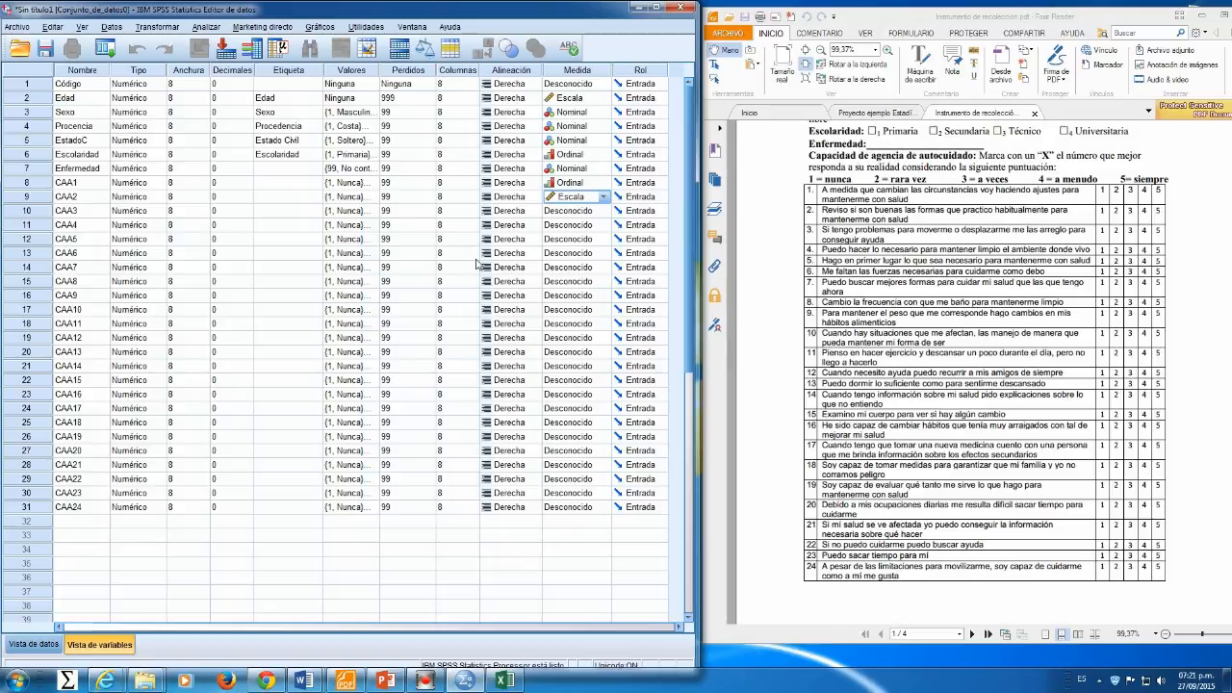
pyautogui.hotkey('shift', 'Down')
pyautogui.hotkey('shift', 'Down')
pyautogui.hotkey('shift', 'Down')
pyautogui.hotkey('shift', 'Down')
pyautogui.hotkey('shift', 'Down')
pyautogui.hotkey('shift', 'Down')
pyautogui.hotkey('shift', 'Down')
pyautogui.hotkey('shift', 'Down')
pyautogui.hotkey('shift', 'Down')
pyautogui.hotkey('shift', 'Down')
pyautogui.hotkey('shift', 'Down')
pyautogui.hotkey('shift', 'Down')
pyautogui.hotkey('shift', 'Down')
pyautogui.hotkey('shift', 'Down')
pyautogui.hotkey('shift', 'Down')
pyautogui.hotkey('shift', 'Down')
pyautogui.hotkey('shift', 'Down')
pyautogui.hotkey('shift', 'Down')
pyautogui.hotkey('shift', 'Down')
pyautogui.hotkey('shift', 'Down')
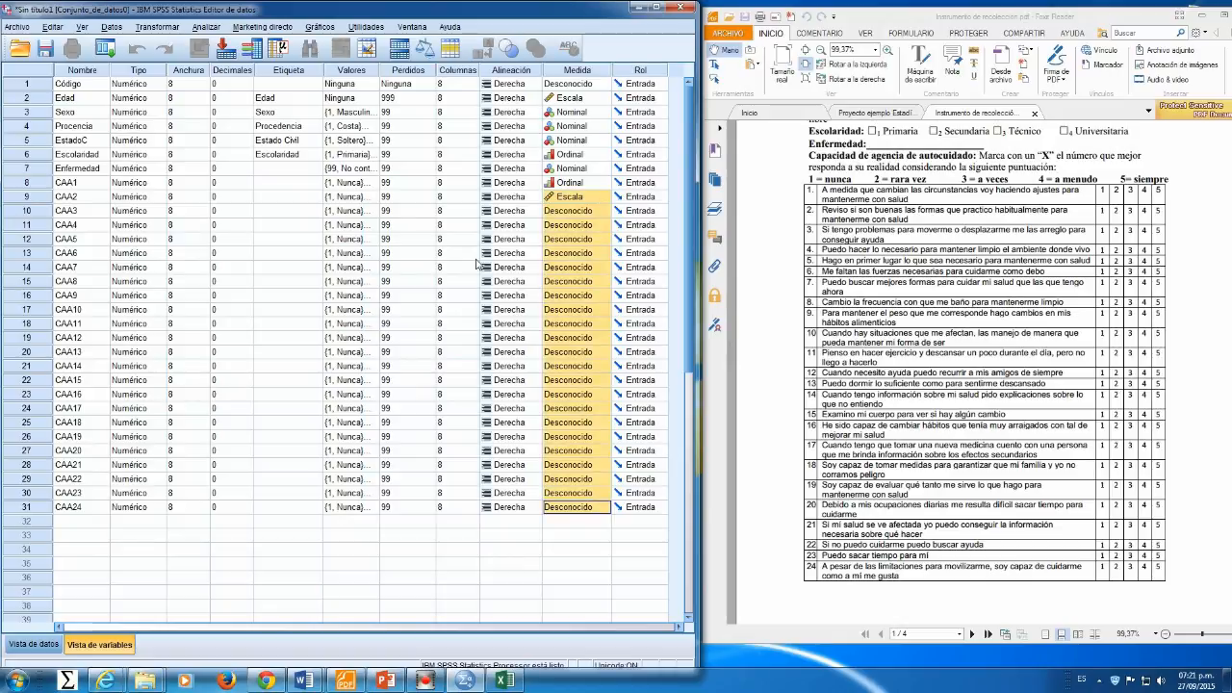
pyautogui.hotkey('ctrl', 'v')
# Step: Open the questionnaire Word document and copy the 24 self-care item statements
pyautogui.click(284, 270)
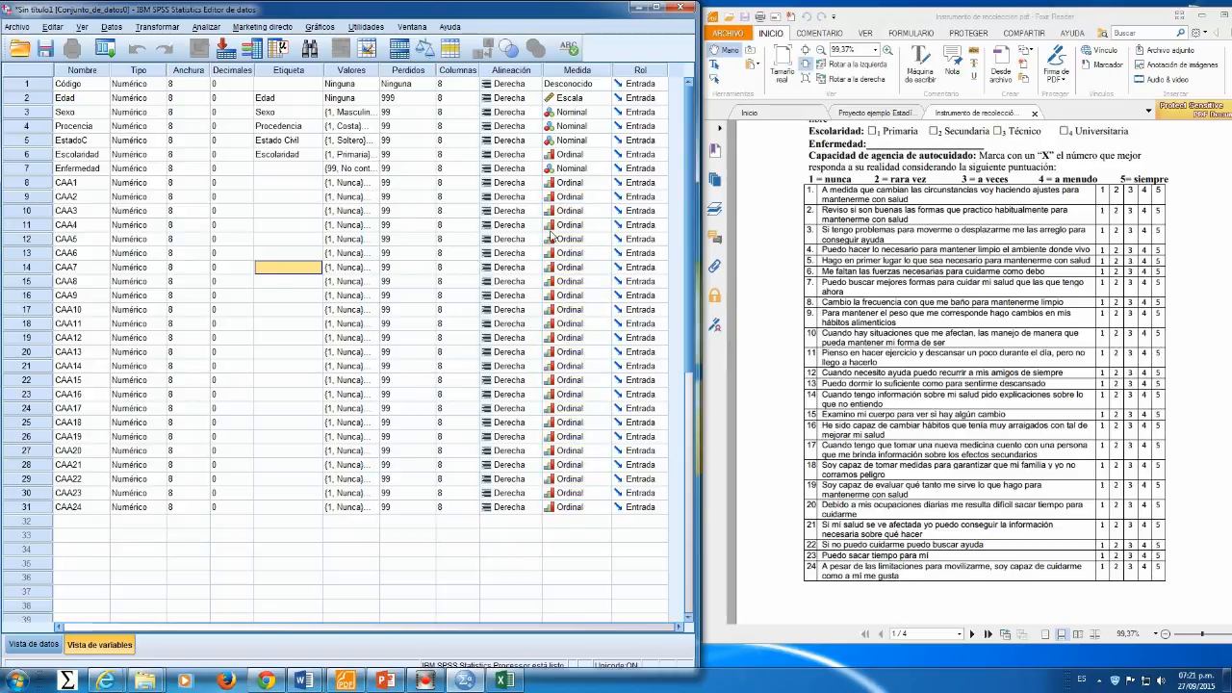
pyautogui.click(291, 184)
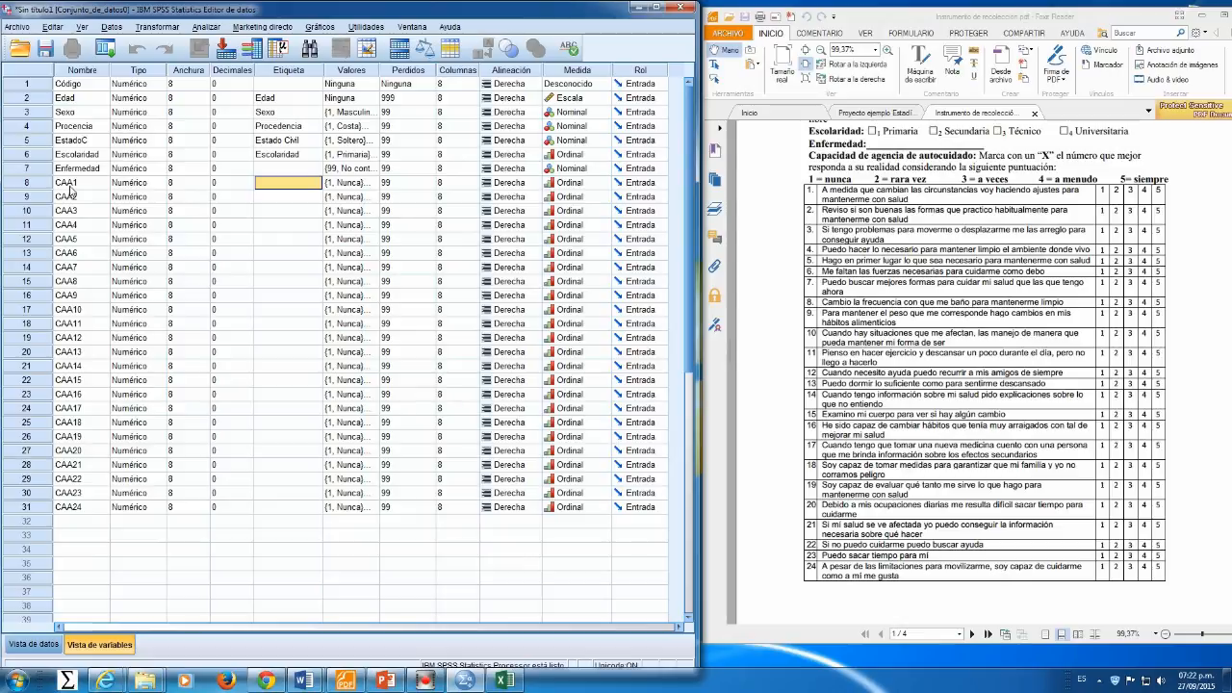
pyautogui.click(638, 8)
pyautogui.doubleClick(30, 96)
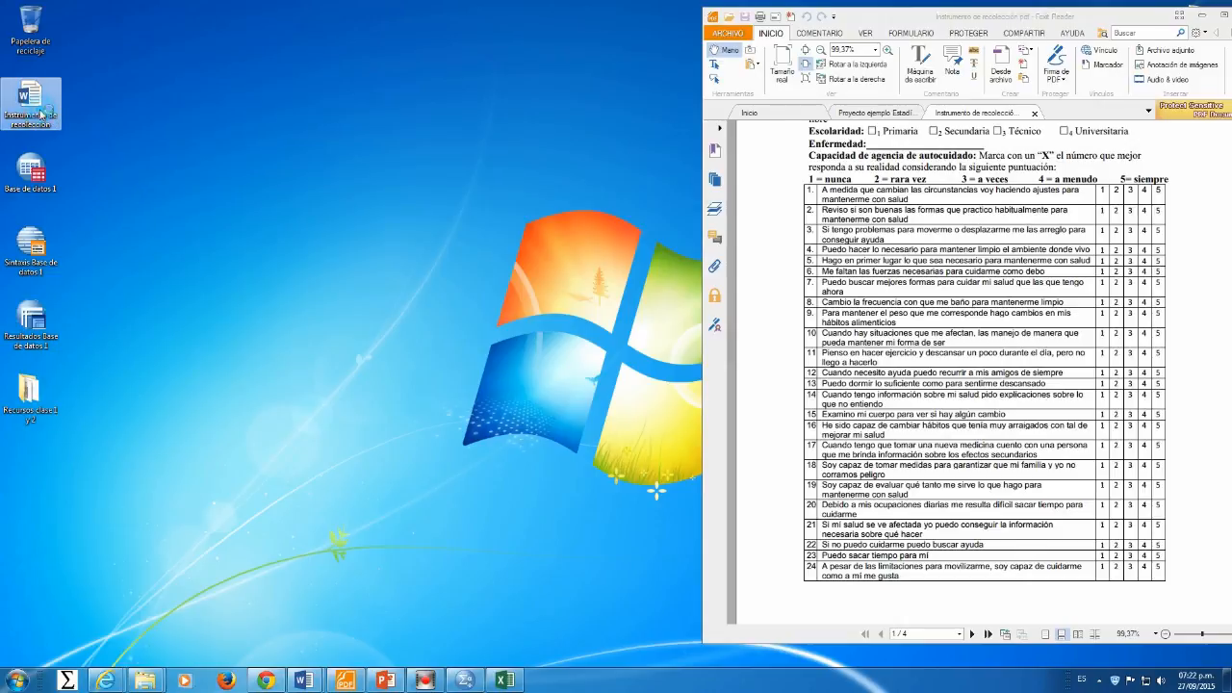
pyautogui.moveTo(416, 139); pyautogui.dragTo(539, 603)
pyautogui.rightClick(505, 430)
pyautogui.click(528, 455)
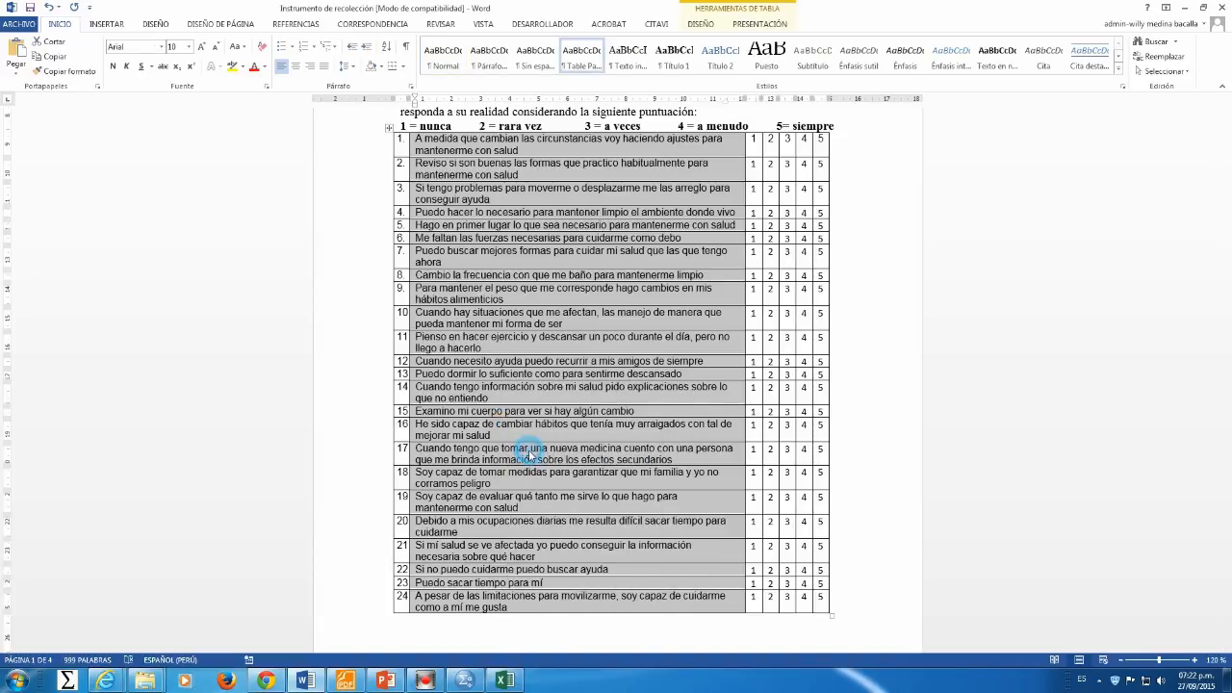
# Step: Paste the item statements as the labels of CAA1 through CAA24
pyautogui.click(463, 682)
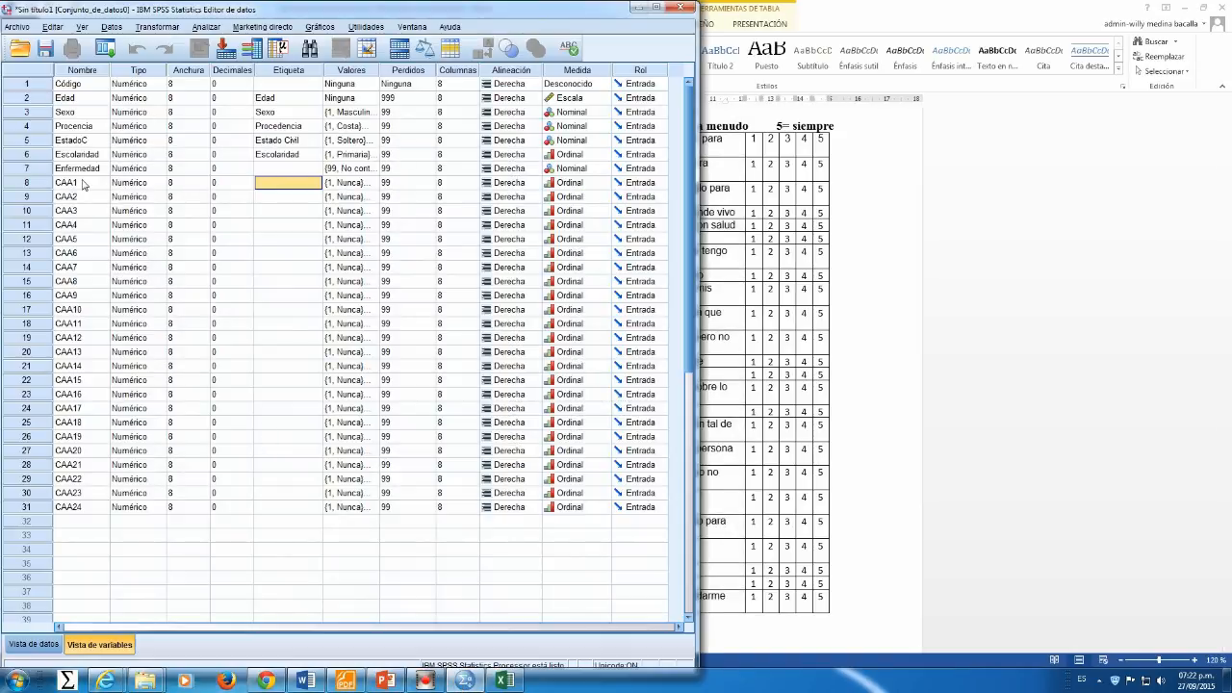
pyautogui.click(46, 186)
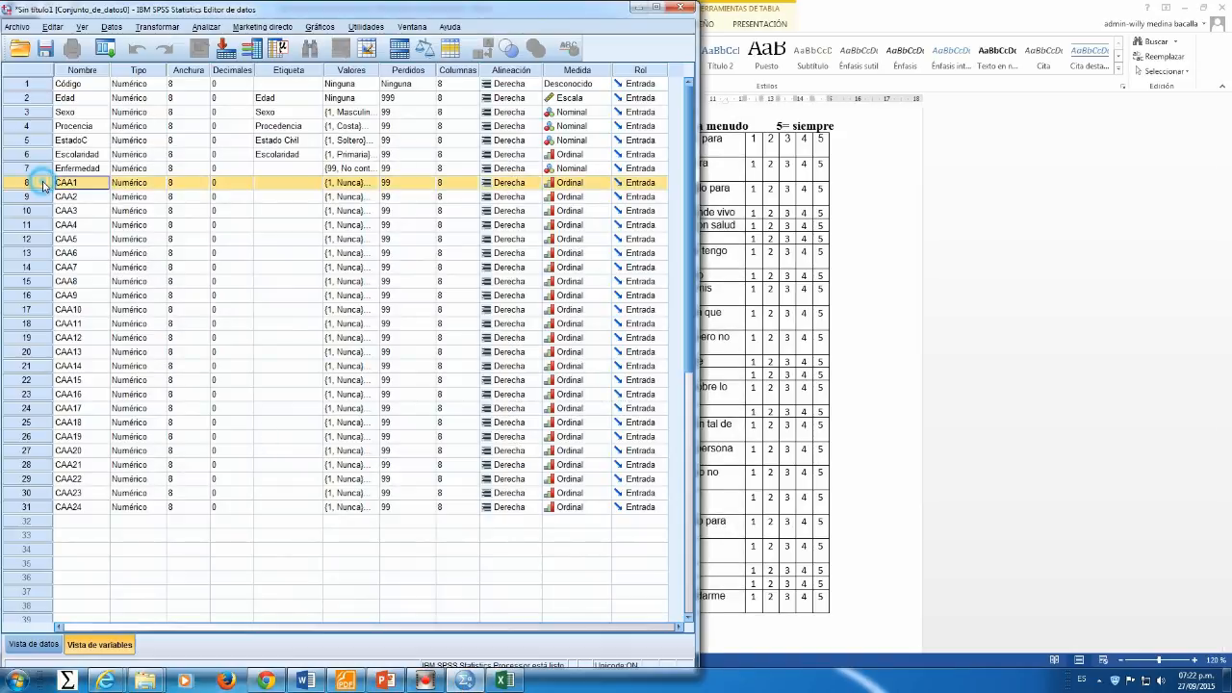
pyautogui.click(277, 185)
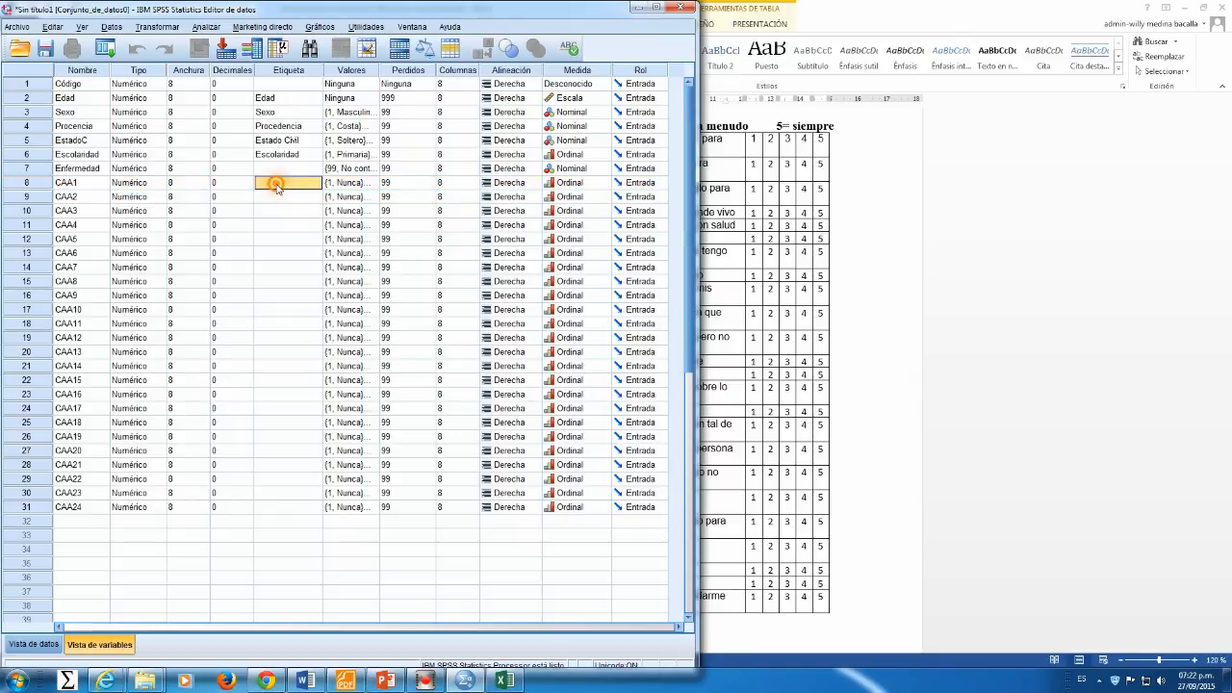
pyautogui.rightClick(277, 189)
pyautogui.click(290, 211)
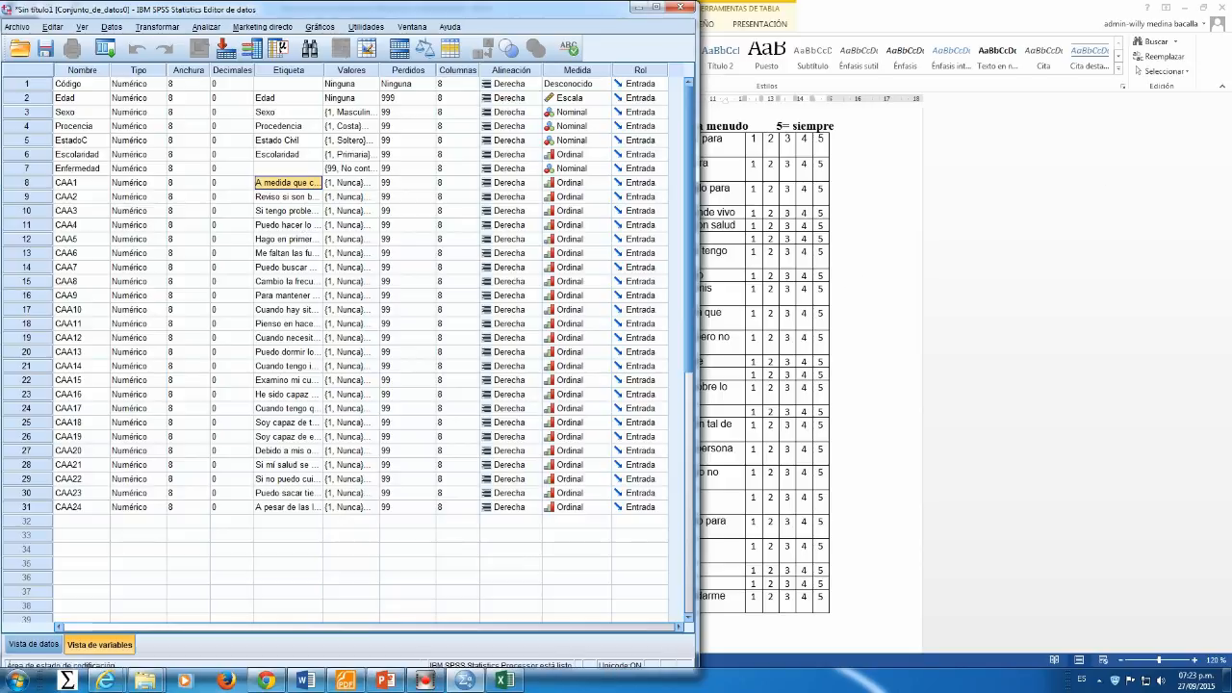
# Step: Scroll the questionnaire PDF down to the quality of life section
pyautogui.click(345, 681)
pyautogui.scroll(-5, 895, 356)
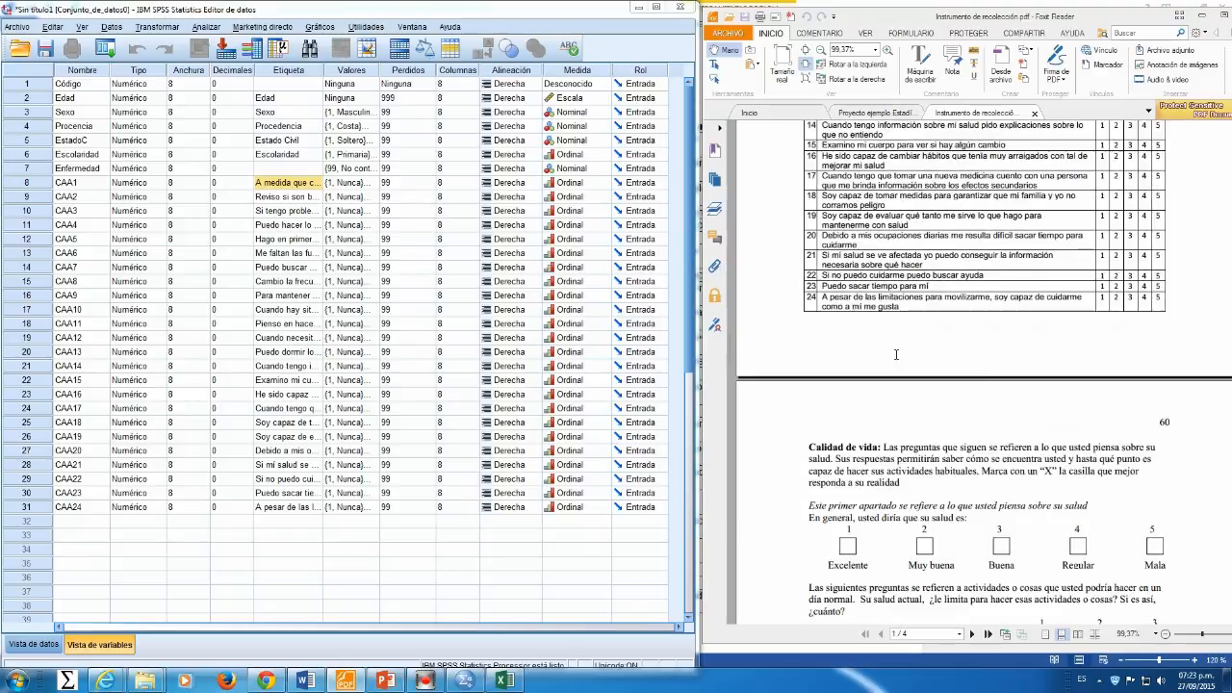
pyautogui.scroll(-2, 895, 356)
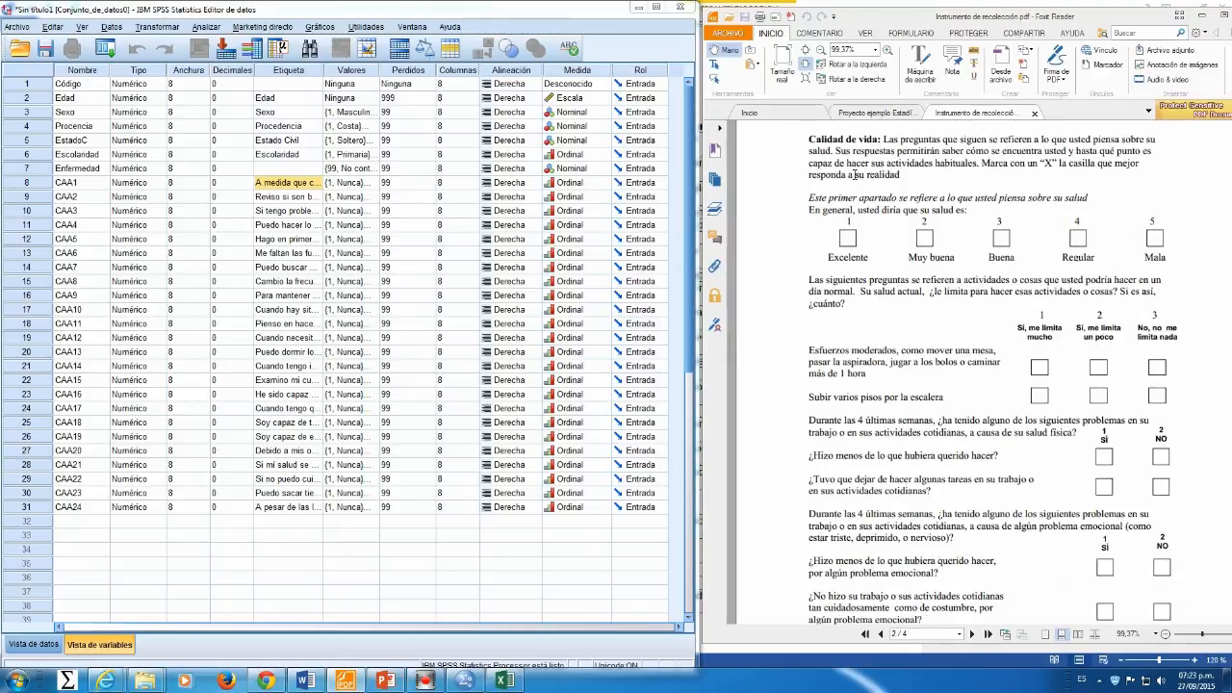
# Step: Create the names CV1 through CV12 in a spreadsheet column and copy them
pyautogui.click(501, 680)
pyautogui.click(110, 143)
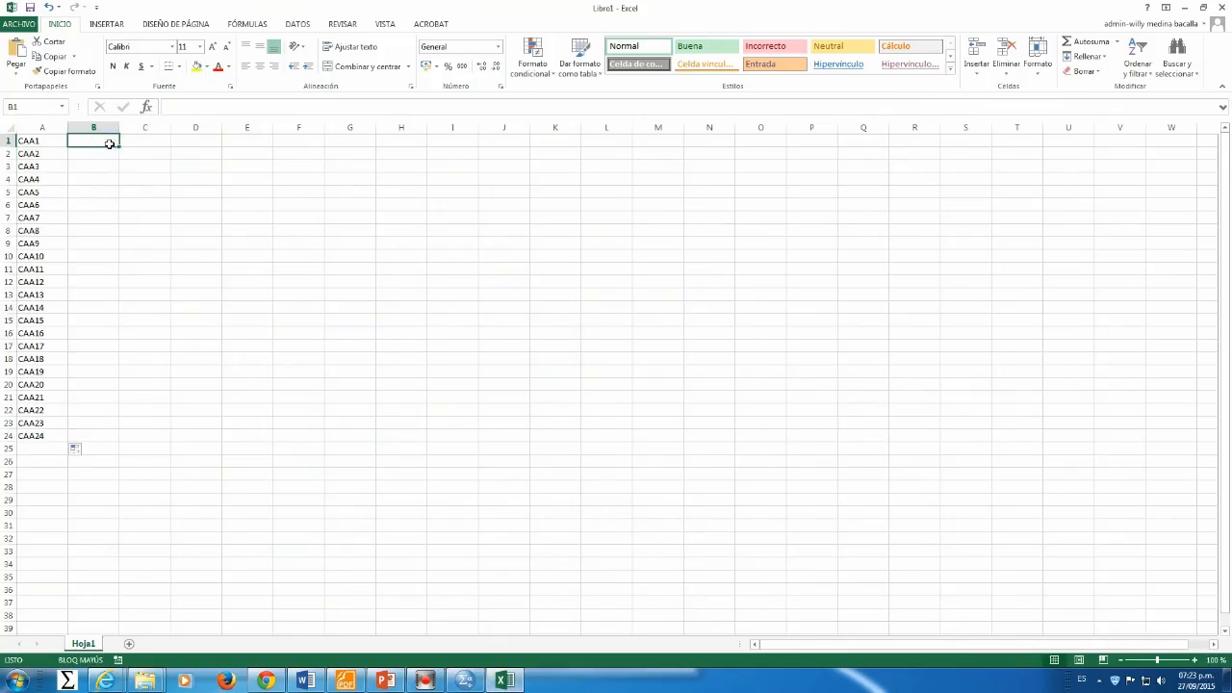
pyautogui.write('CV1')
pyautogui.scroll(-1, 109, 143)
pyautogui.press('Return')
pyautogui.write('C')
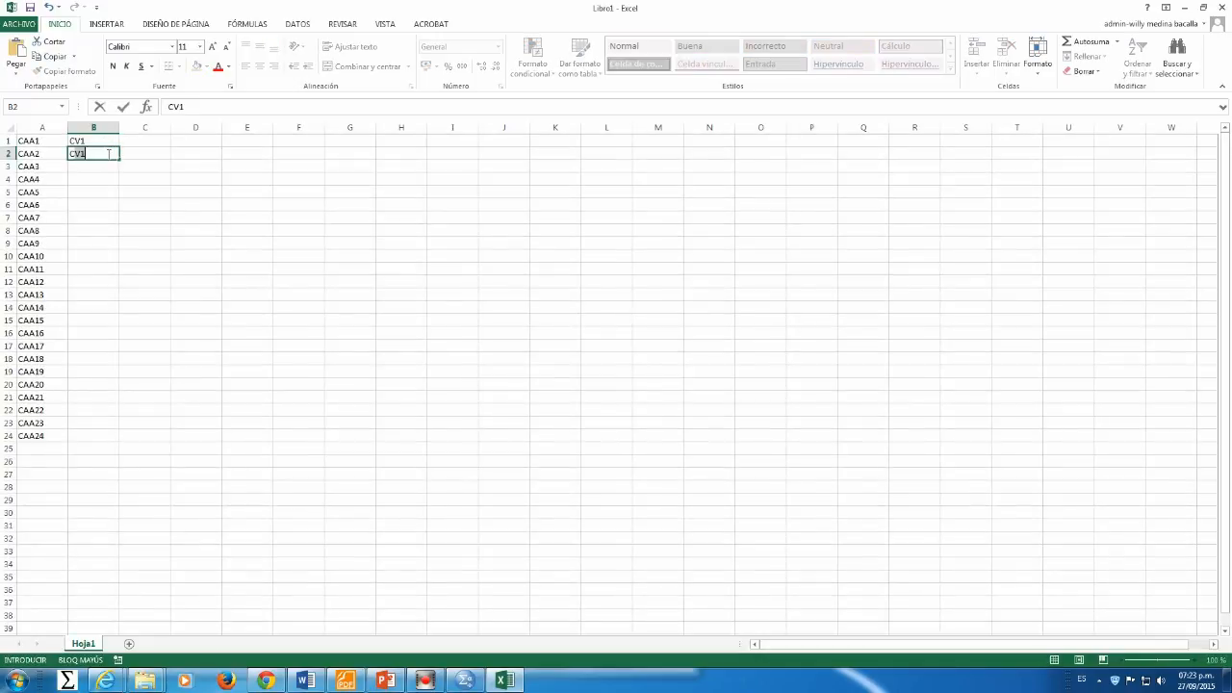
pyautogui.moveTo(93, 142); pyautogui.dragTo(115, 286)
pyautogui.rightClick(101, 216)
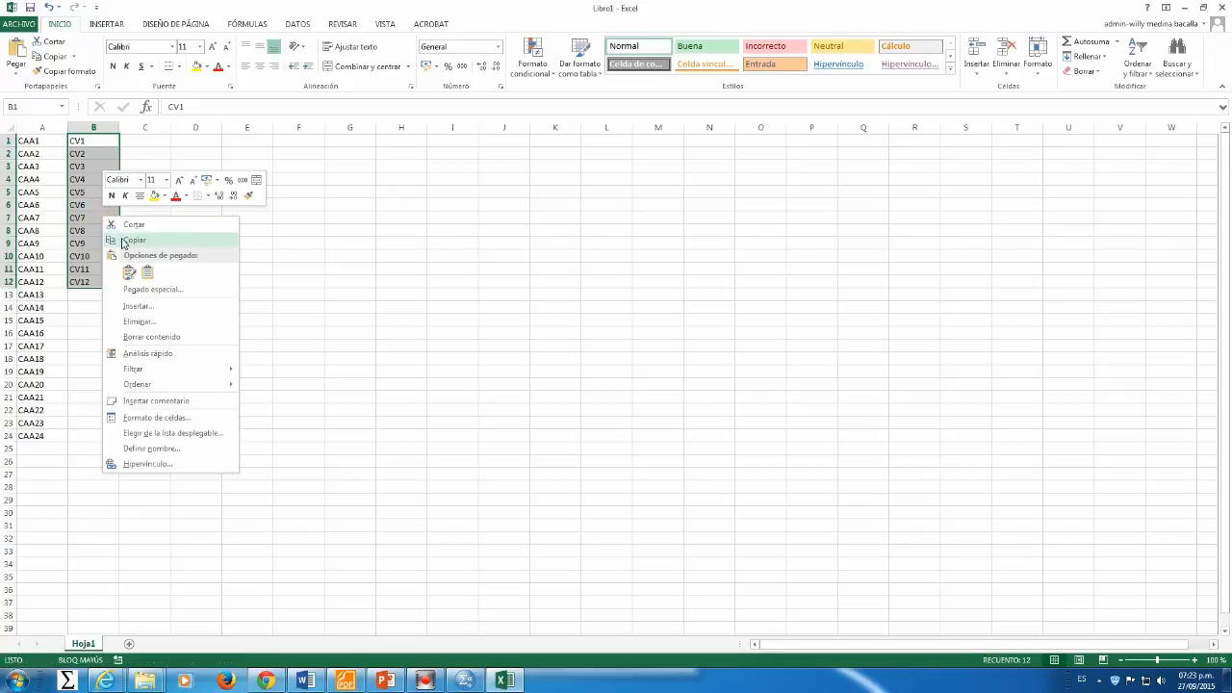
pyautogui.click(122, 242)
# Step: Paste the copied names as new variables CV1 through CV12 below CAA24
pyautogui.click(504, 680)
pyautogui.rightClick(66, 523)
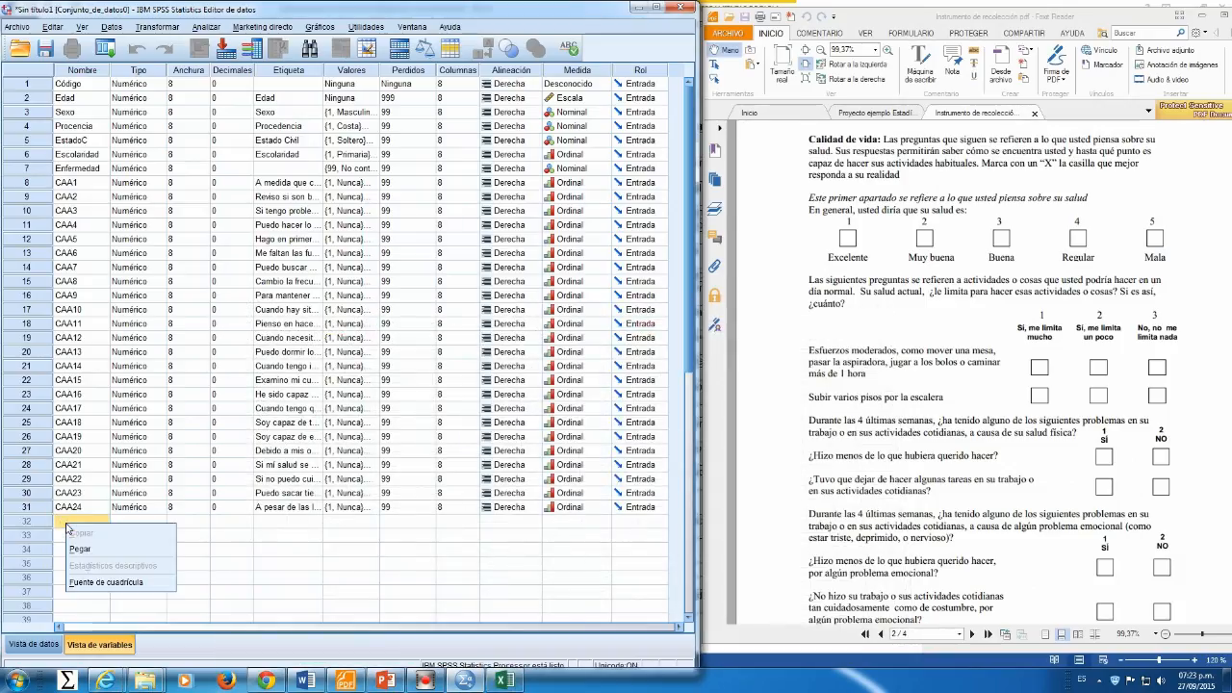
pyautogui.click(79, 550)
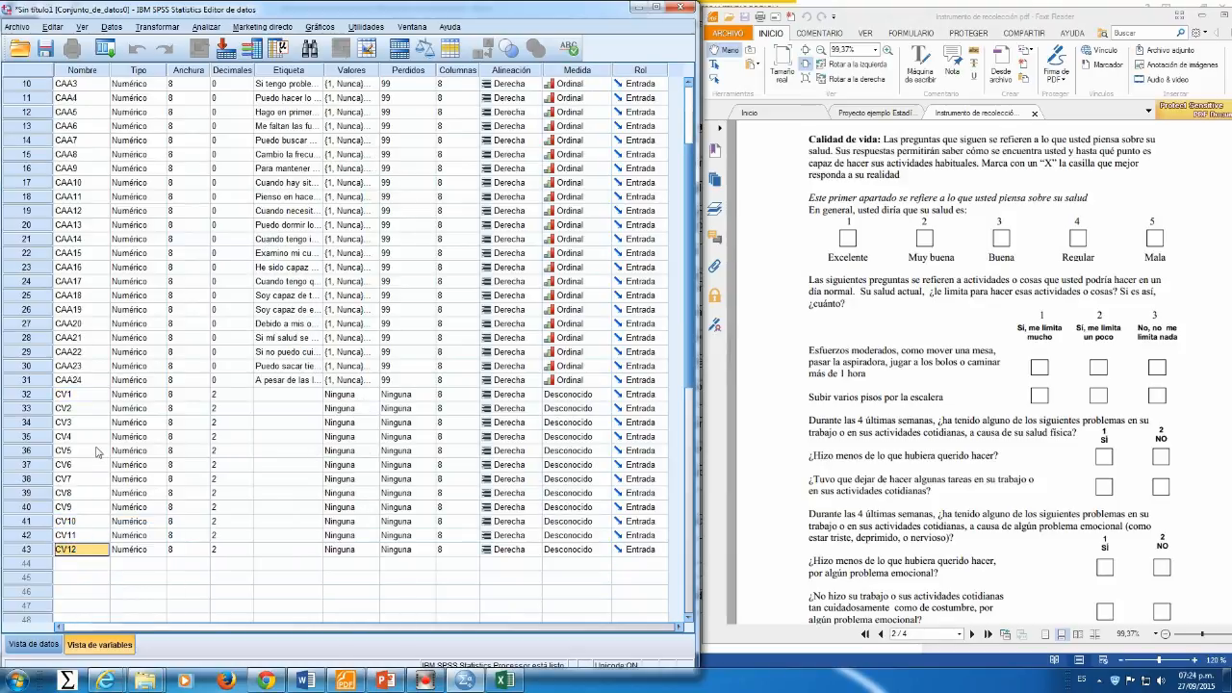
# Step: Set CV1's decimals to 0 and paste 0 decimals to CV2 through CV12
pyautogui.click(236, 395)
pyautogui.click(248, 399)
pyautogui.click(247, 399)
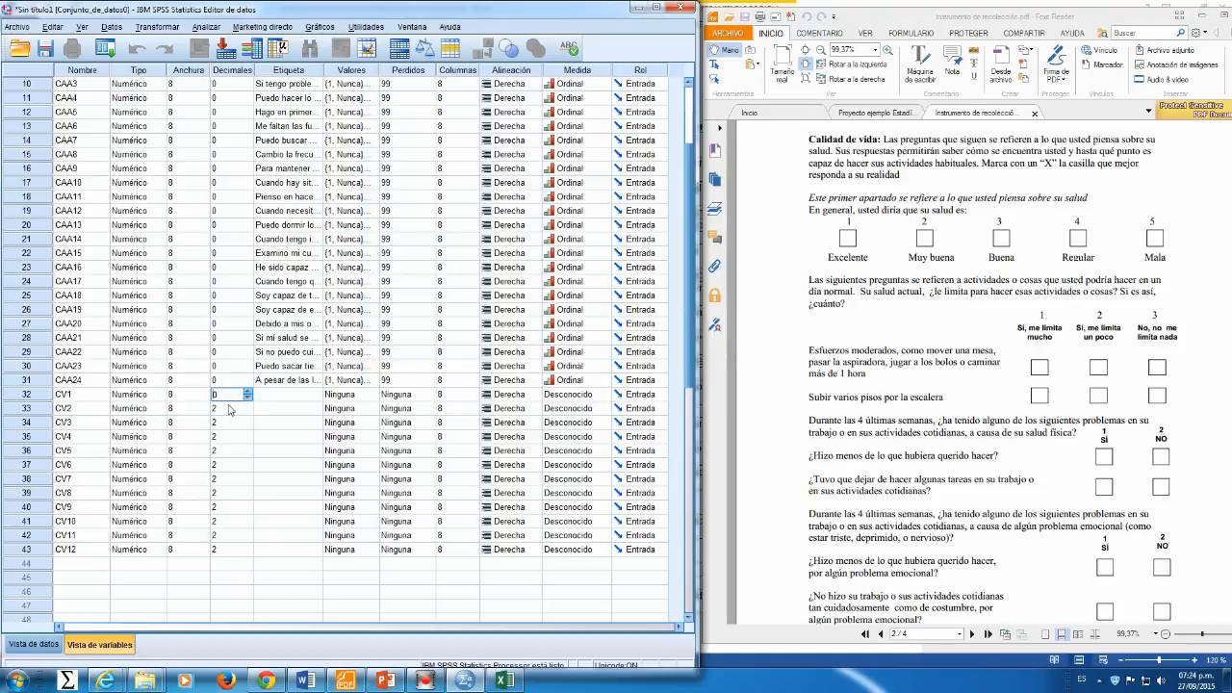
pyautogui.click(224, 381)
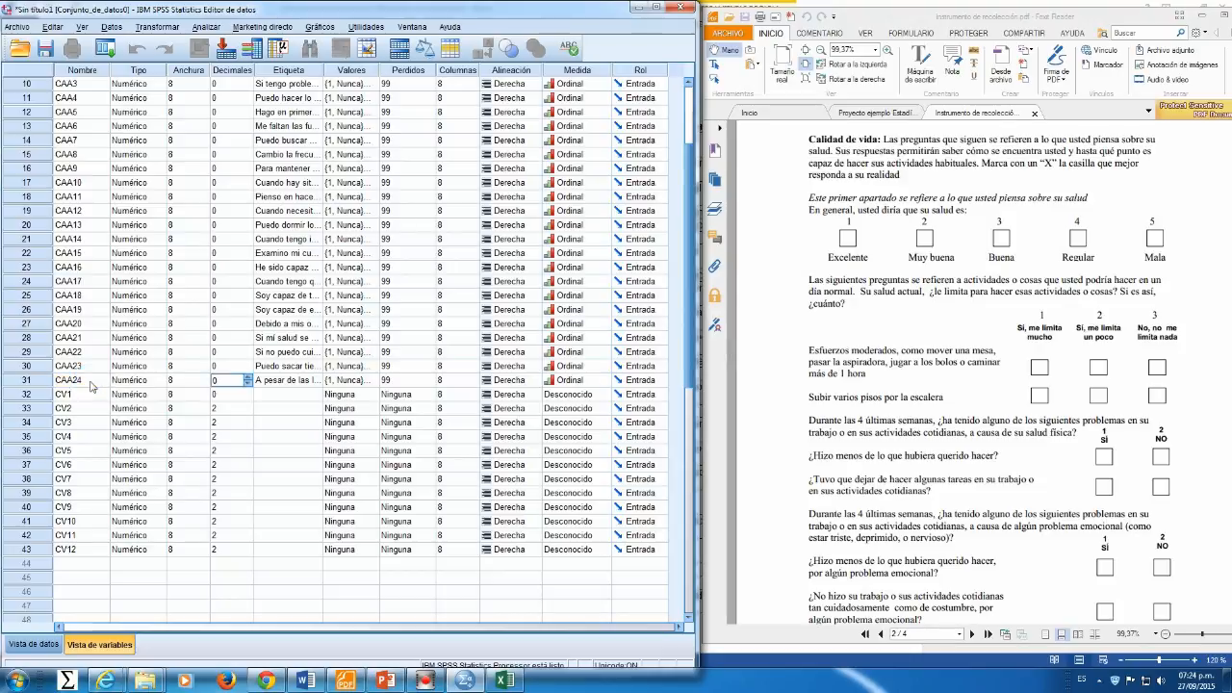
pyautogui.press('Down')
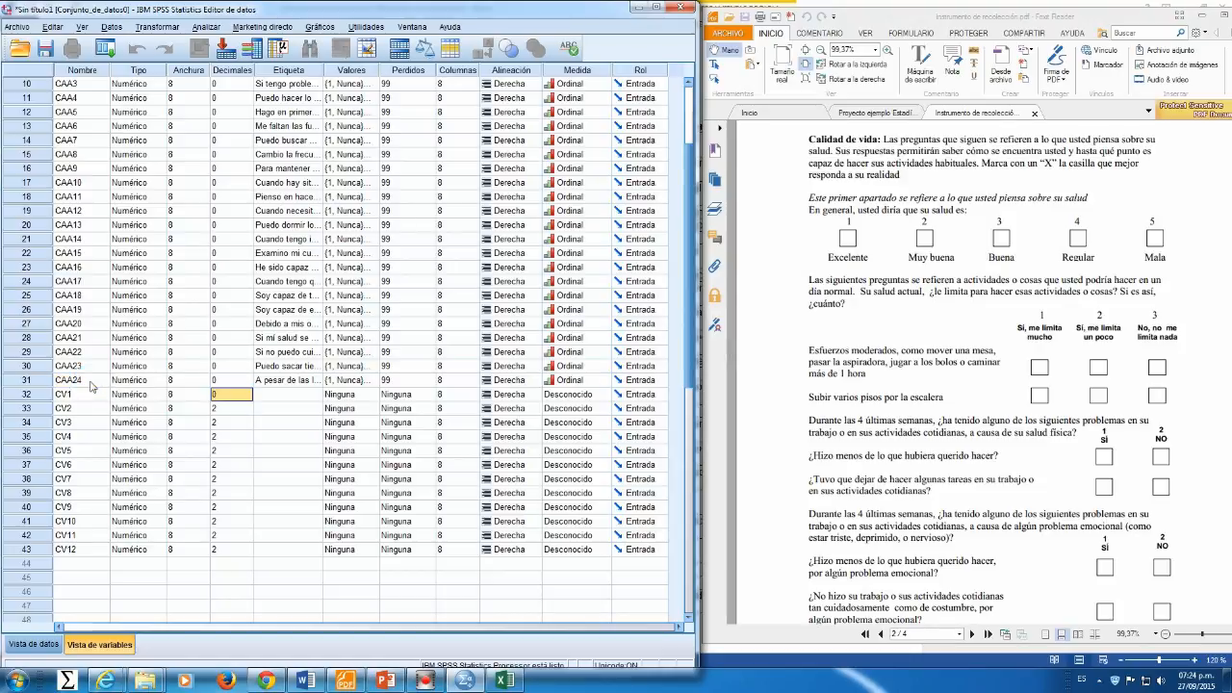
pyautogui.press('Down')
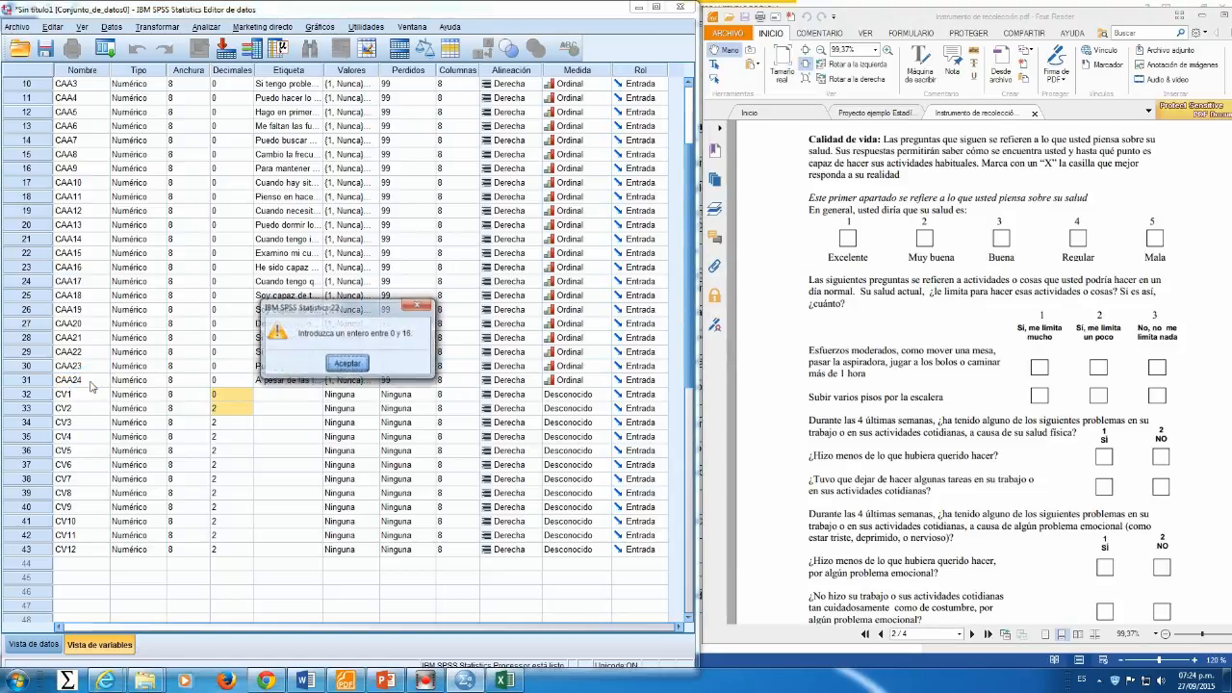
pyautogui.click(357, 369)
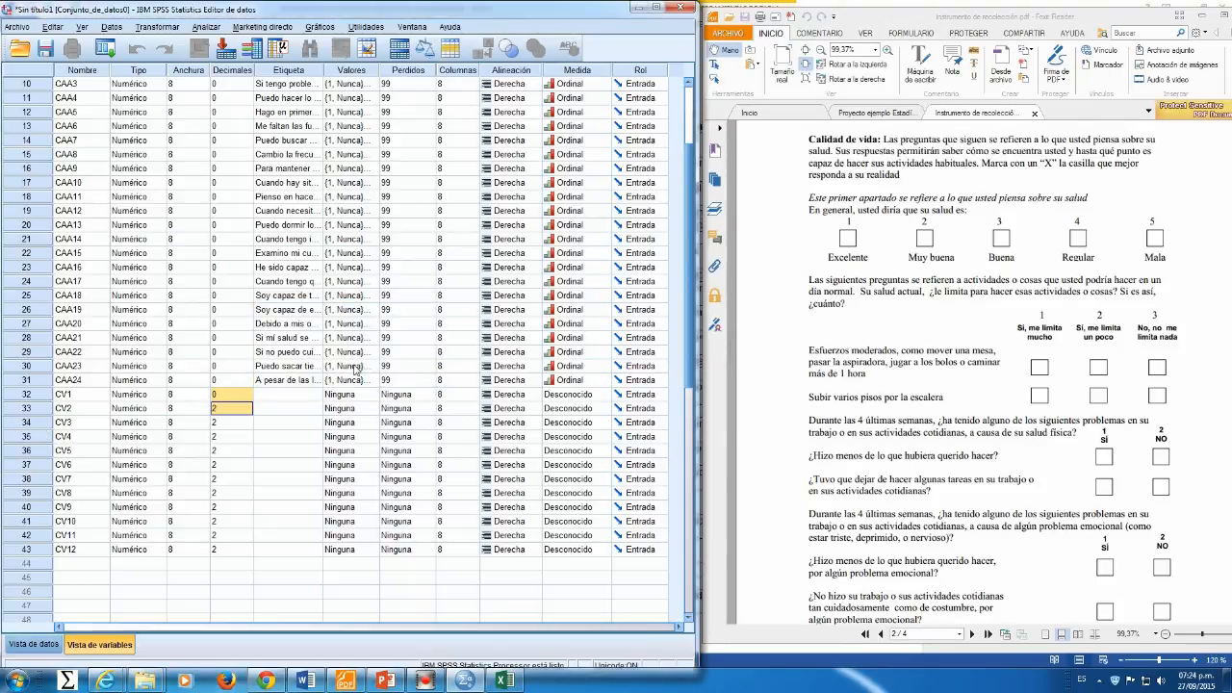
pyautogui.hotkey('ctrl', 'shift', 'Down')
pyautogui.hotkey('ctrl', 'v')
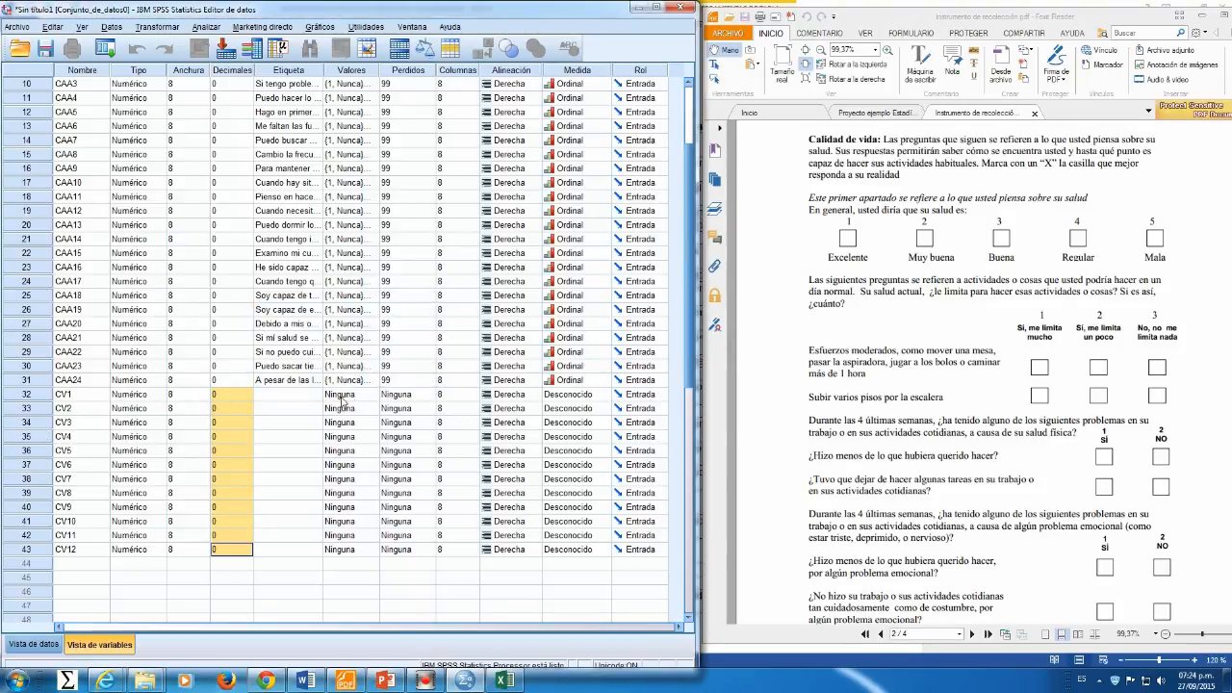
# Step: Open CV1's value labels and add 1 Excelente, 2 Muy buena and 3 Buena
pyautogui.click(349, 396)
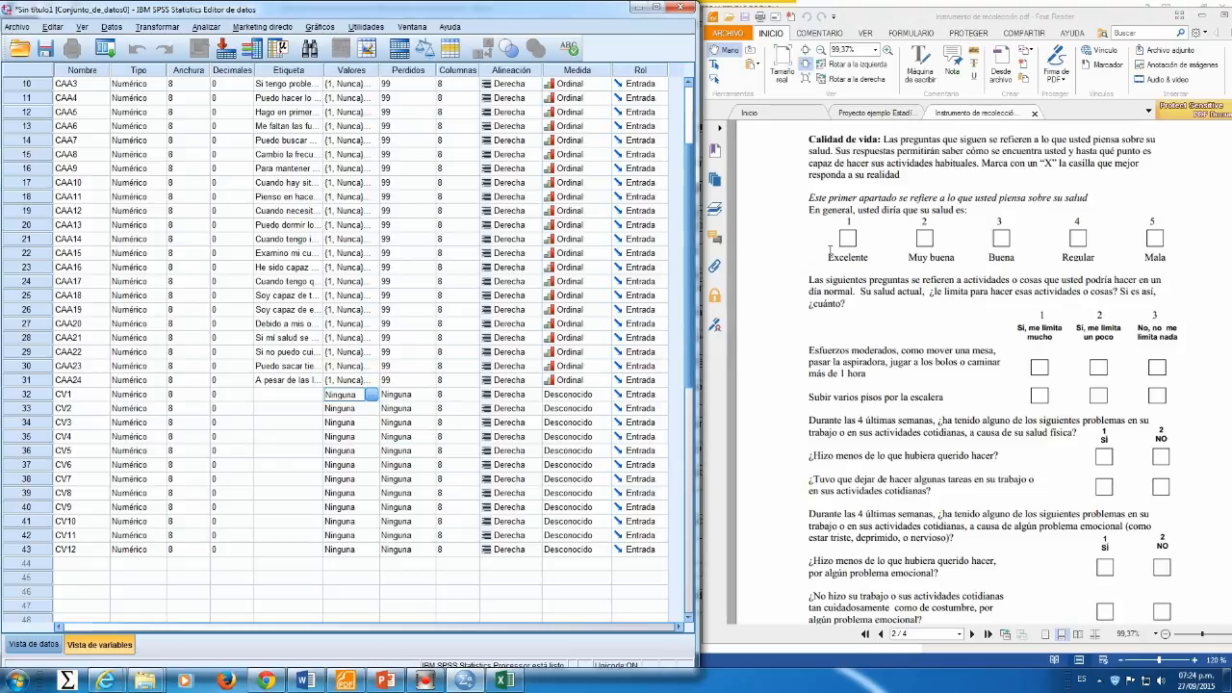
pyautogui.click(372, 395)
pyautogui.write('1')
pyautogui.click(259, 309)
pyautogui.write('Excelente')
pyautogui.click(253, 343)
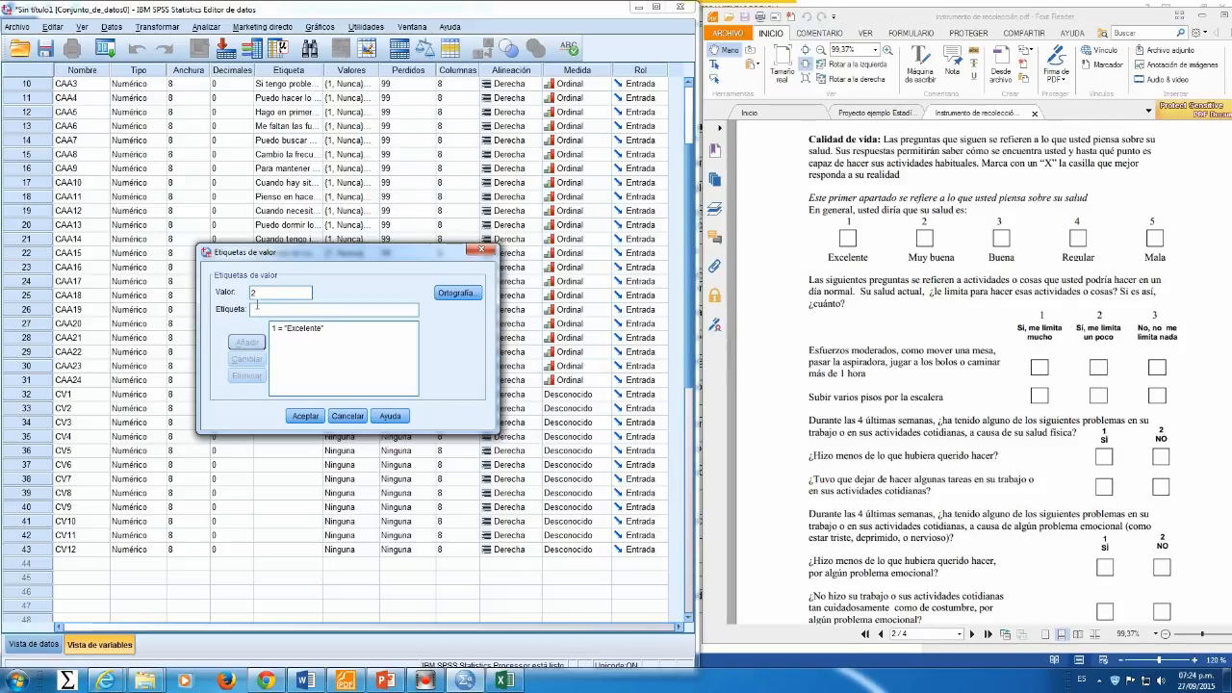
pyautogui.click(269, 309)
pyautogui.write('Muy buena')
pyautogui.press('Return')
pyautogui.write('3')
pyautogui.click(254, 309)
pyautogui.write('Buena')
pyautogui.press('Return')
# Step: Add value labels 4 Regular, 5 Mala and a No contest label to CV1, and confirm
pyautogui.write('4')
pyautogui.click(265, 310)
pyautogui.write('Regula')
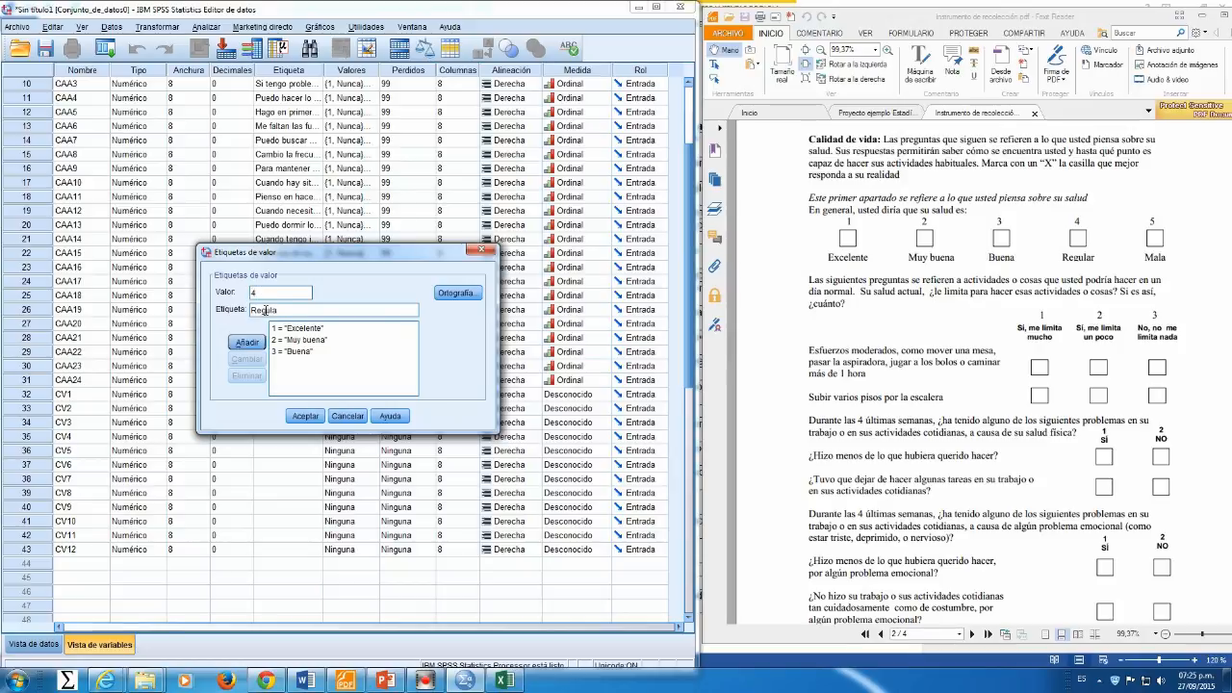
pyautogui.write('r')
pyautogui.press('Return')
pyautogui.write('5')
pyautogui.click(265, 309)
pyautogui.write('Mala')
pyautogui.press('Return')
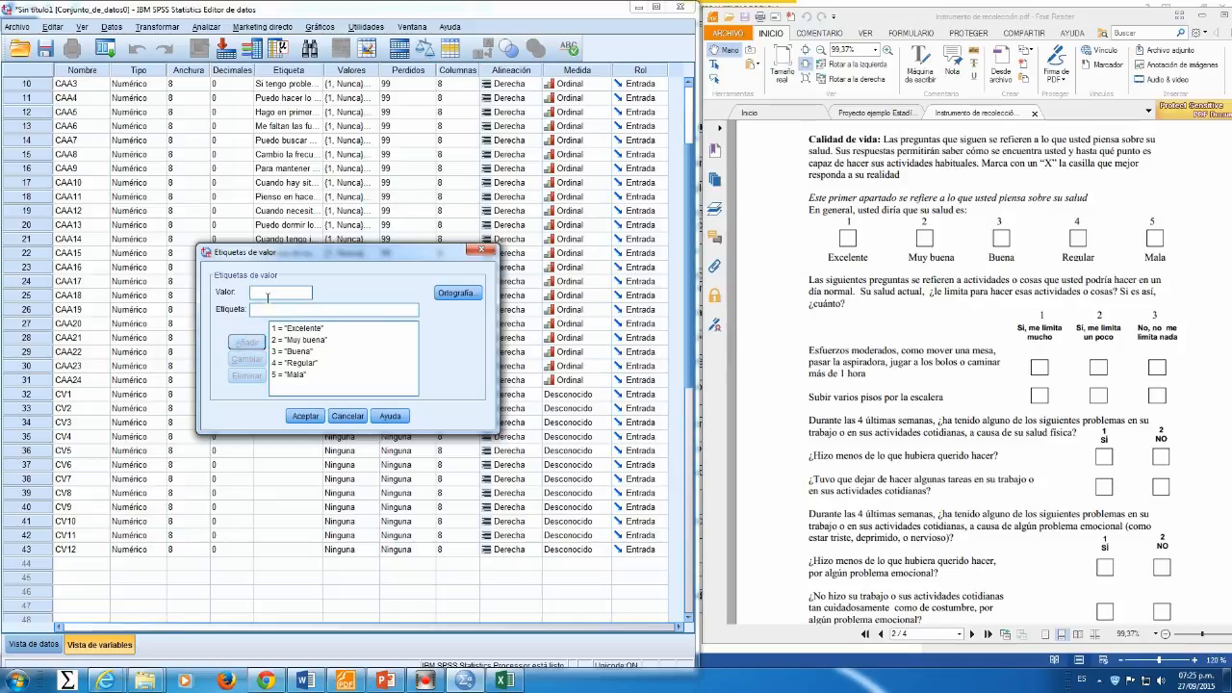
pyautogui.click(276, 308)
pyautogui.write('No contest')
pyautogui.click(305, 416)
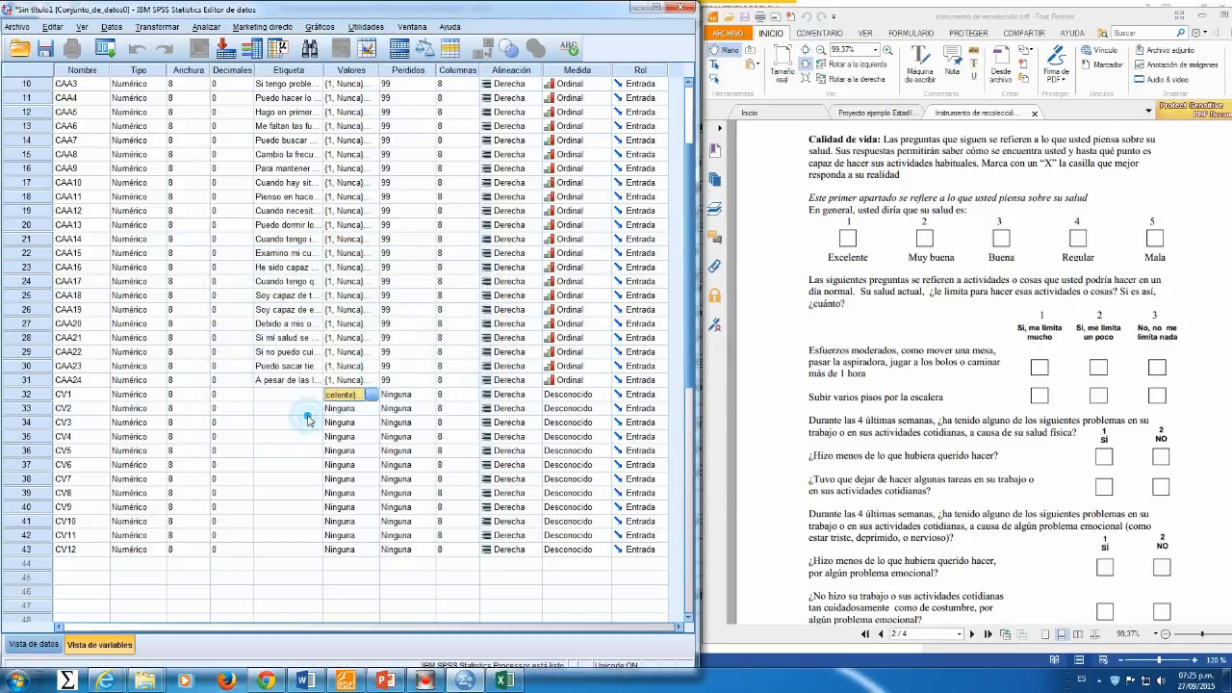
# Step: Set CV1's discrete missing value to 99 and its measure to Ordinal
pyautogui.click(405, 395)
pyautogui.click(426, 395)
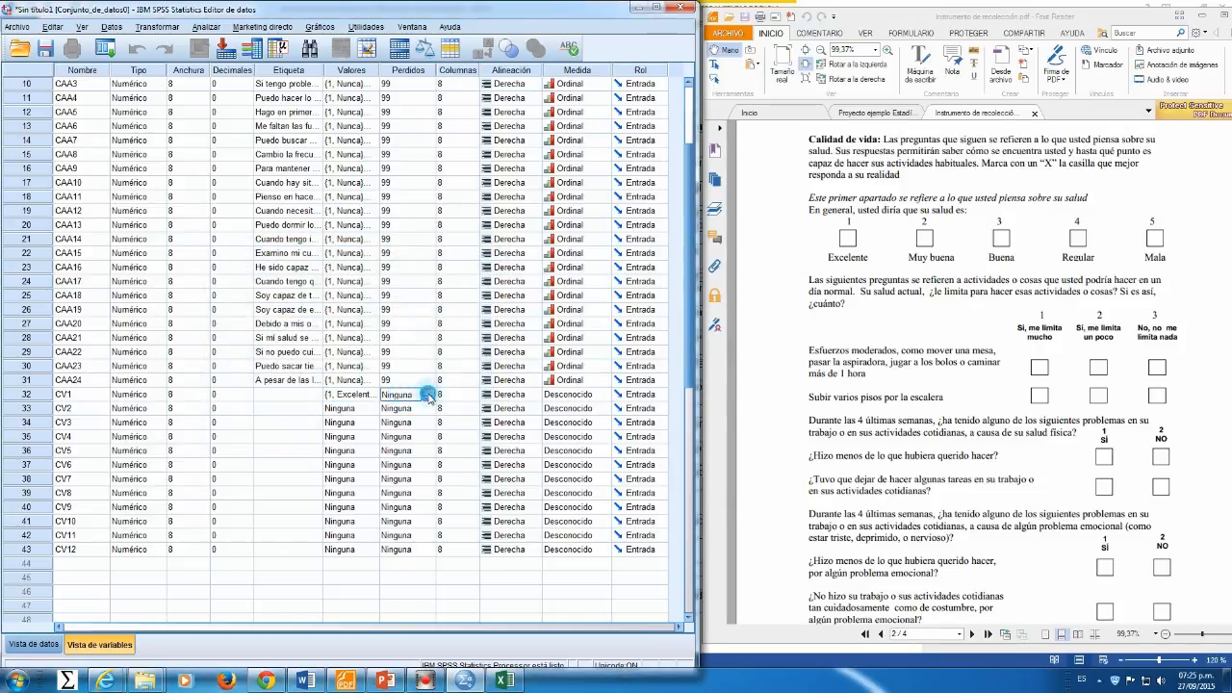
pyautogui.click(274, 310)
pyautogui.click(293, 327)
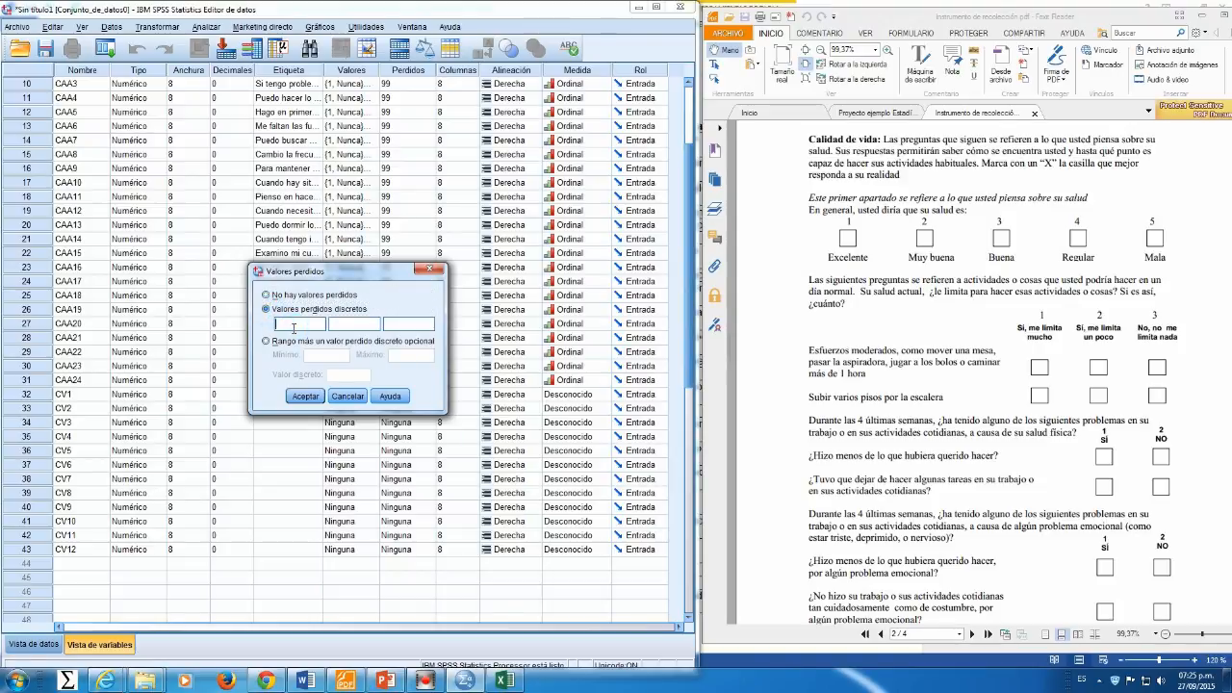
pyautogui.write('99')
pyautogui.click(305, 395)
pyautogui.click(577, 395)
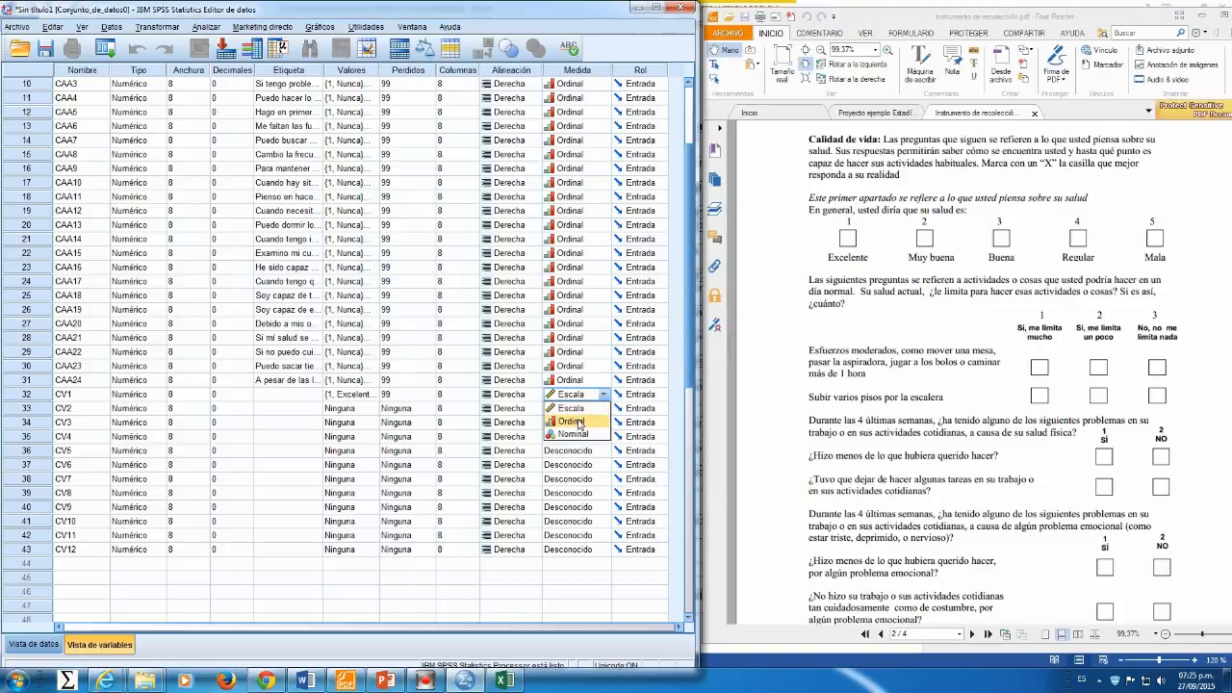
pyautogui.click(573, 421)
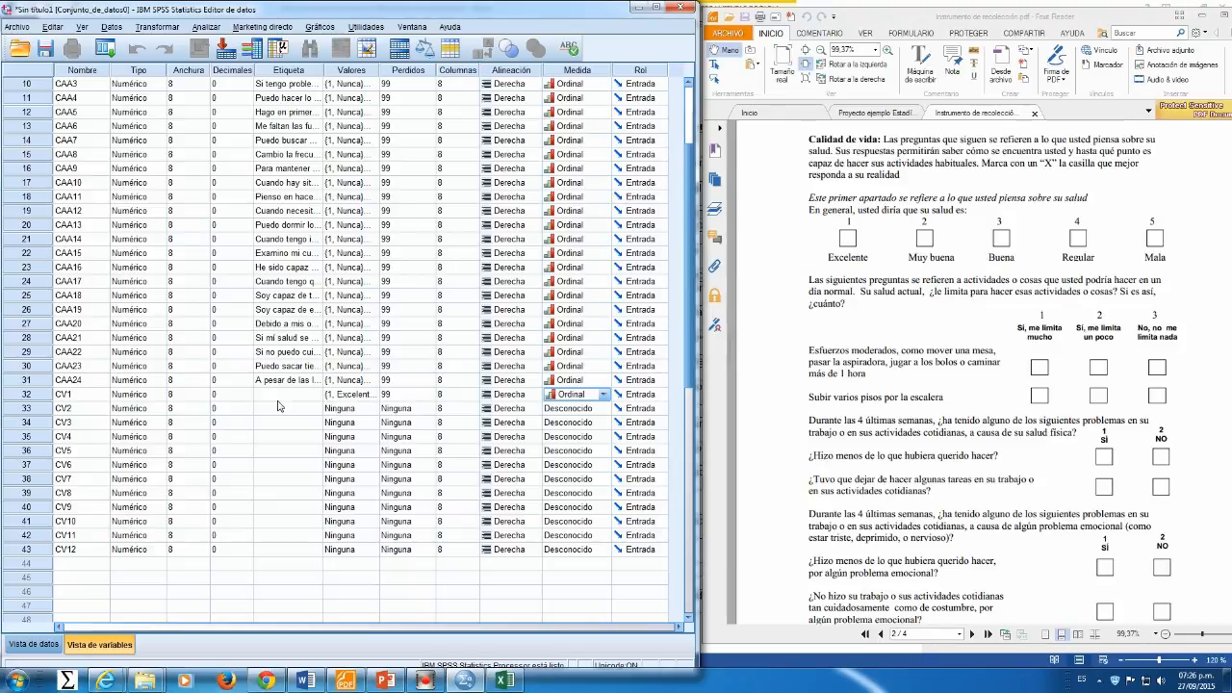
# Step: Scroll the questionnaire PDF down through the remaining quality of life questions
pyautogui.click(887, 440)
pyautogui.scroll(-2, 888, 436)
pyautogui.scroll(-1, 887, 436)
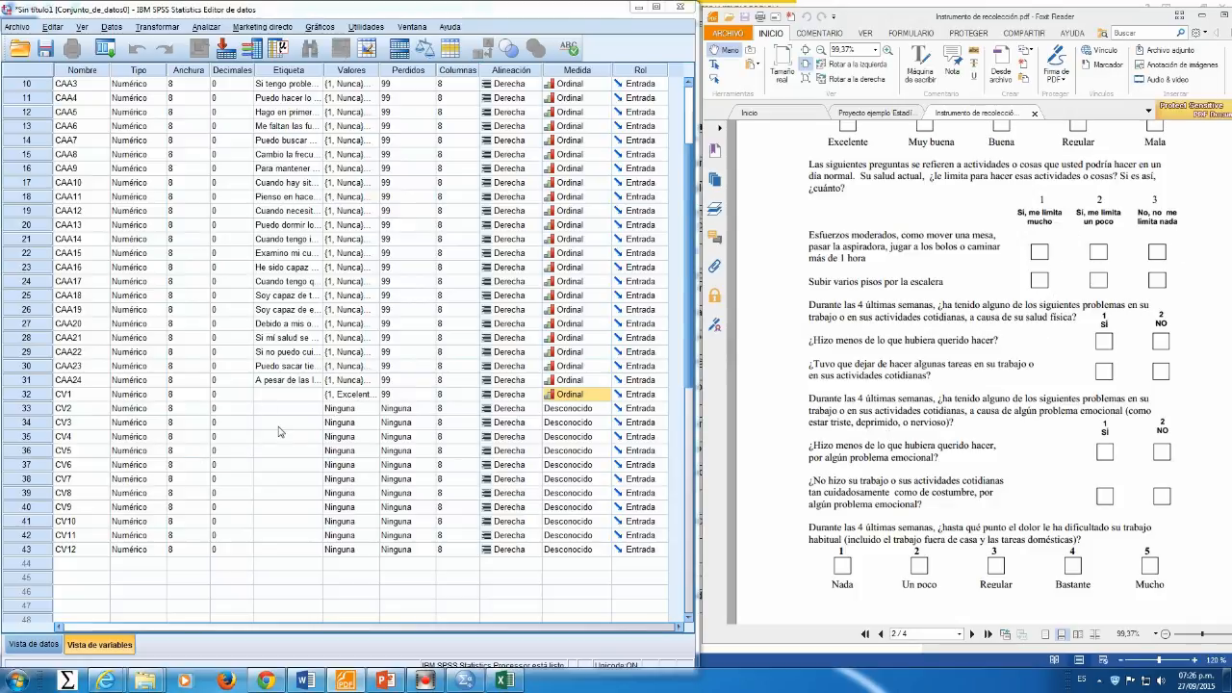
pyautogui.scroll(-8, 989, 398)
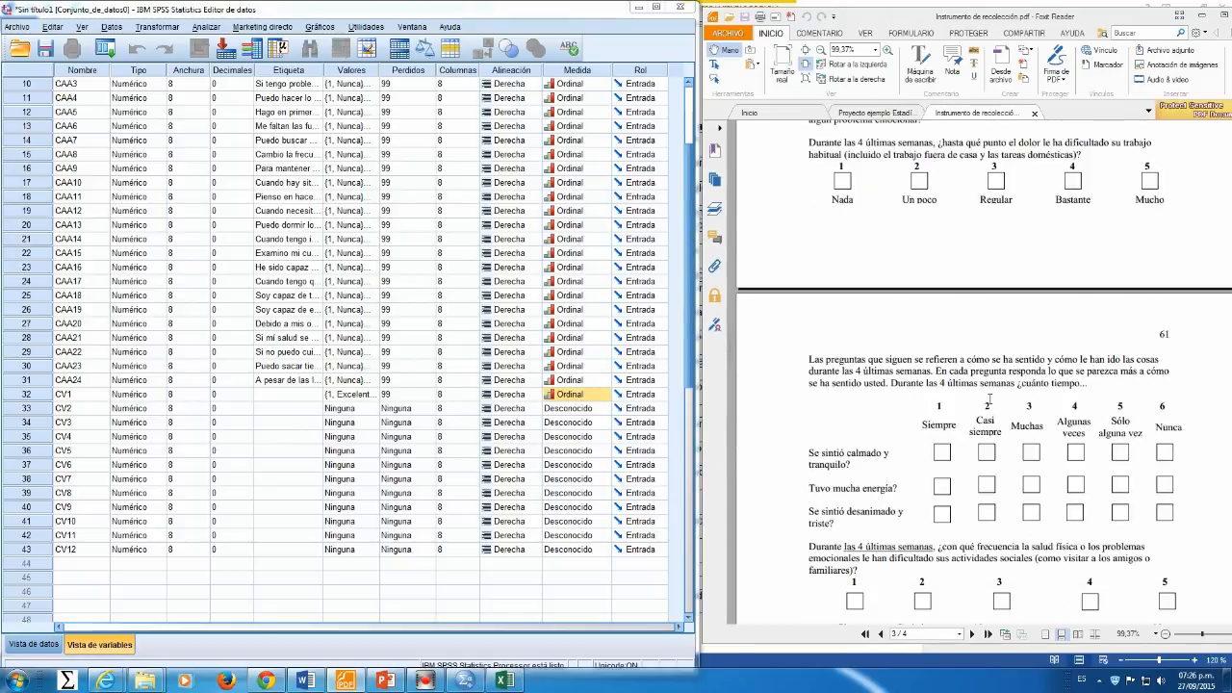
pyautogui.scroll(-1, 989, 397)
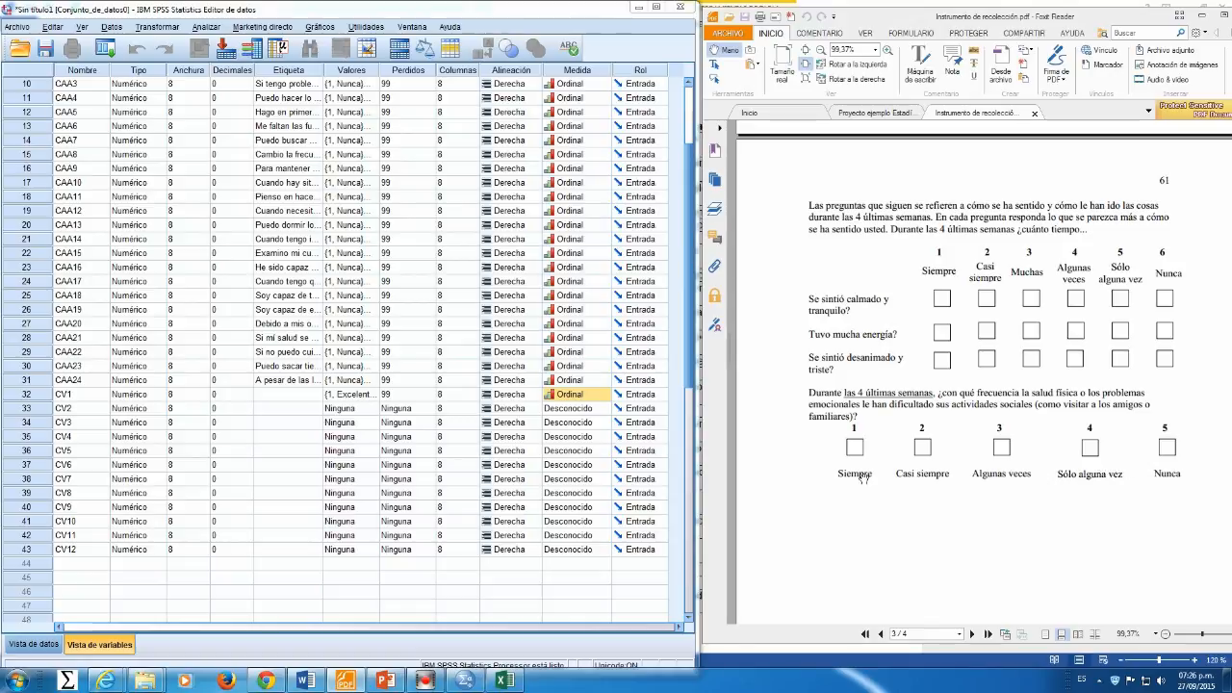
pyautogui.scroll(-1, 841, 479)
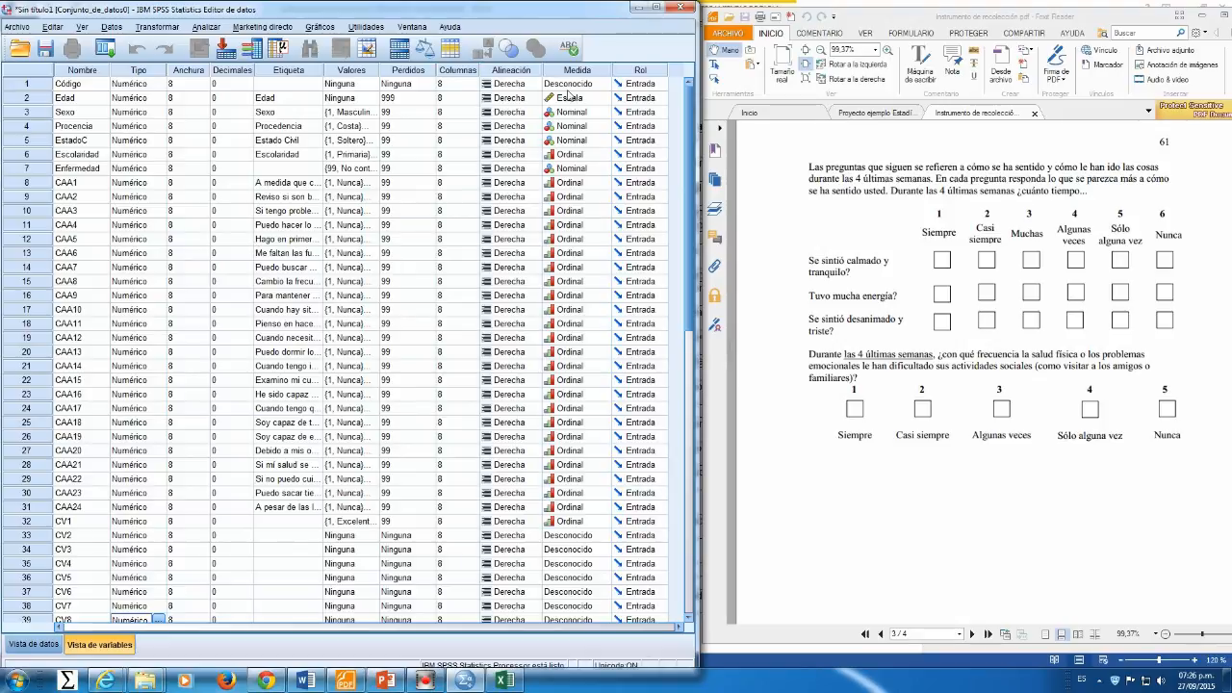
# Step: Switch to Data View and enter the first case's Código 1, Edad 55, Sexo 1 and Procedencia 1
pyautogui.click(655, 7)
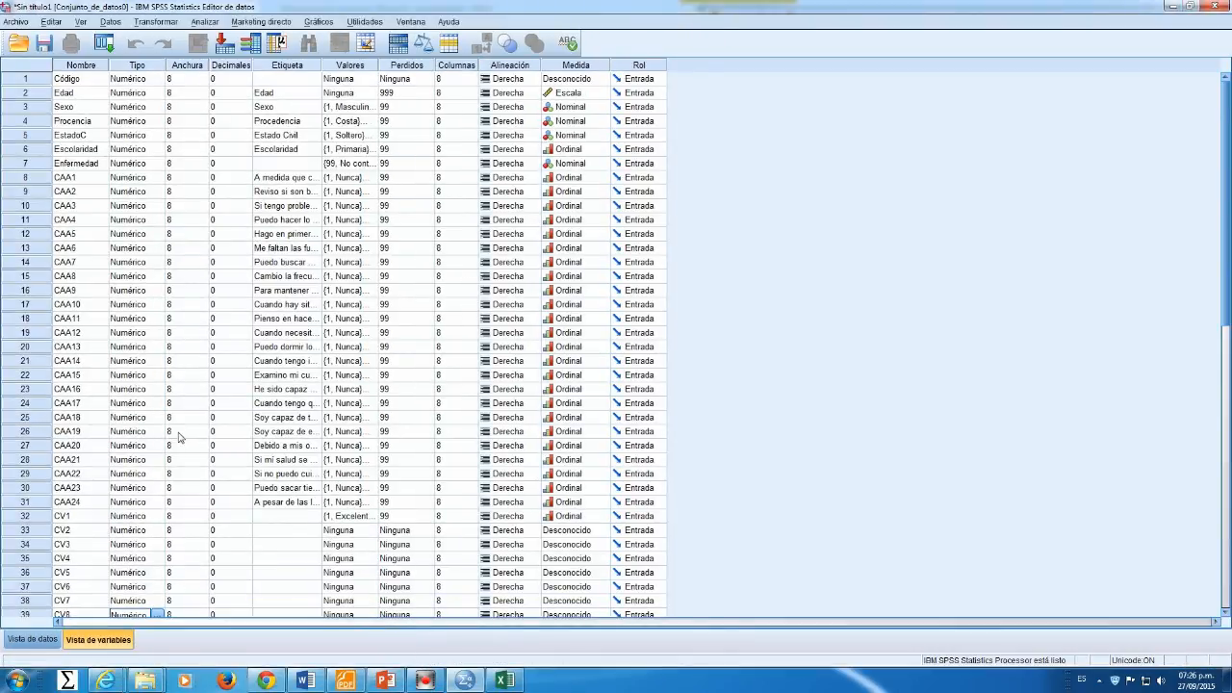
pyautogui.click(32, 640)
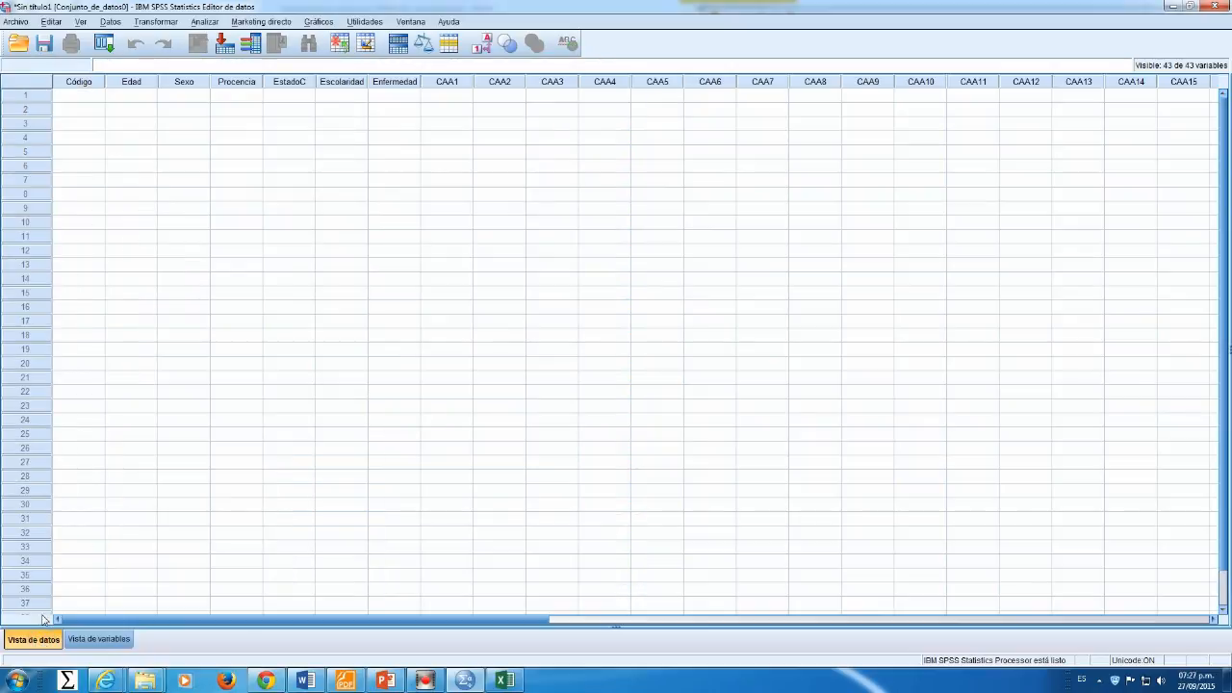
pyautogui.click(90, 96)
pyautogui.write('1')
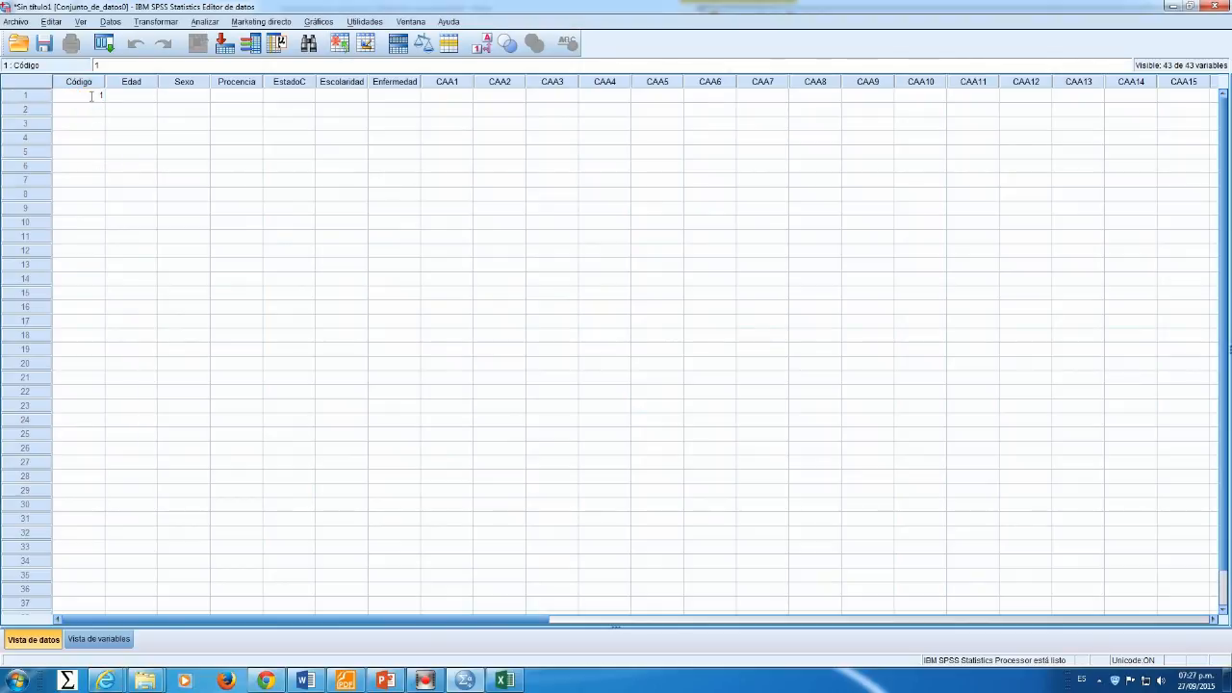
pyautogui.press('Tab')
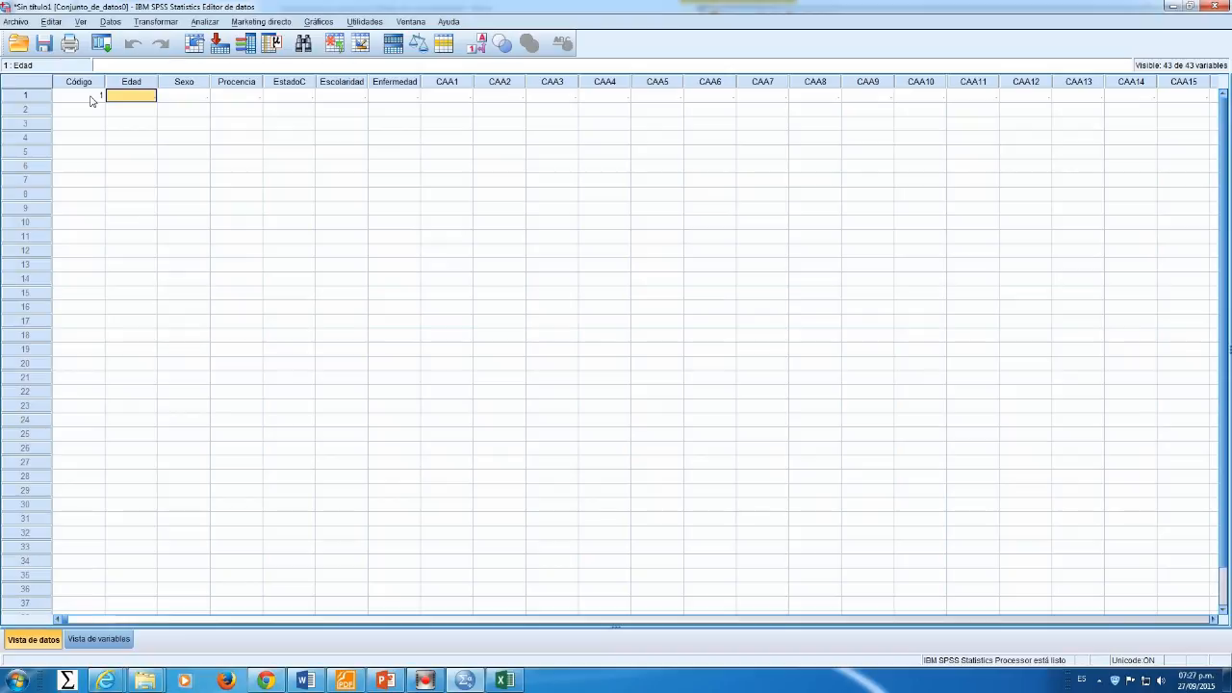
pyautogui.write('55')
pyautogui.press('Tab')
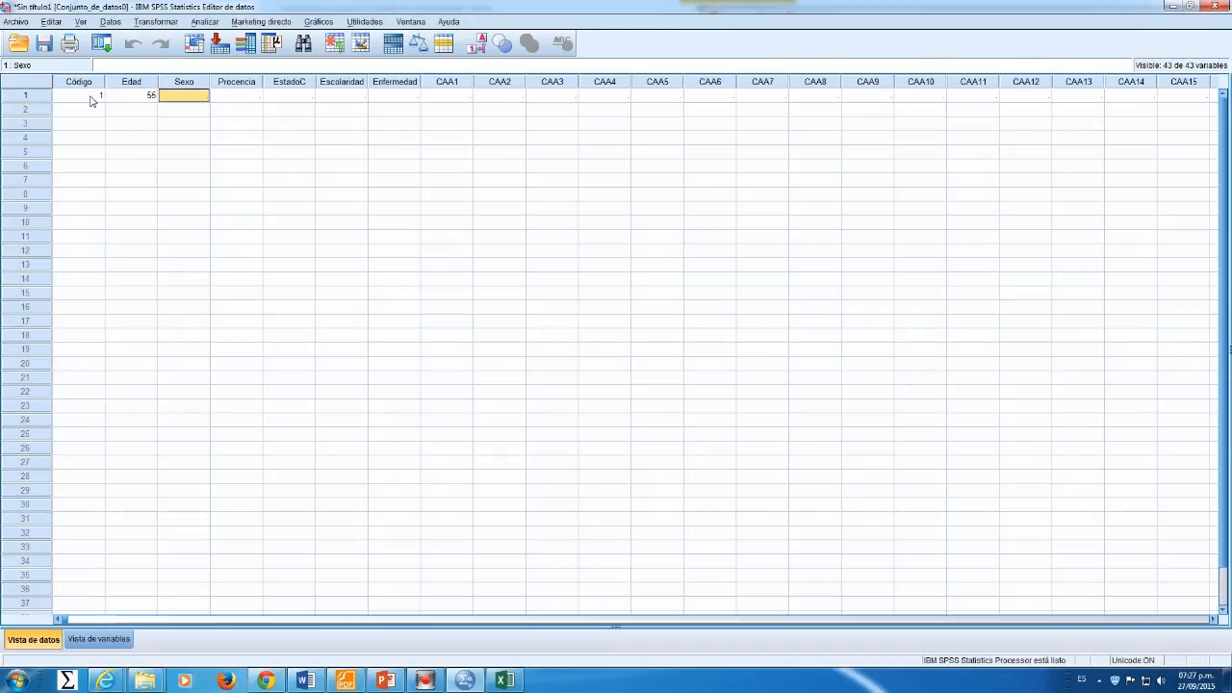
pyautogui.write('1')
pyautogui.press('Tab')
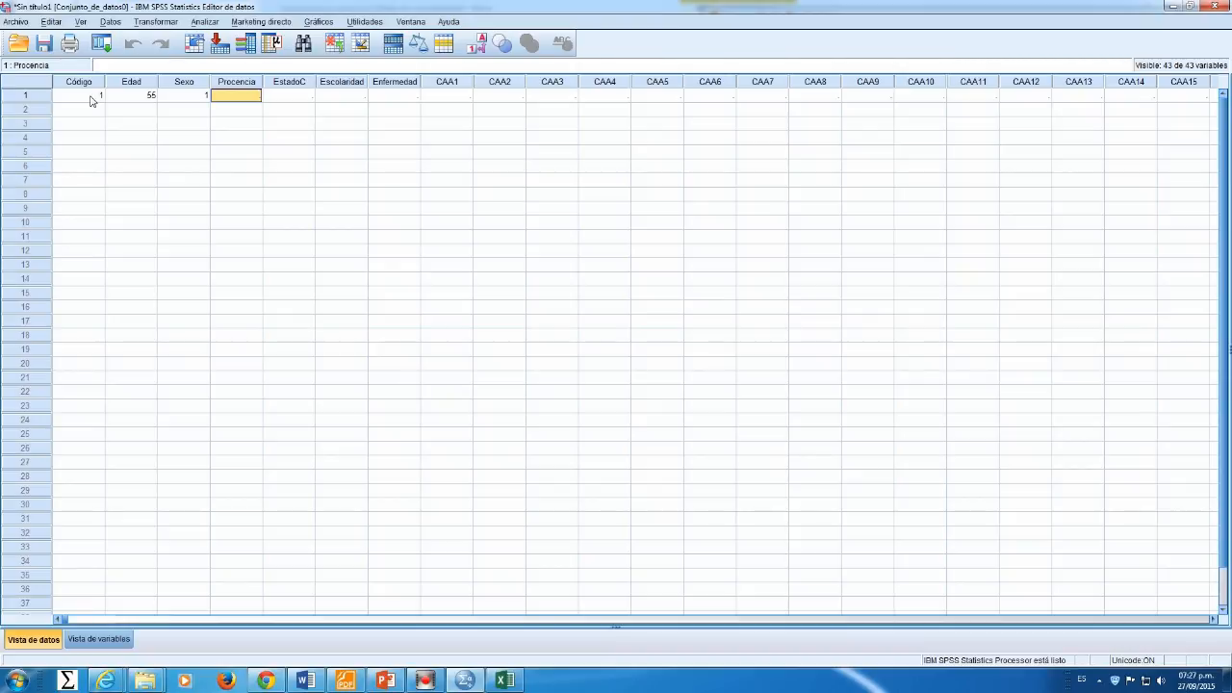
pyautogui.write('1')
pyautogui.press('Tab')
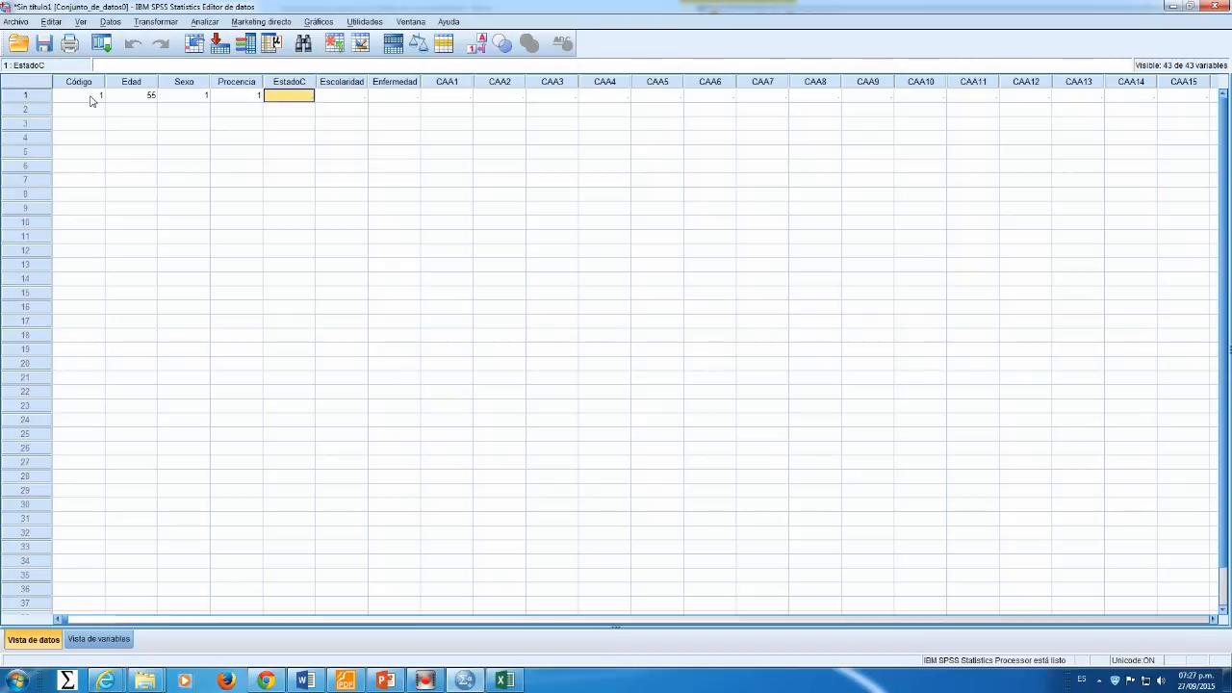
# Step: Set the first case's EstadoC to Unión libre using value labels, and its Escolaridad to 1
pyautogui.click(476, 43)
pyautogui.doubleClick(310, 98)
pyautogui.click(307, 97)
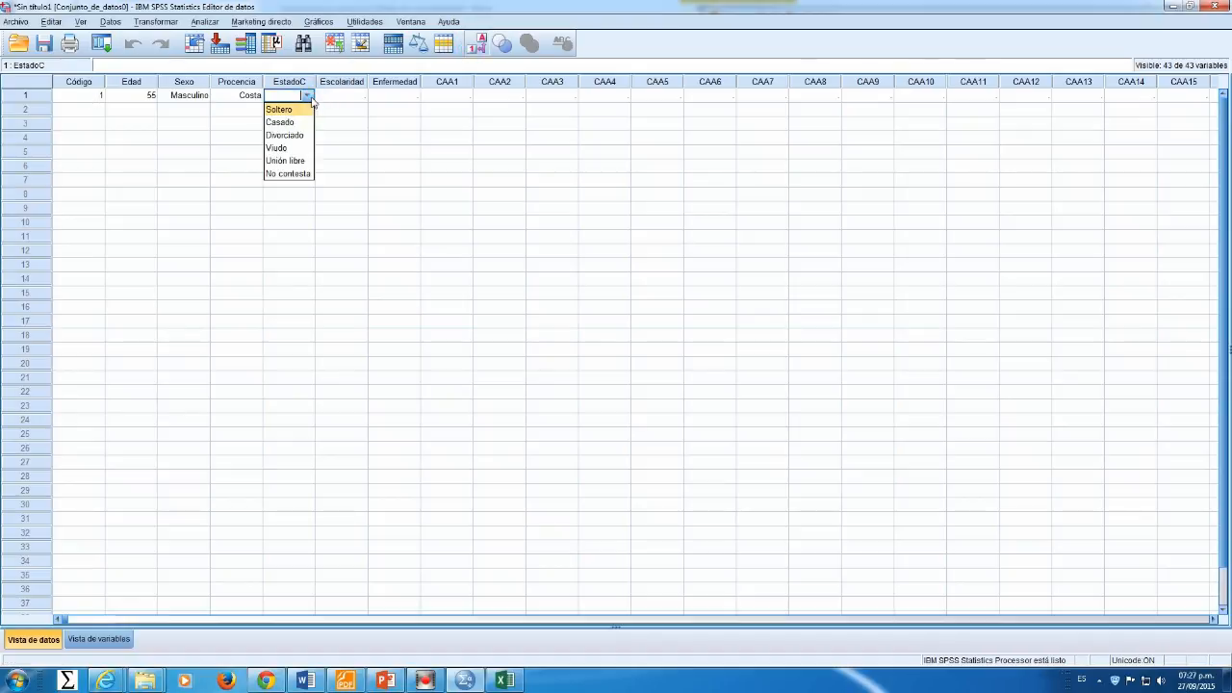
pyautogui.click(285, 160)
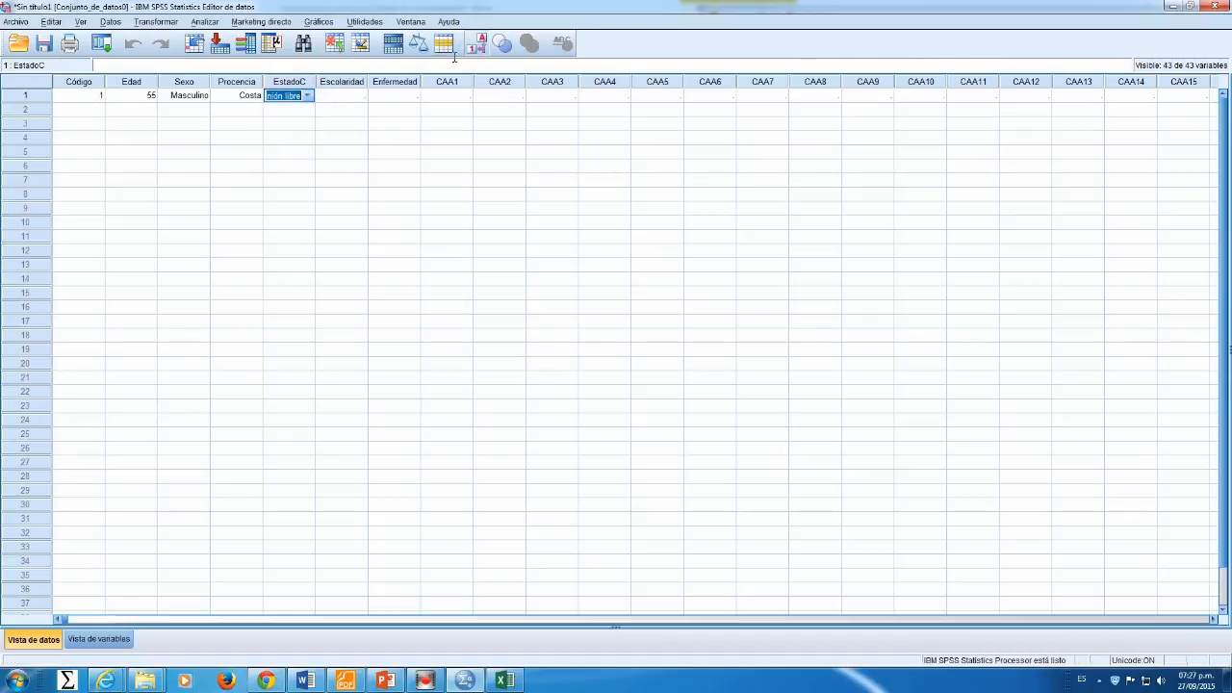
pyautogui.click(477, 43)
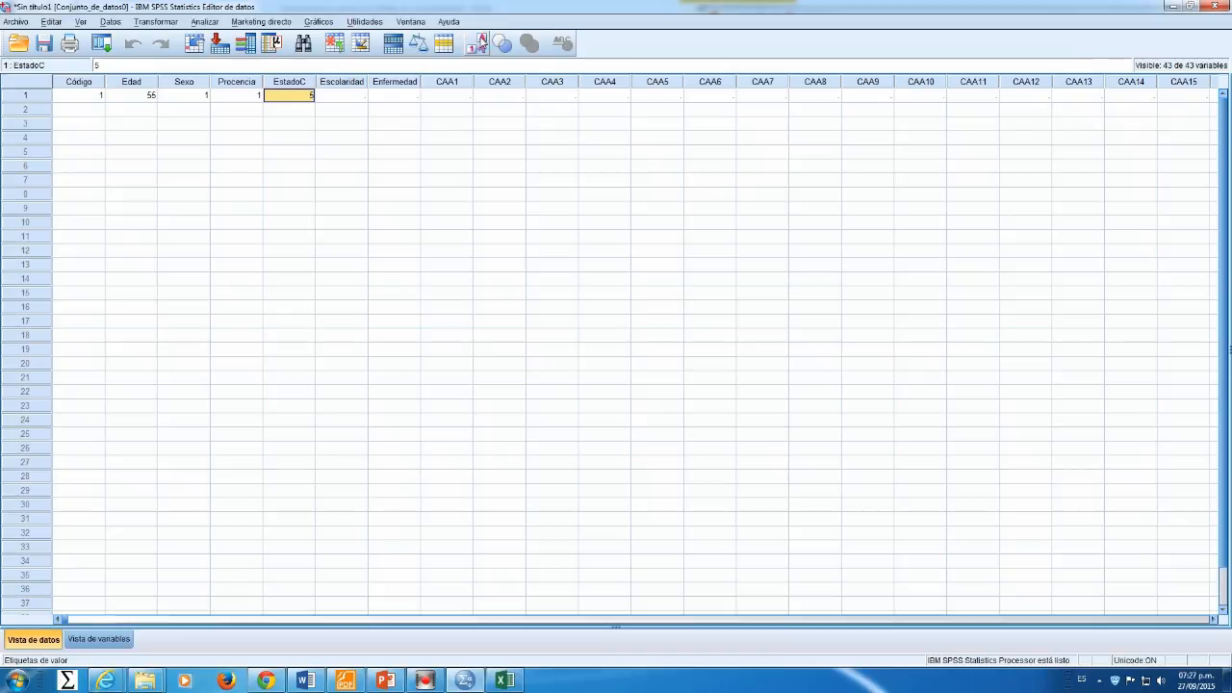
pyautogui.click(344, 96)
pyautogui.write('1')
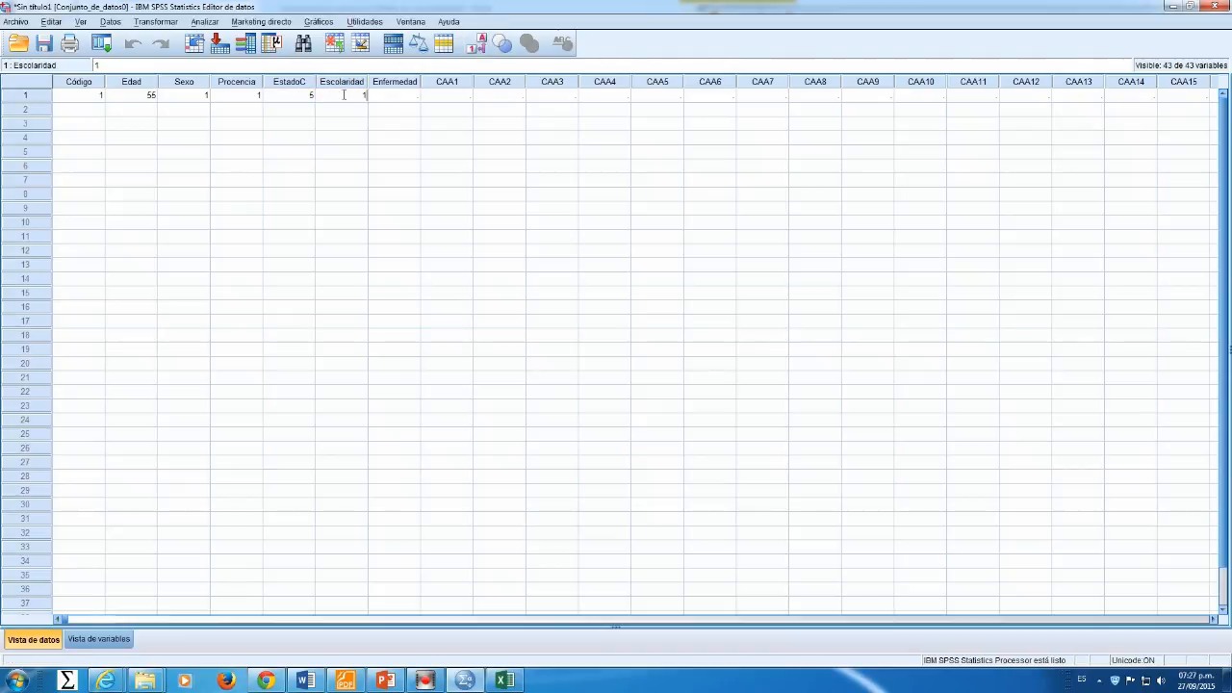
# Step: Try to enter Hepatitis as text in the first case's Enfermedad cell
pyautogui.click(398, 98)
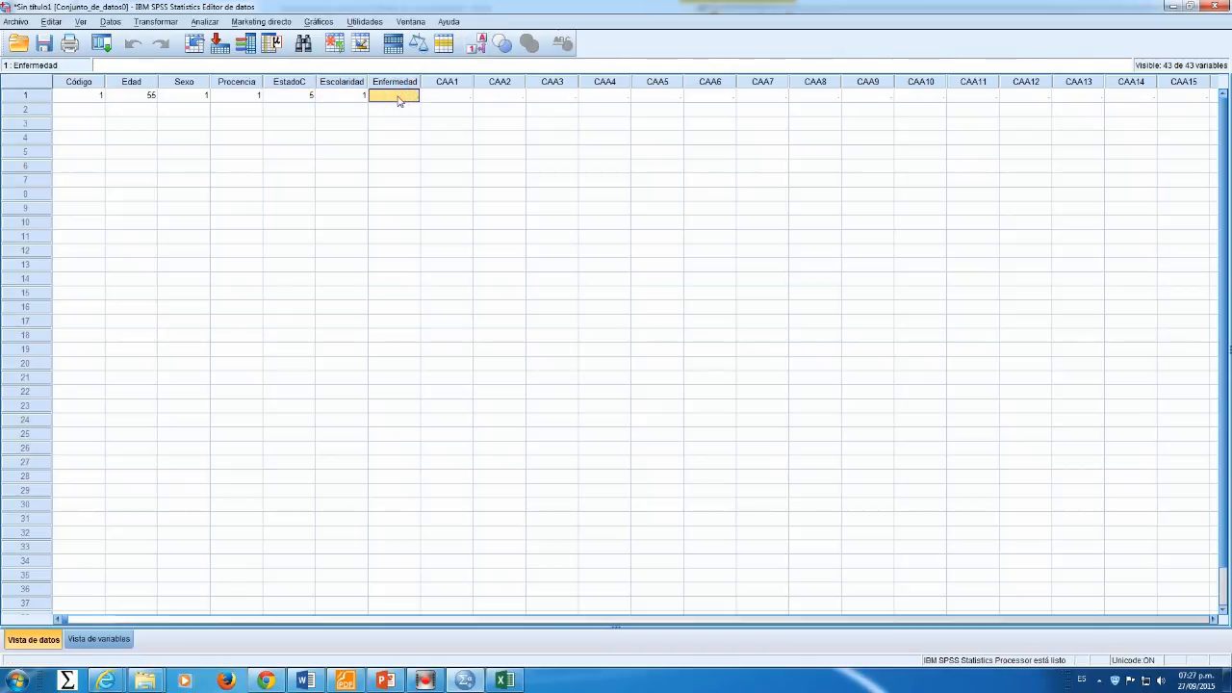
pyautogui.write('Hepastitis')
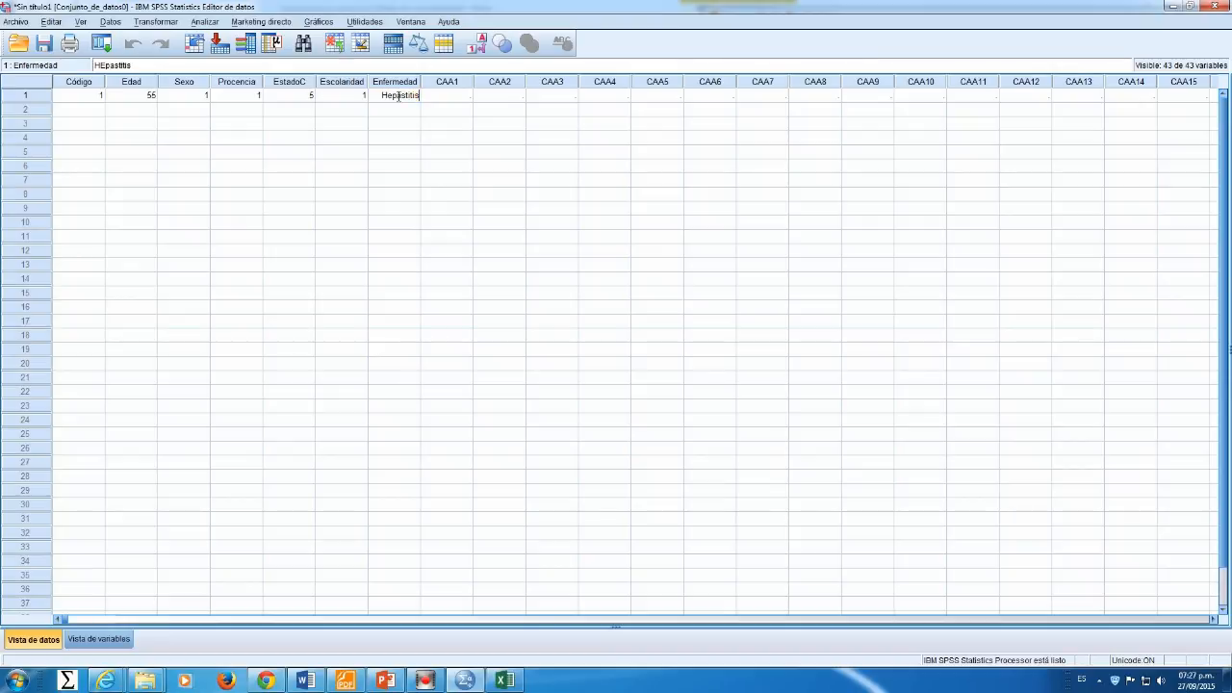
pyautogui.click(457, 98)
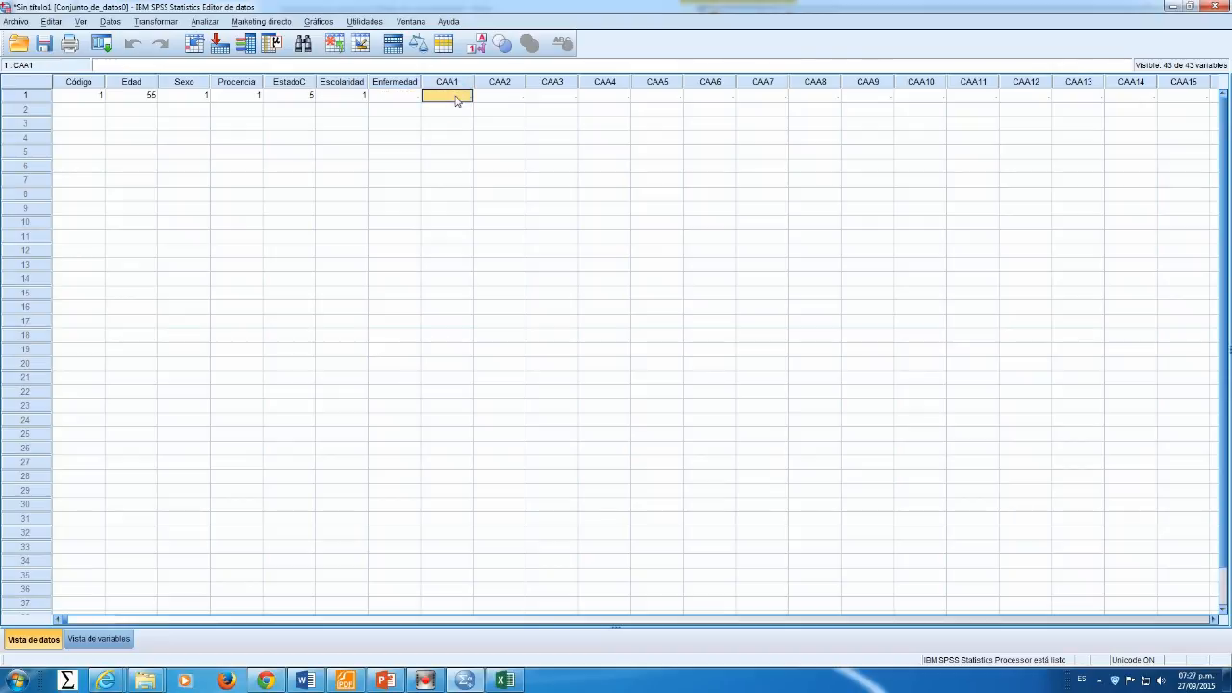
pyautogui.click(417, 102)
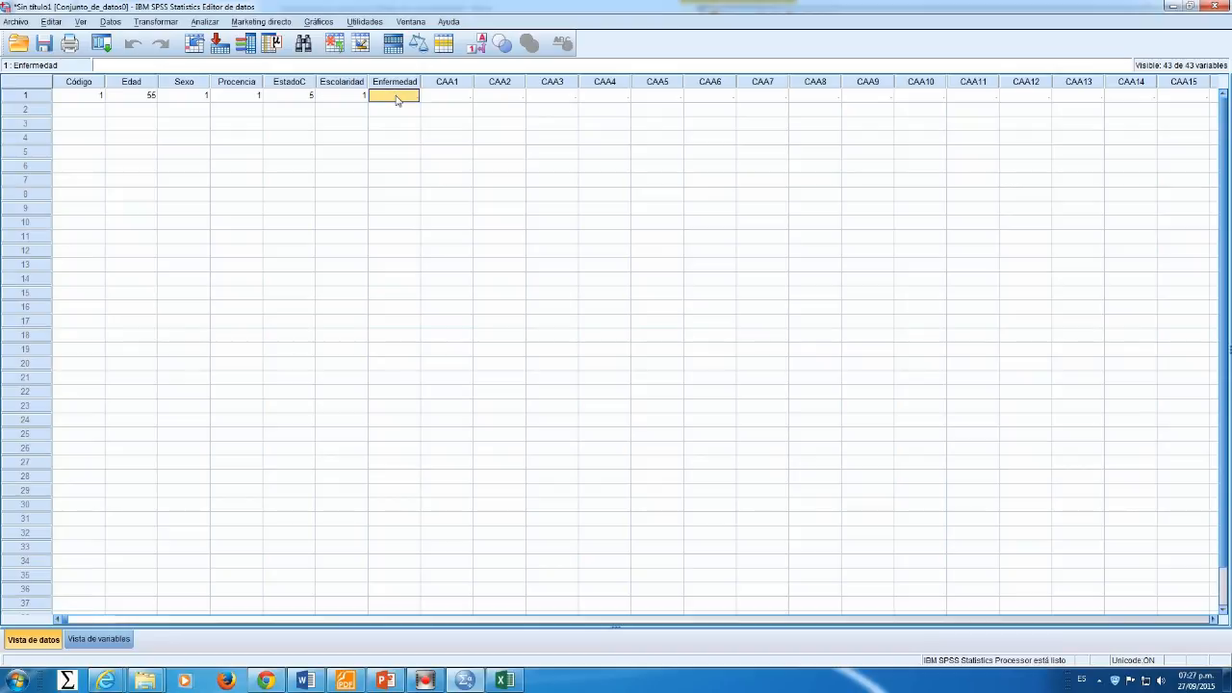
pyautogui.write('HEpastitis')
pyautogui.click(432, 96)
pyautogui.click(394, 97)
# Step: In Variable View, add the value label 1 = "Hepatitis" to the Enfermedad variable
pyautogui.click(100, 639)
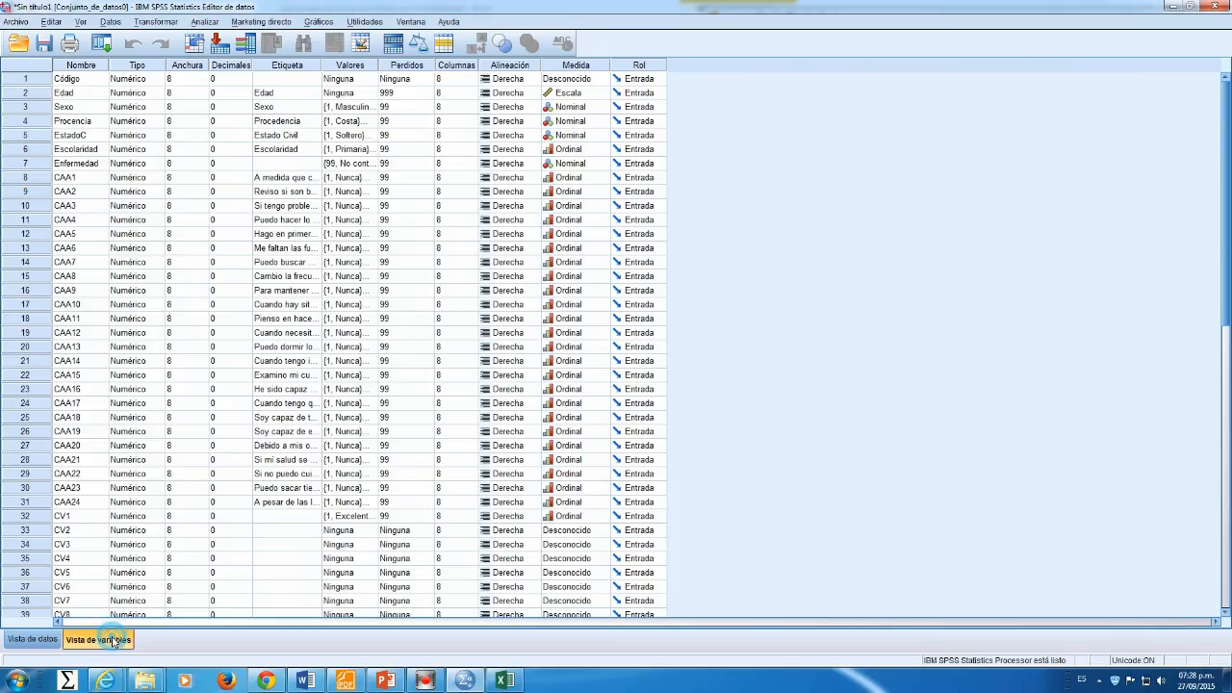
pyautogui.click(70, 166)
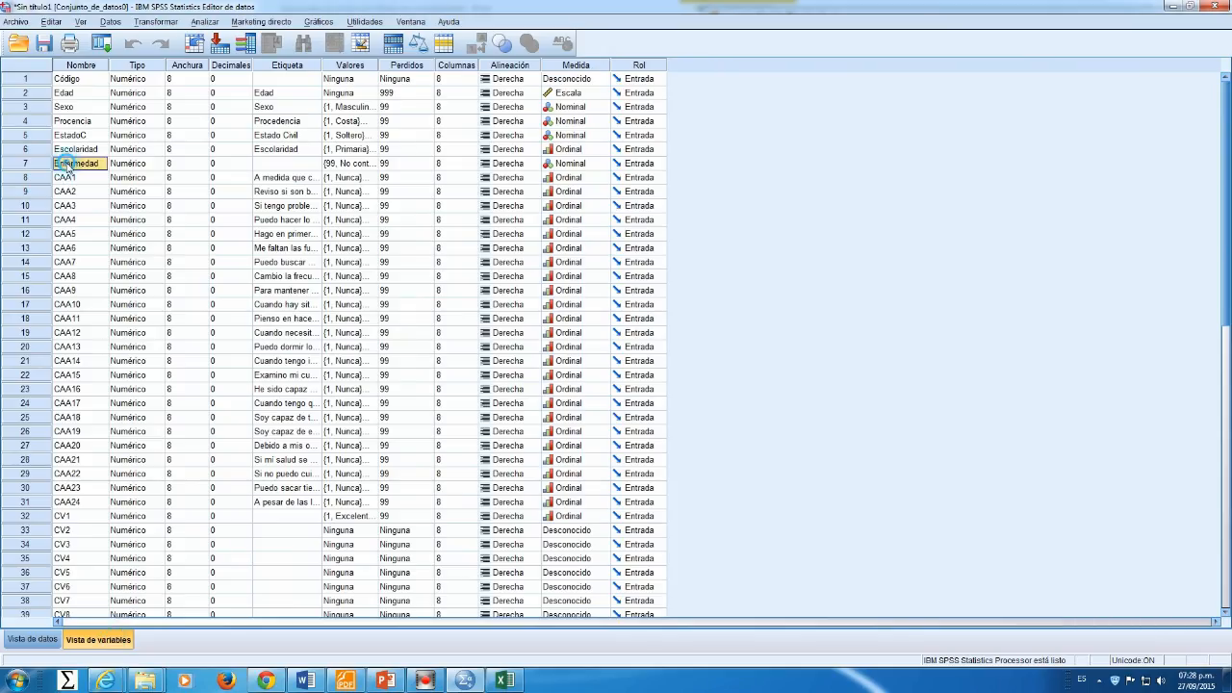
pyautogui.click(133, 166)
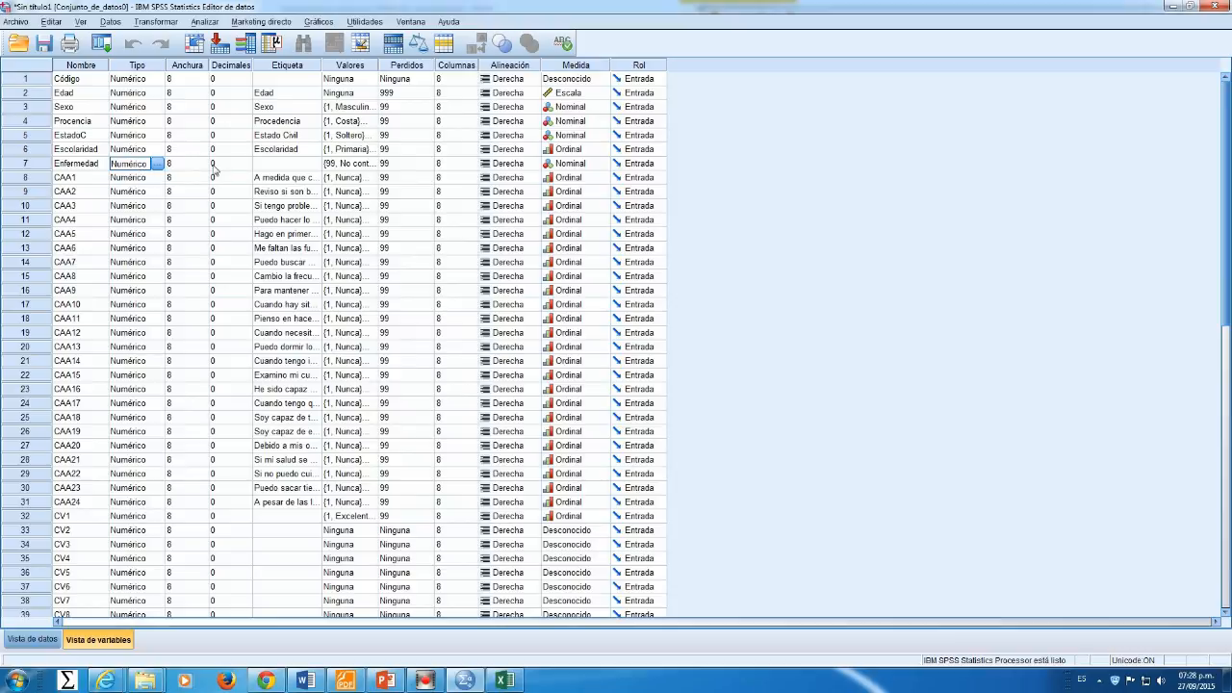
pyautogui.click(337, 166)
pyautogui.click(372, 164)
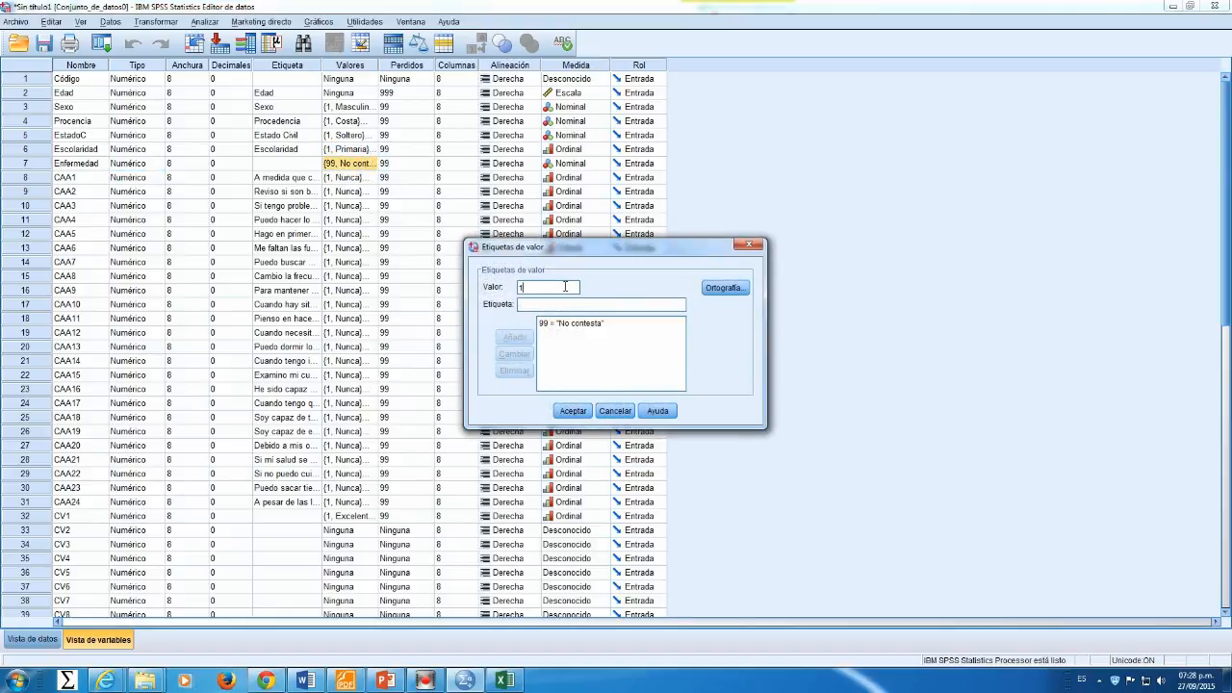
pyautogui.write('Hepatitis')
pyautogui.click(514, 337)
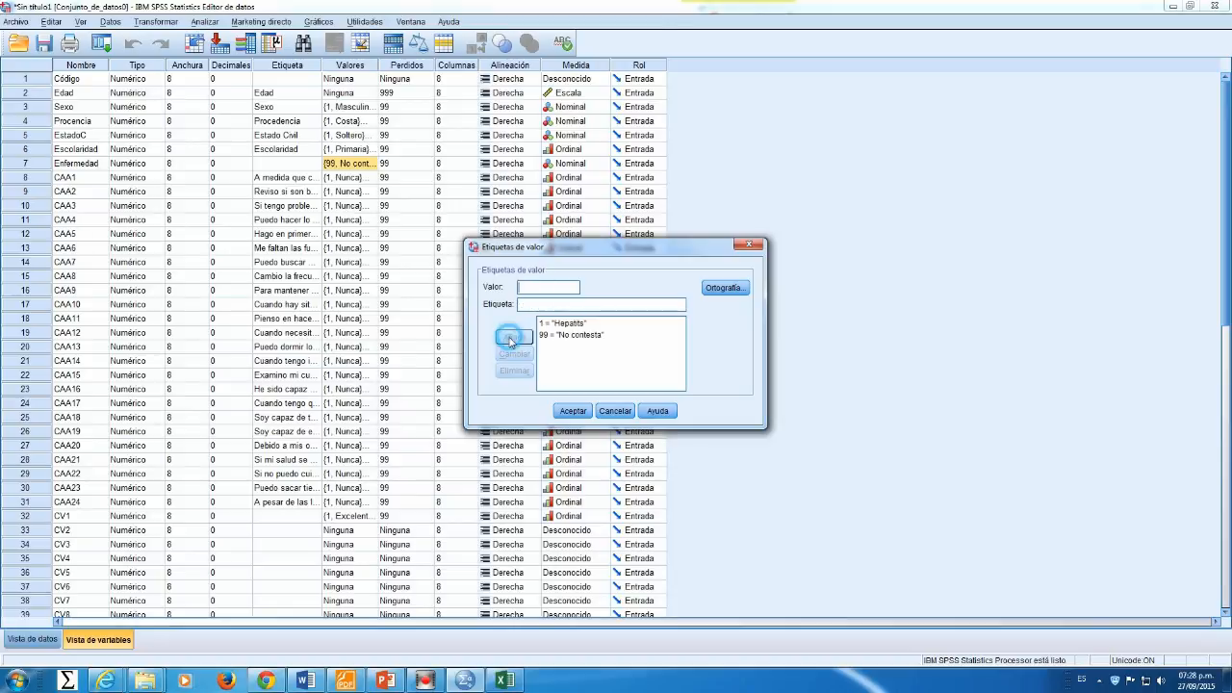
pyautogui.click(573, 411)
# Step: Back in Data View, set the first case's Enfermedad to 1 and toggle value labels on and off
pyautogui.click(56, 640)
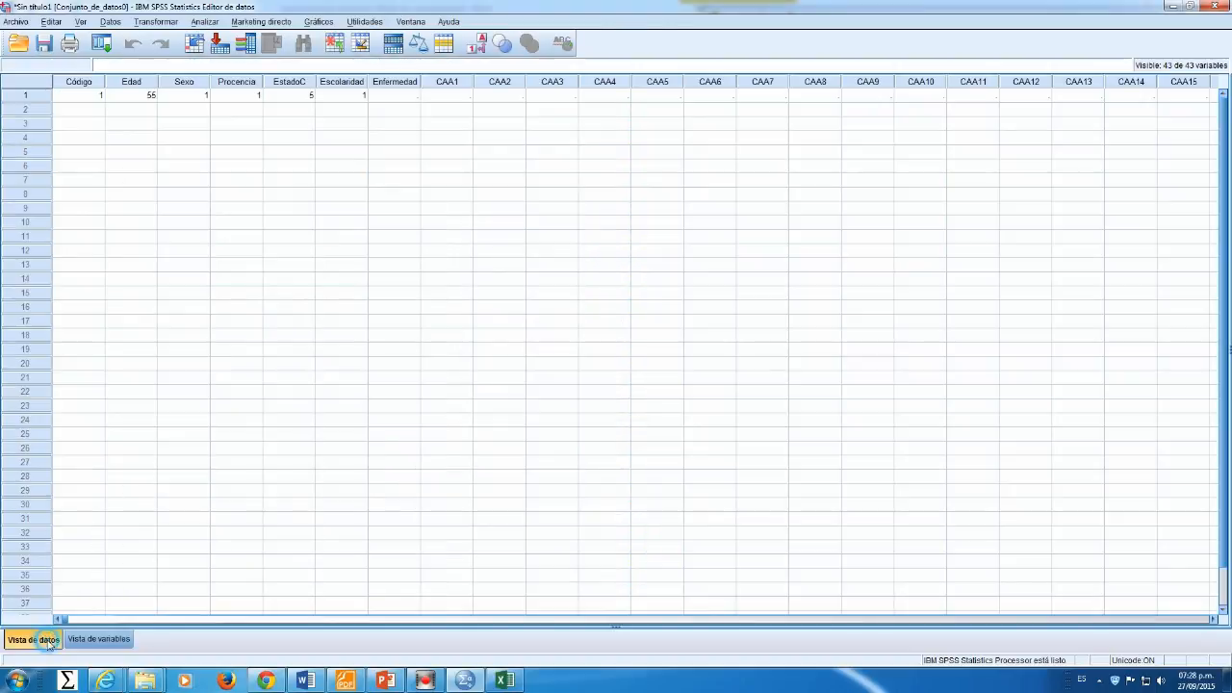
pyautogui.click(416, 98)
pyautogui.write('1')
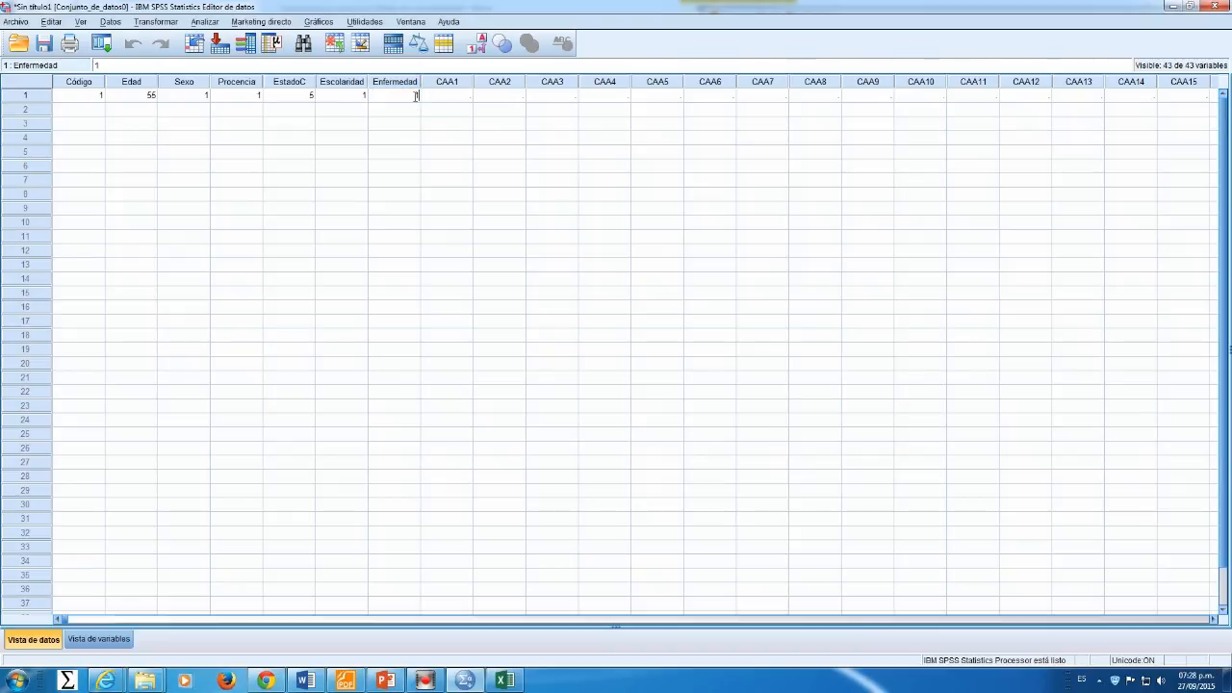
pyautogui.click(479, 48)
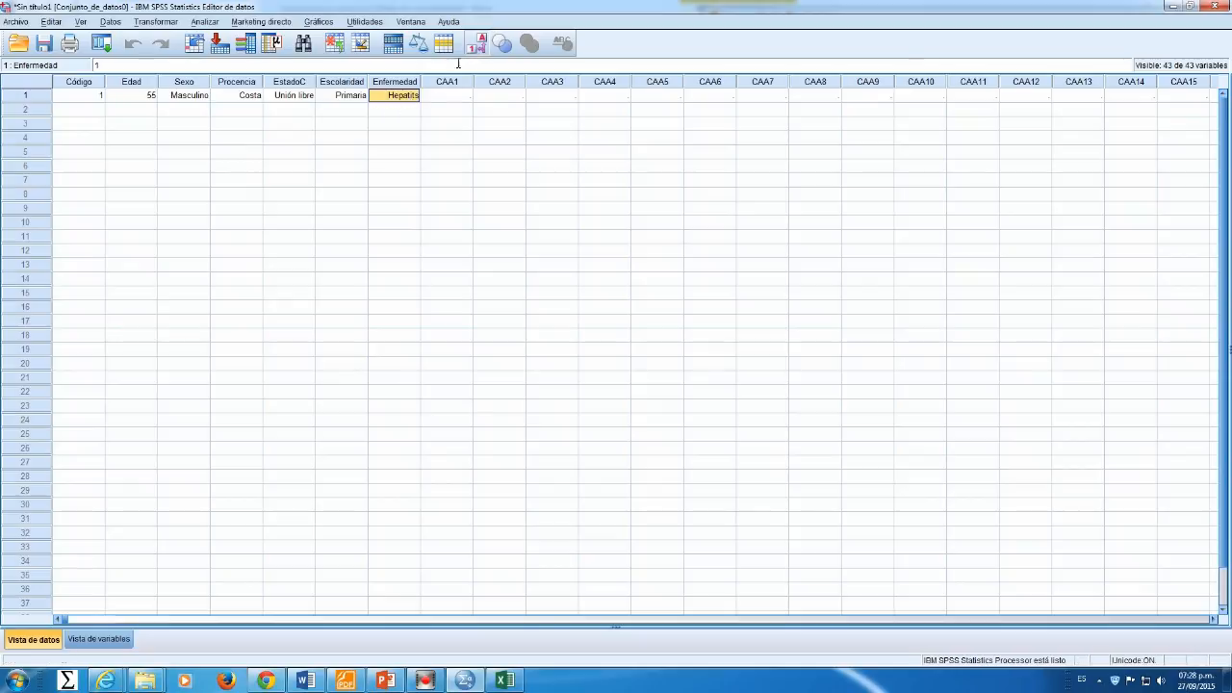
pyautogui.click(480, 48)
# Step: Enter 5 for CAA1 through CAA10 in the first case
pyautogui.click(449, 97)
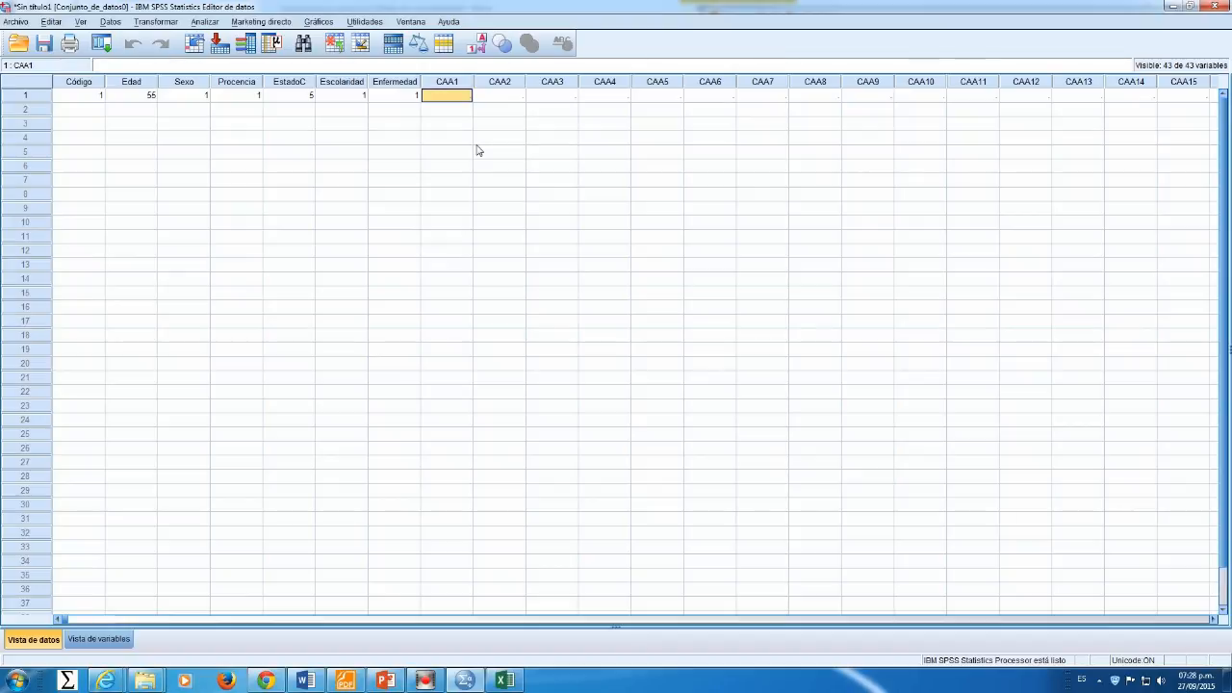
pyautogui.write('5')
pyautogui.press('Tab')
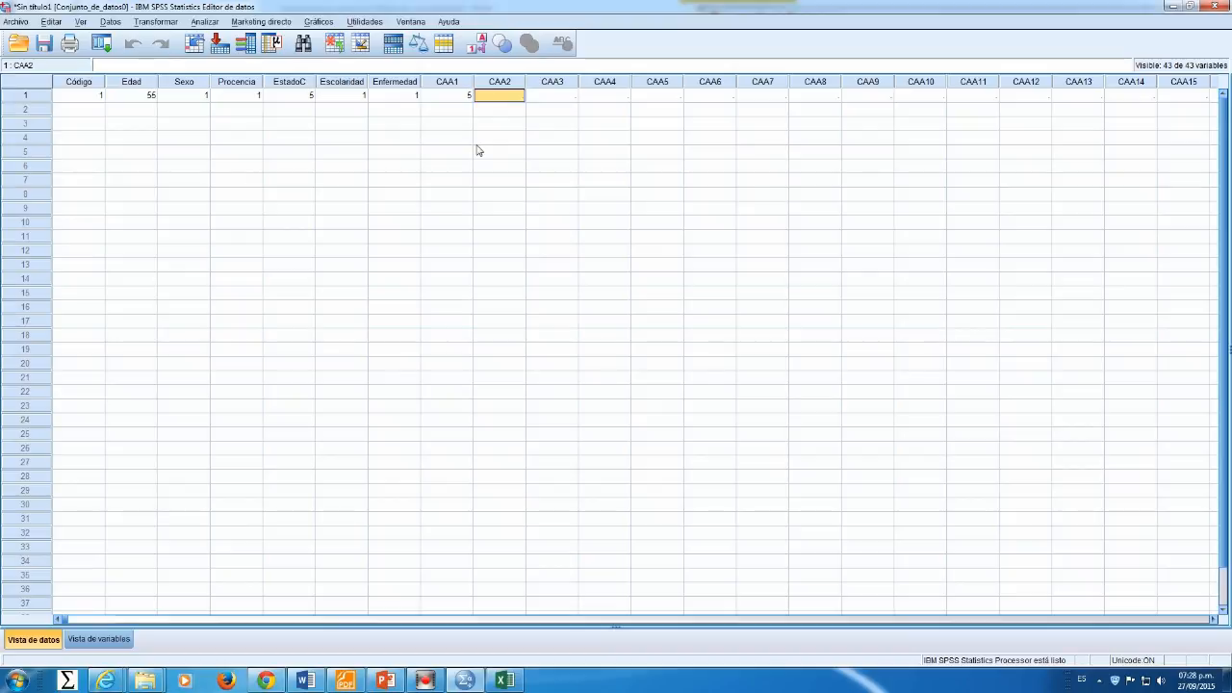
pyautogui.write('5')
pyautogui.press('Tab')
pyautogui.write('5')
pyautogui.press('Tab')
pyautogui.write('5')
pyautogui.press('Tab')
pyautogui.write('5\t5')
pyautogui.press('Tab')
pyautogui.write('5')
pyautogui.press('Tab')
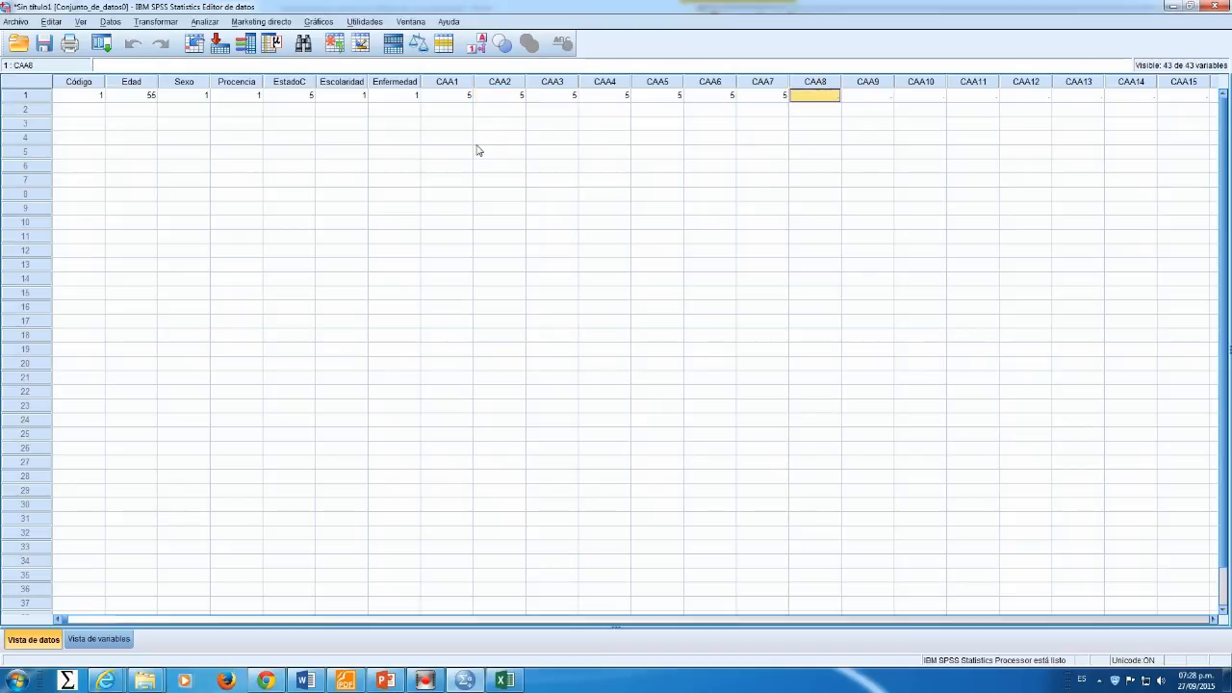
pyautogui.write('5')
pyautogui.press('Tab')
pyautogui.write('5')
pyautogui.press('Tab')
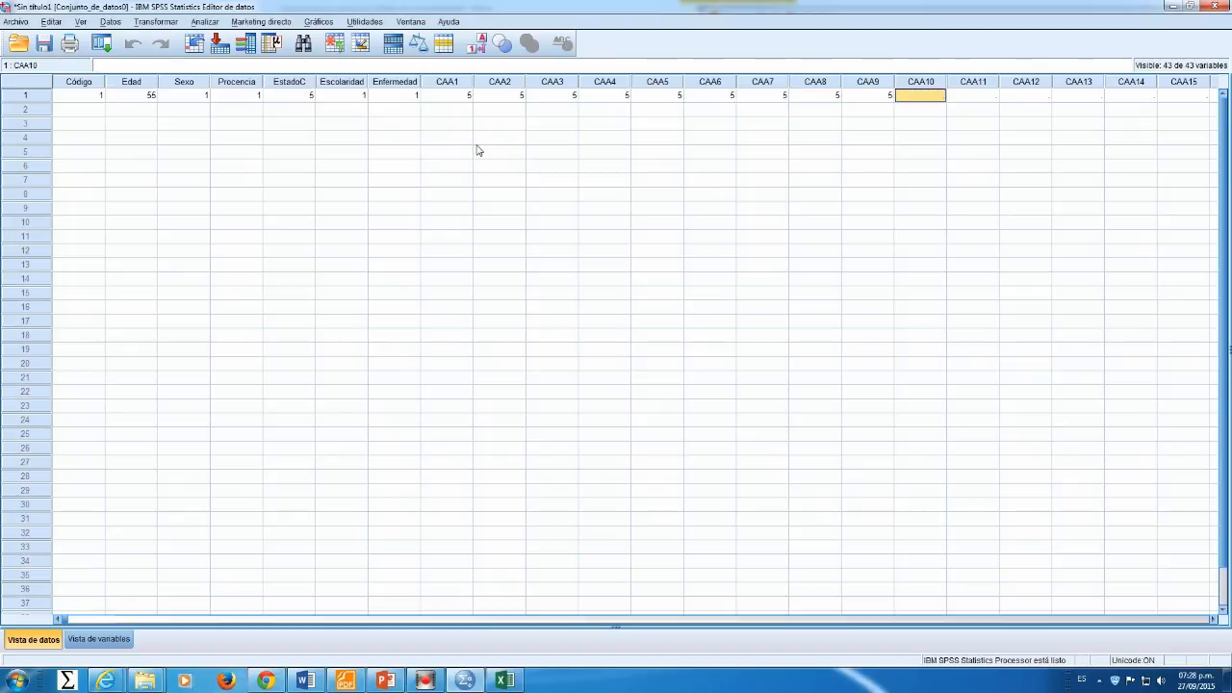
pyautogui.write('5')
pyautogui.press('Tab')
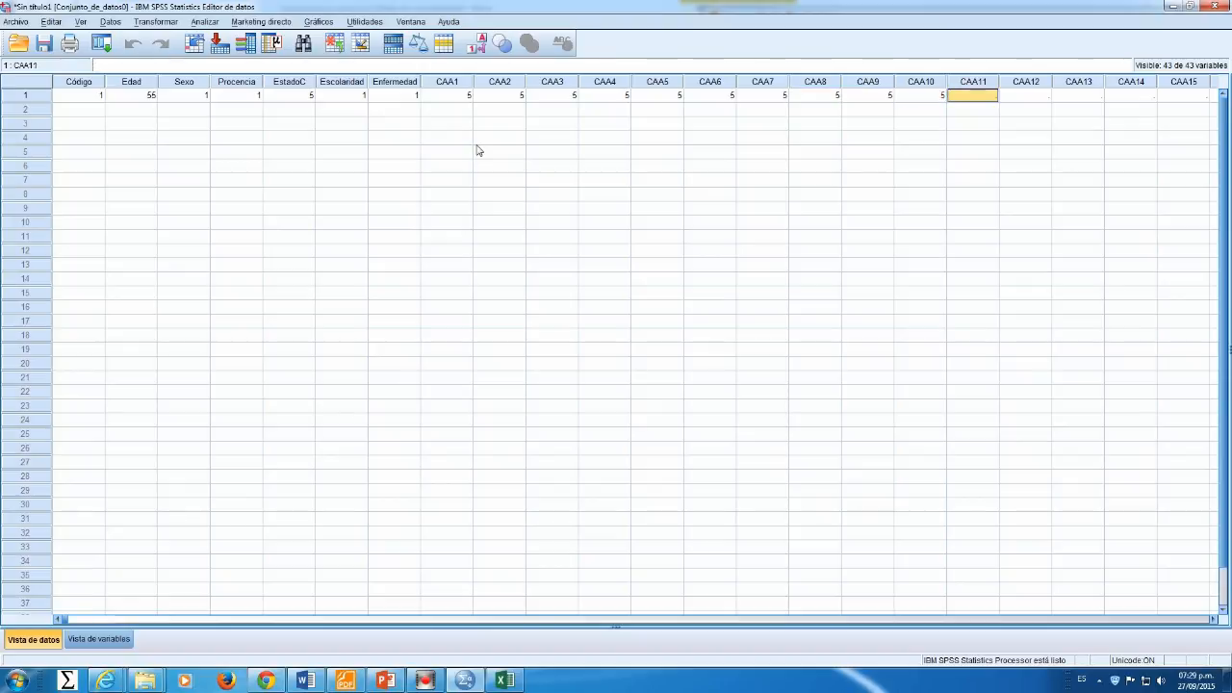
# Step: Enter CAA11 as 1 and CAA12 through CAA19 as 5 in the first case
pyautogui.write('1')
pyautogui.press('Tab')
pyautogui.write('5')
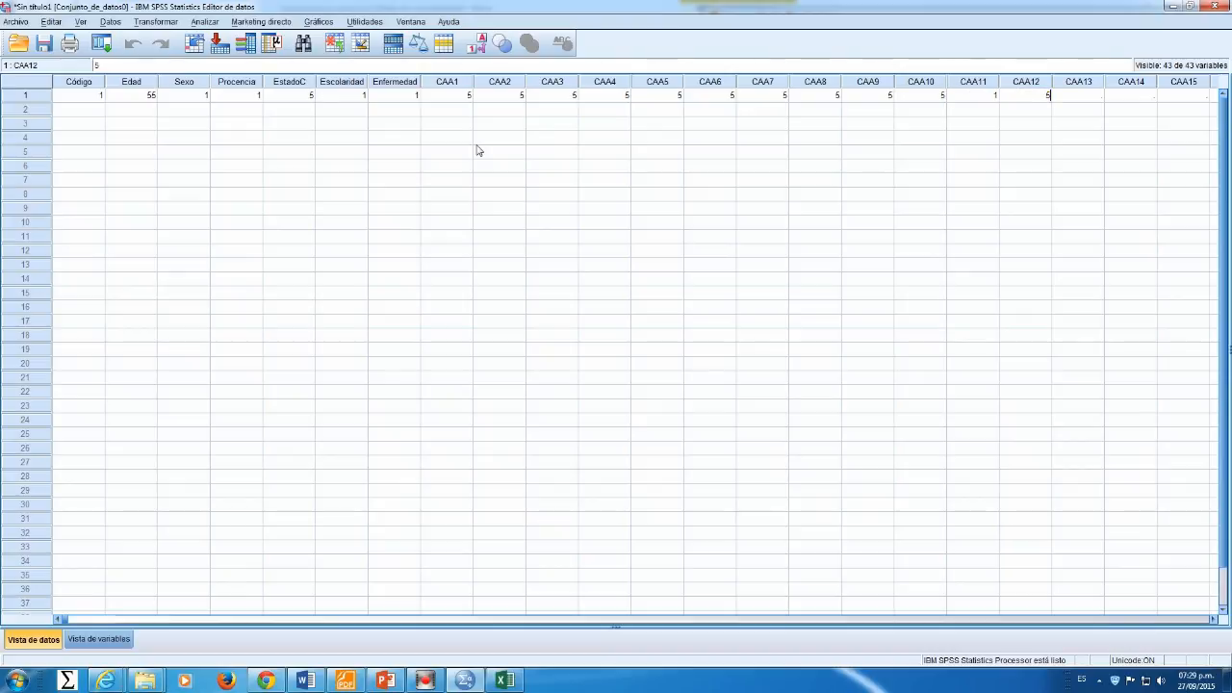
pyautogui.press('Tab')
pyautogui.write('5')
pyautogui.press('Tab')
pyautogui.write('5')
pyautogui.press('Tab')
pyautogui.write('5')
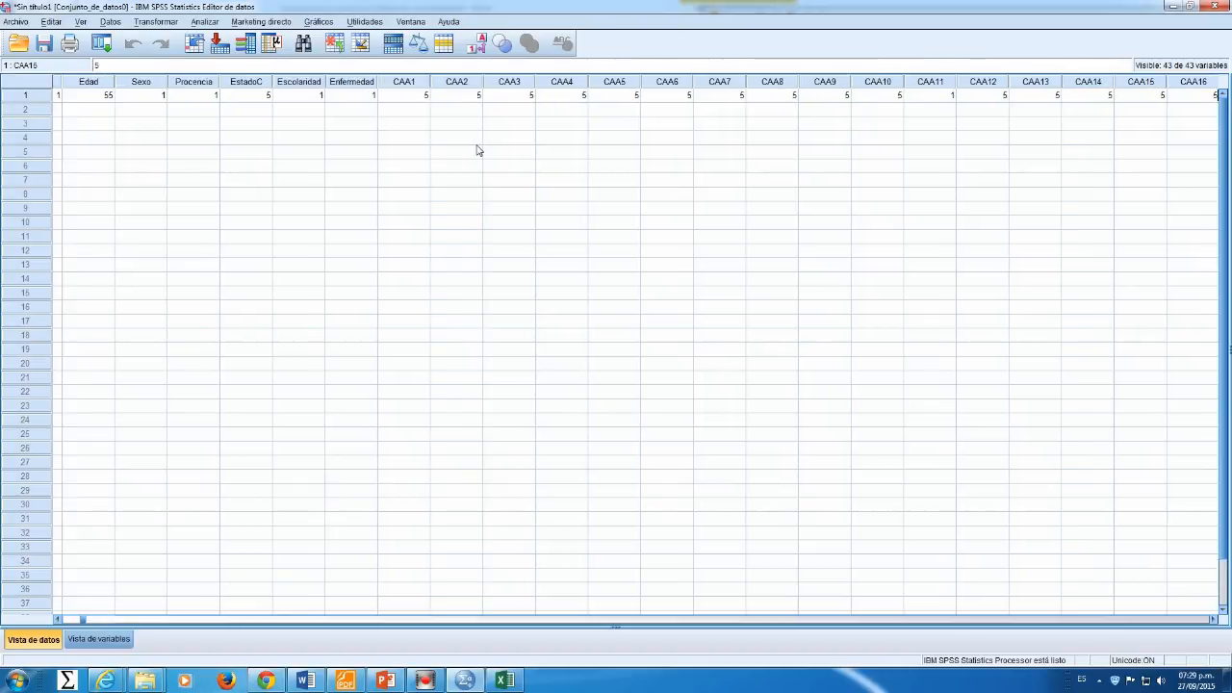
pyautogui.press('Tab')
pyautogui.write('5')
pyautogui.press('Tab')
pyautogui.write('5')
pyautogui.press('Tab')
pyautogui.write('5')
pyautogui.press('Tab')
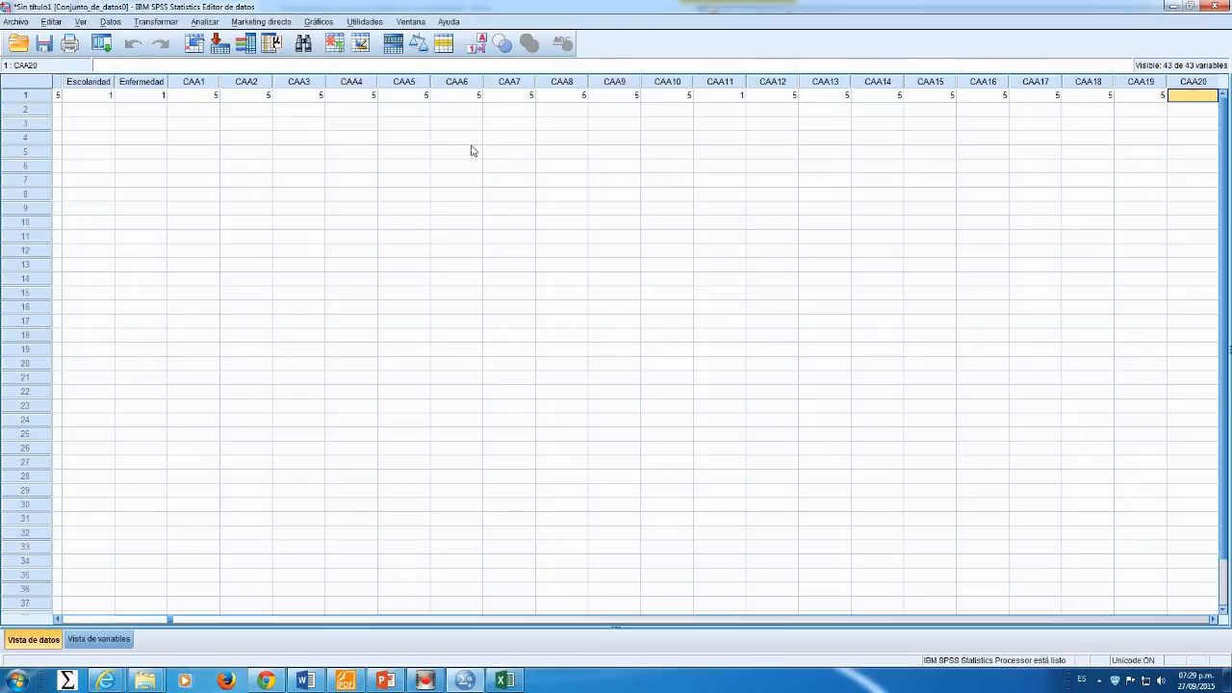
# Step: Set the first case's CAA20 to 2 using the value labels display
pyautogui.click(475, 42)
pyautogui.click(1206, 99)
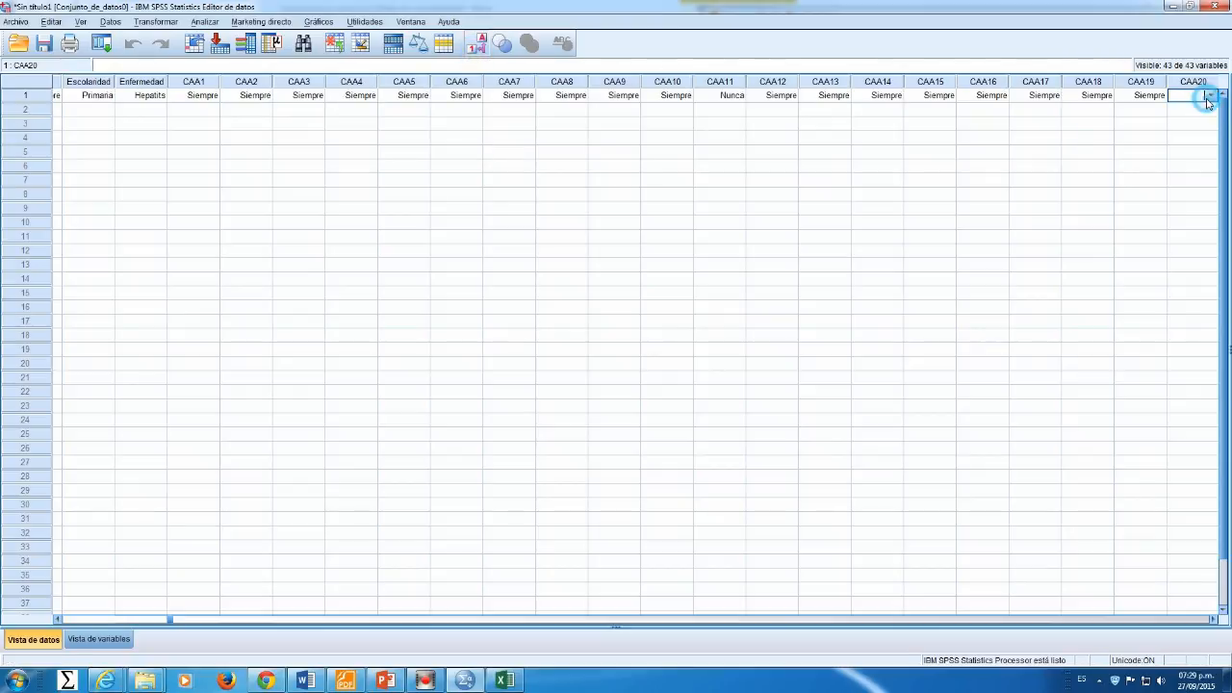
pyautogui.click(1212, 97)
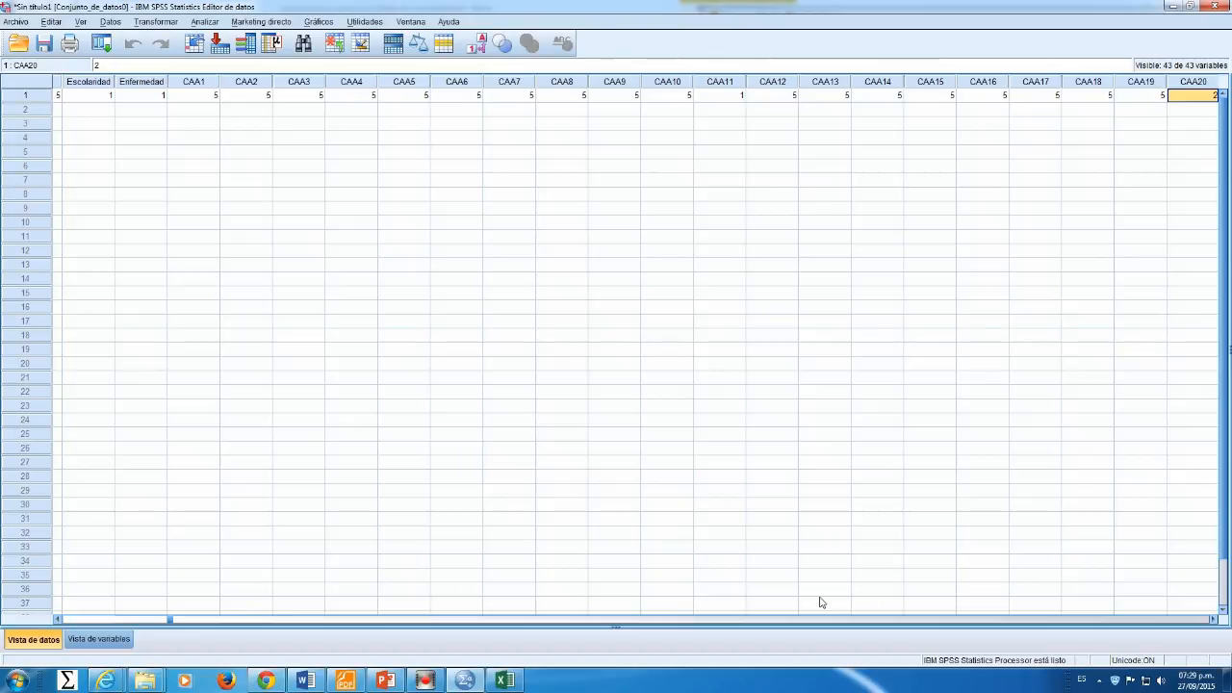
pyautogui.press('Tab')
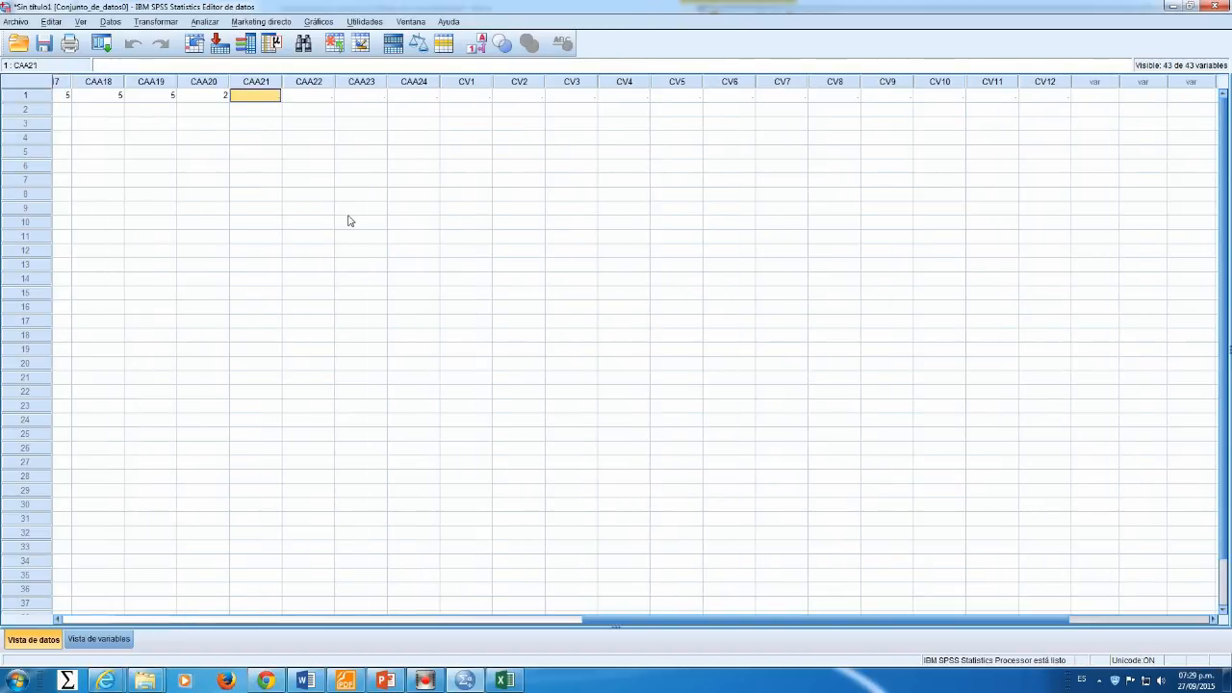
# Step: Enter CAA21 as 3 and CAA22, CAA23 and CAA24 as 5 in the first case
pyautogui.write('3')
pyautogui.press('Tab')
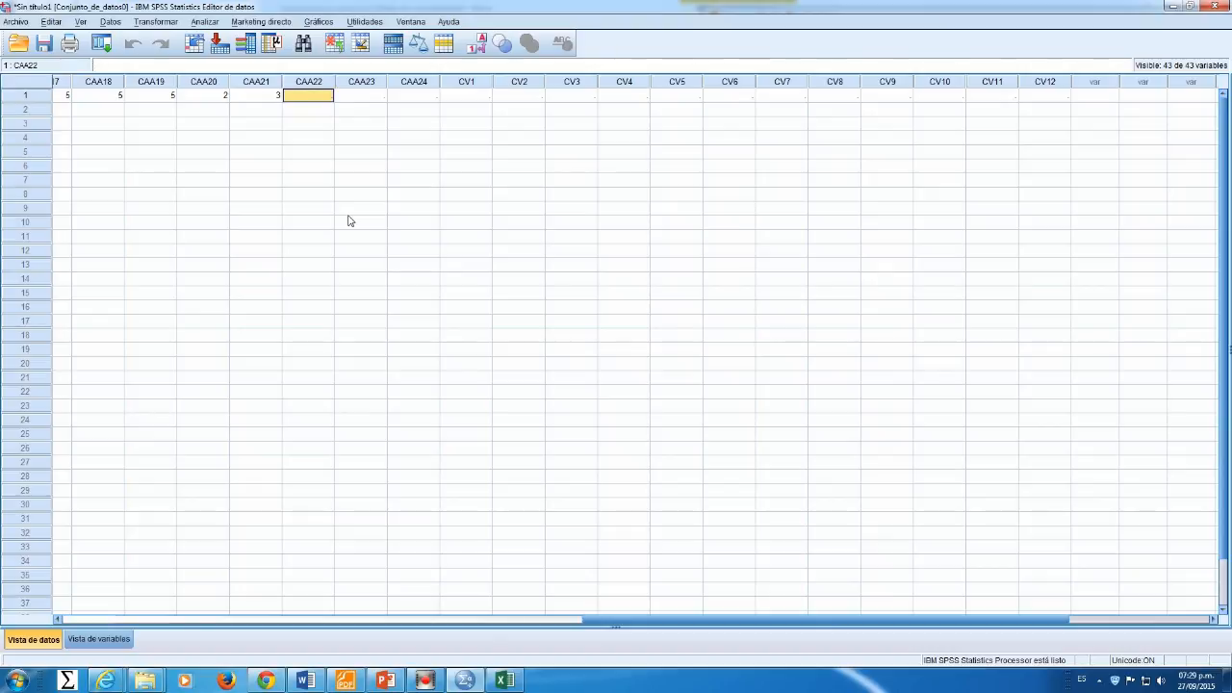
pyautogui.write('5')
pyautogui.press('Tab')
pyautogui.write('5')
pyautogui.press('Tab')
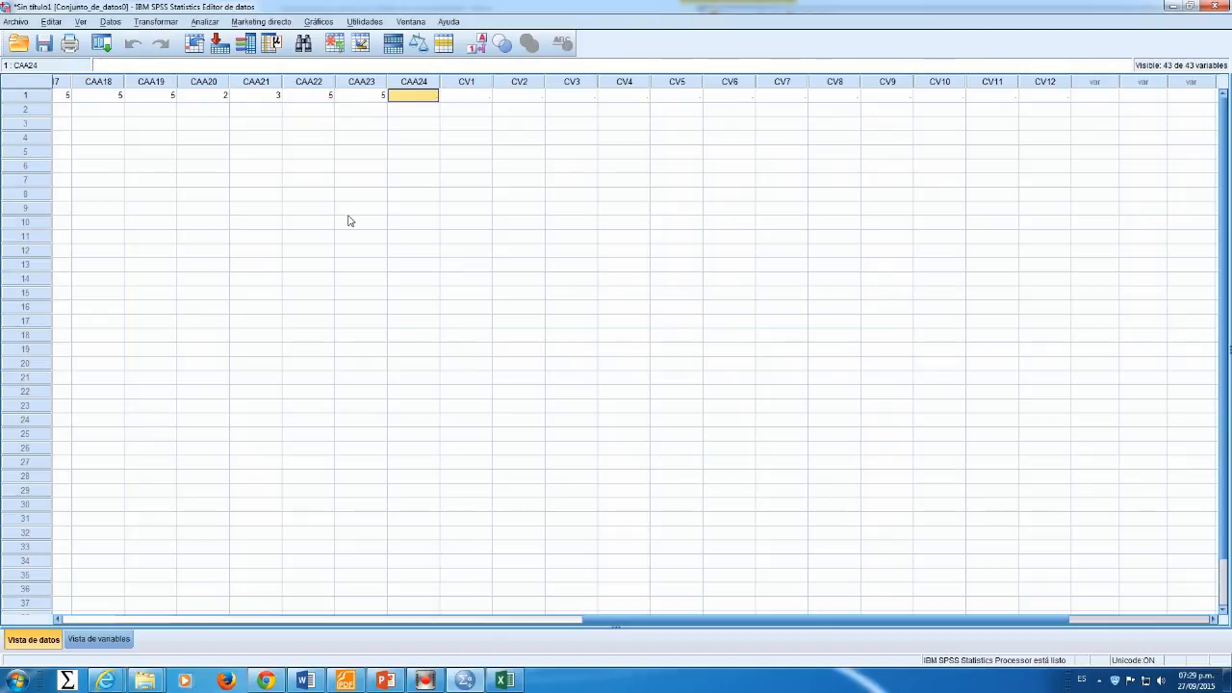
pyautogui.write('5')
pyautogui.press('Tab')
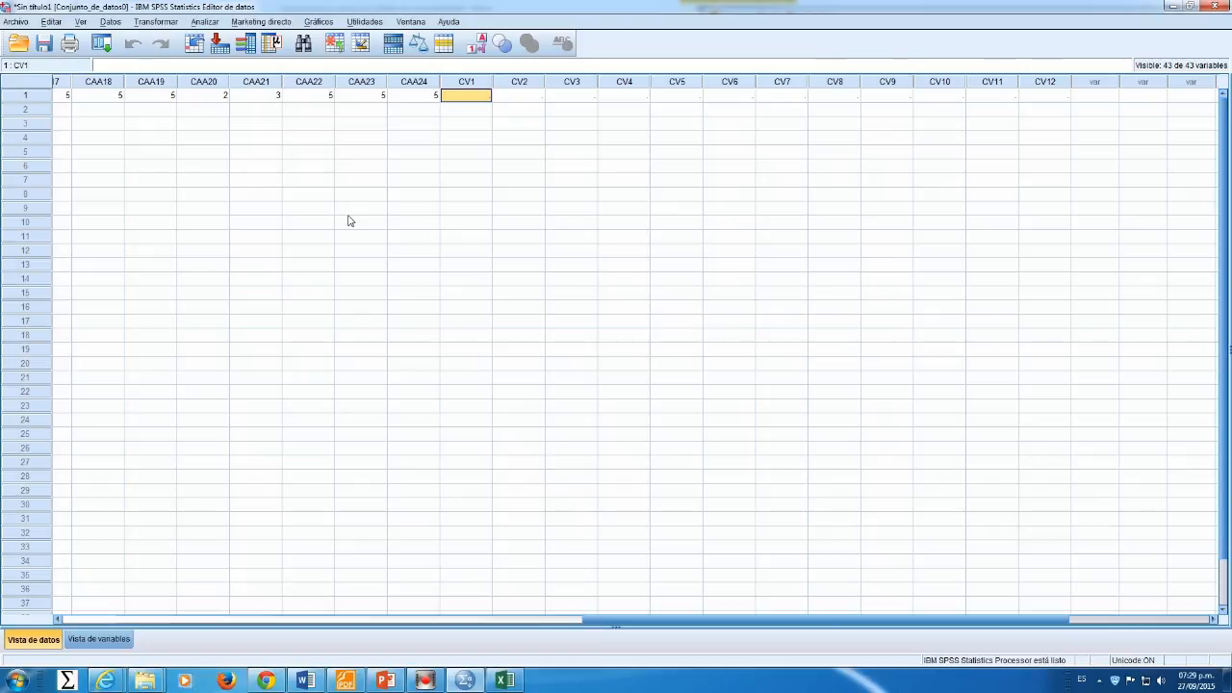
# Step: Open the questionnaire PDF and scroll to the quality of life questions
pyautogui.click(347, 679)
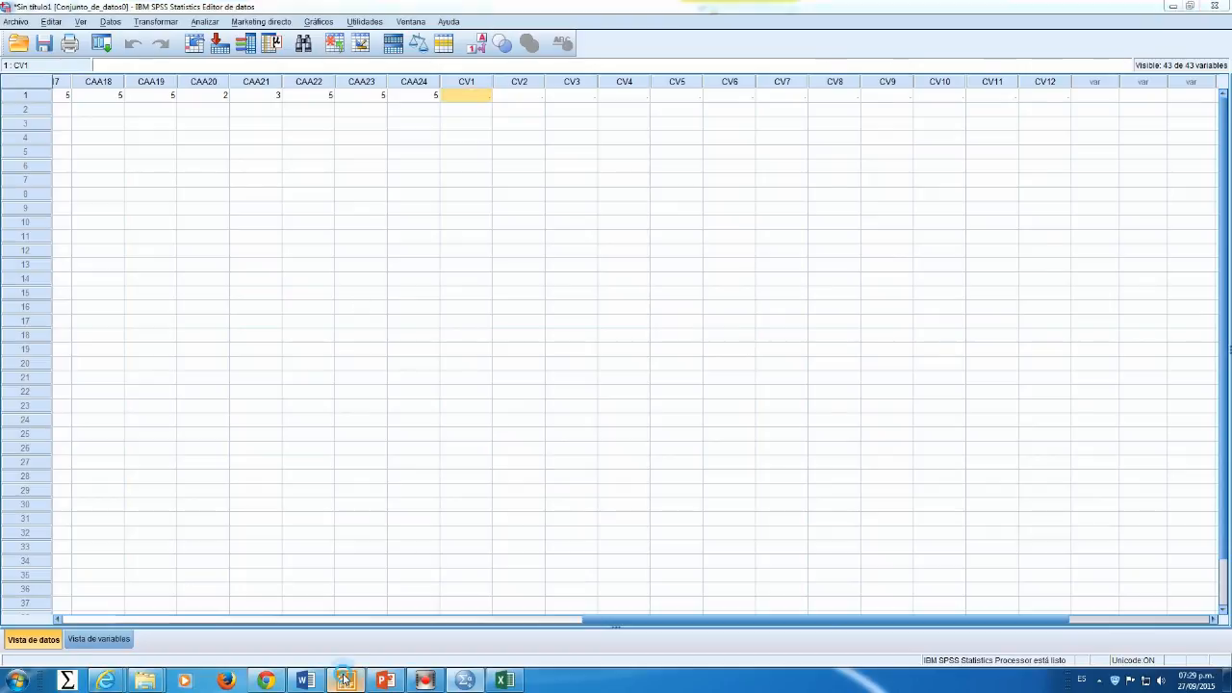
pyautogui.scroll(5, 852, 339)
pyautogui.scroll(3, 852, 339)
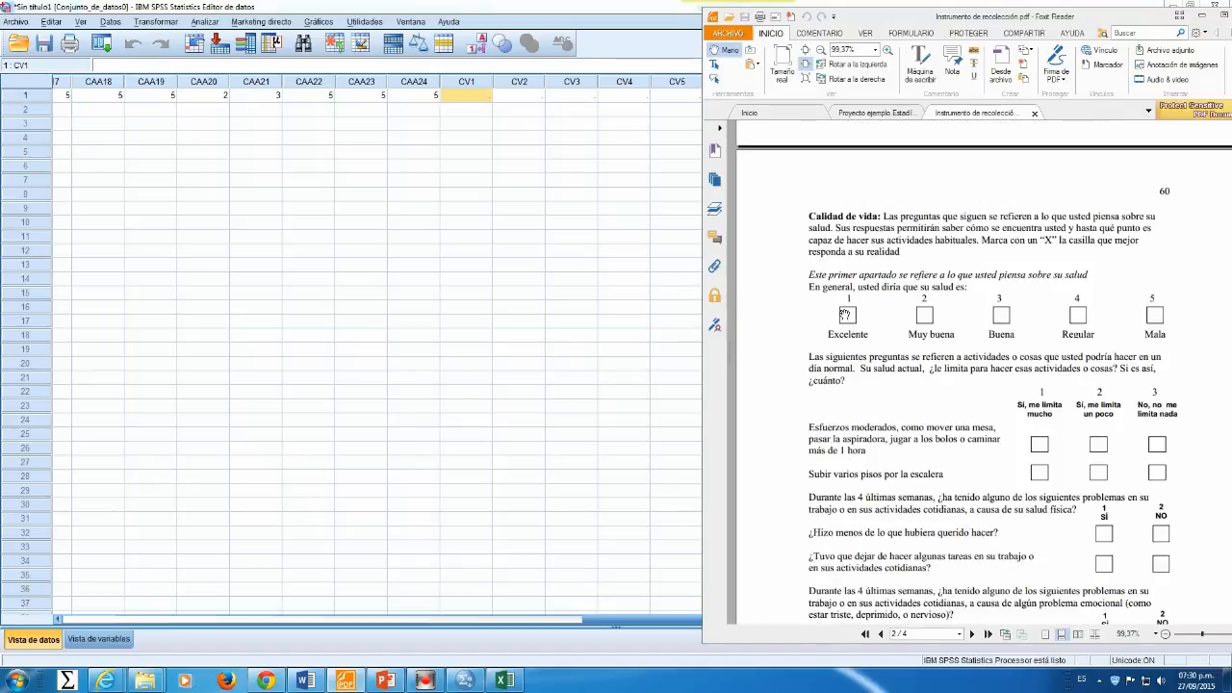
# Step: Enter the first case's CV1 as 1, CV2 as 3, CV3 as 1 and CV4 as 1
pyautogui.click(471, 95)
pyautogui.write('1')
pyautogui.press('Tab')
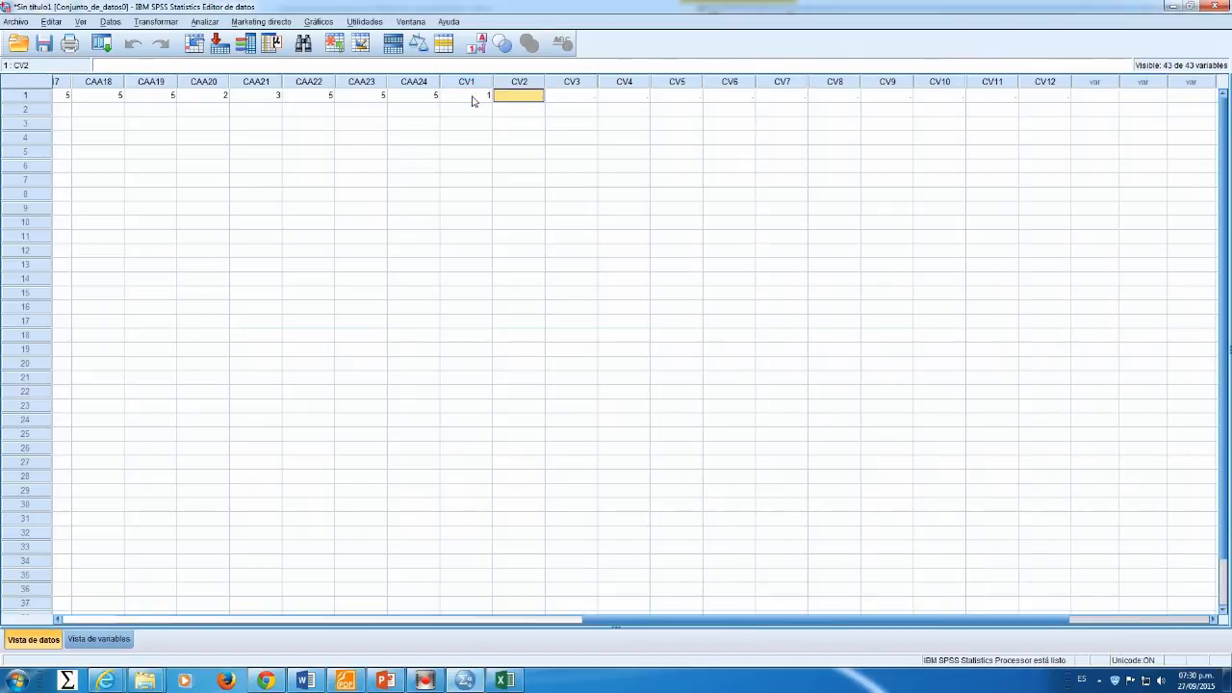
pyautogui.write('3')
pyautogui.press('Tab')
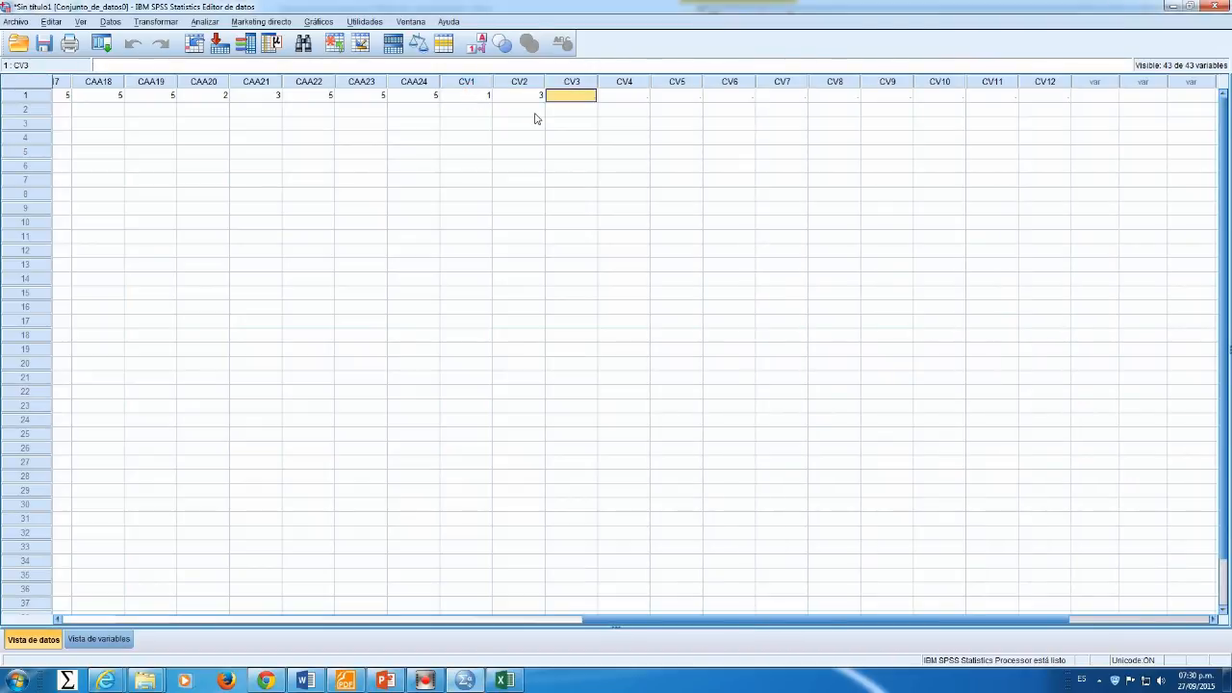
pyautogui.write('1')
pyautogui.press('Tab')
pyautogui.write('1')
pyautogui.press('Tab')
# Step: Enter CV5 as 5, CV6 and CV7 as 1, then return to the row's first cell
pyautogui.write('5')
pyautogui.press('Tab')
pyautogui.write('5')
pyautogui.press('Tab')
pyautogui.write('5')
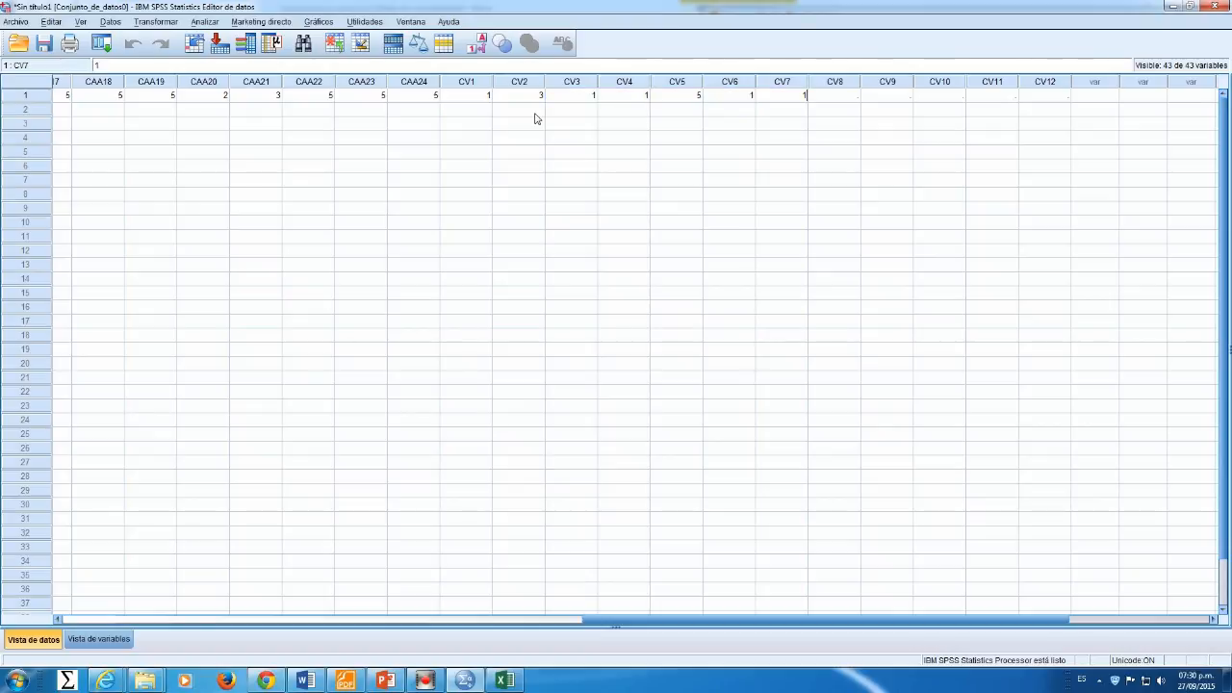
pyautogui.press('Tab')
pyautogui.press('Home')
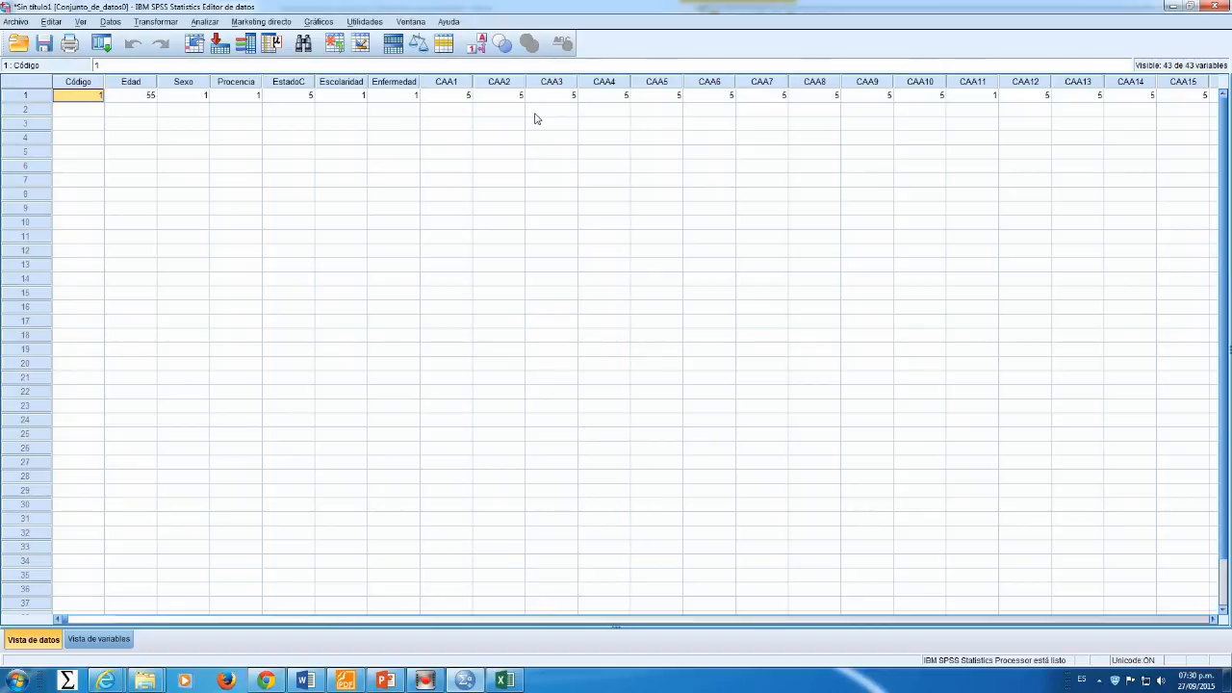
pyautogui.press('Return')
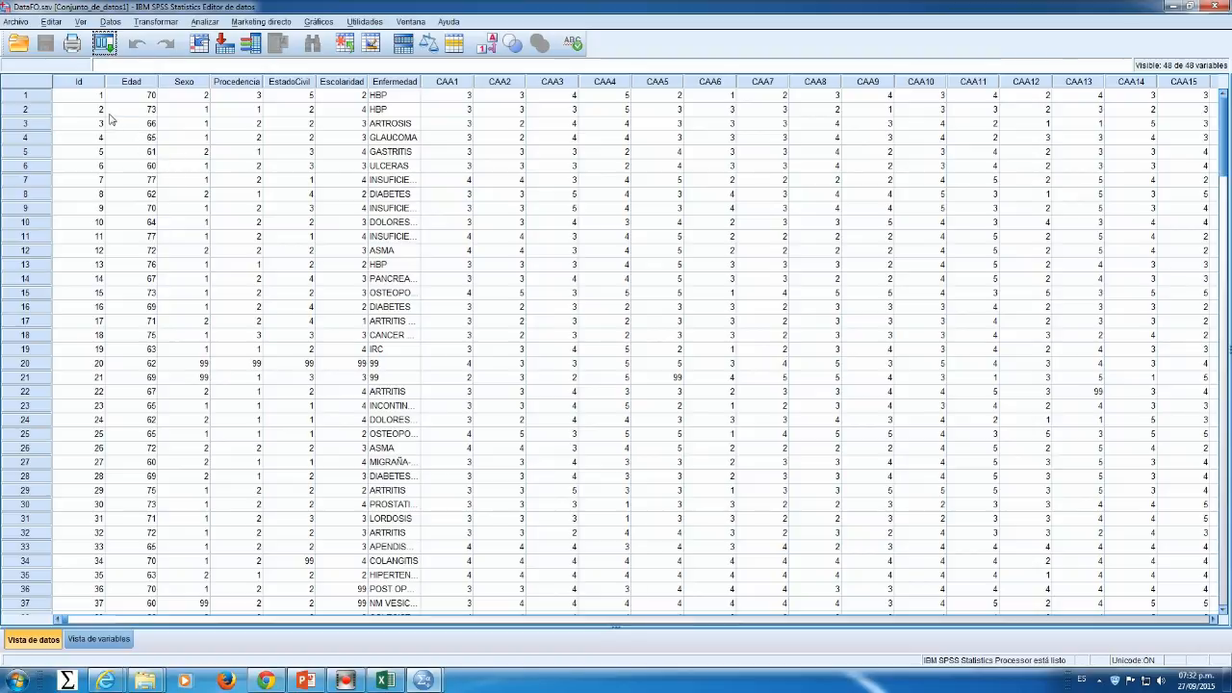
# Step: Step through the first case's cells in the completed DataFO dataset
pyautogui.click(94, 97)
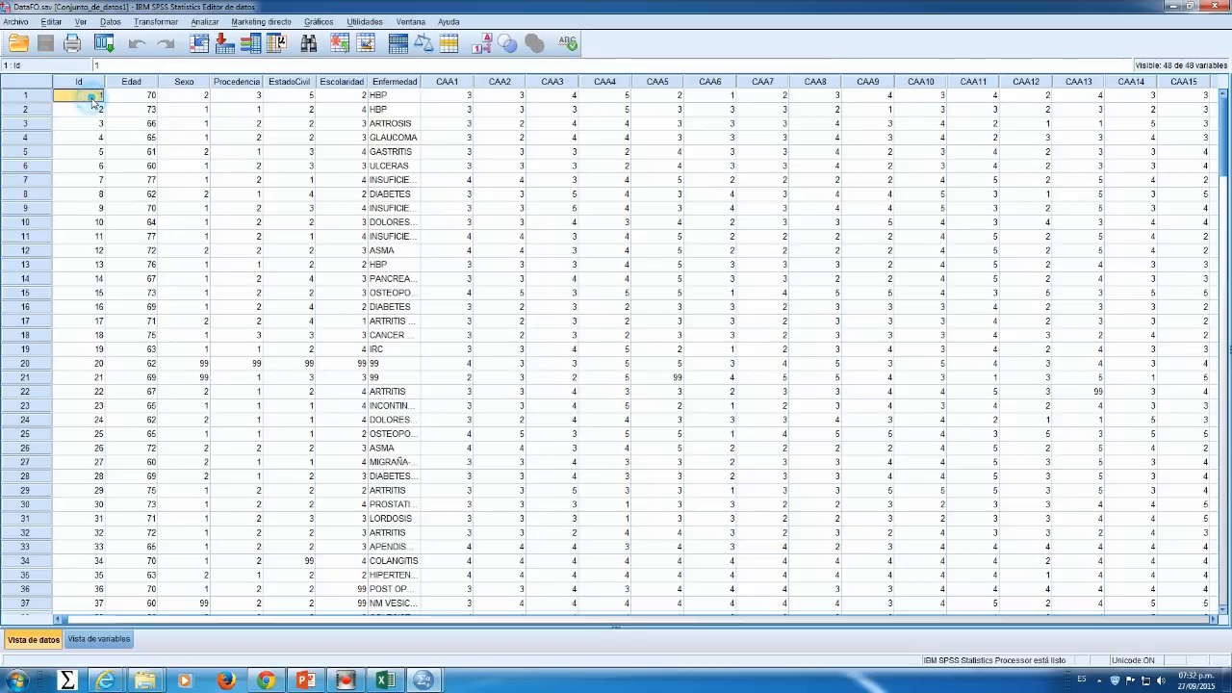
pyautogui.press('Tab')
pyautogui.press('Tab')
pyautogui.press('Tab')
pyautogui.press('Tab')
pyautogui.press('Tab')
pyautogui.press('Tab')
pyautogui.press('Tab')
pyautogui.press('Tab')
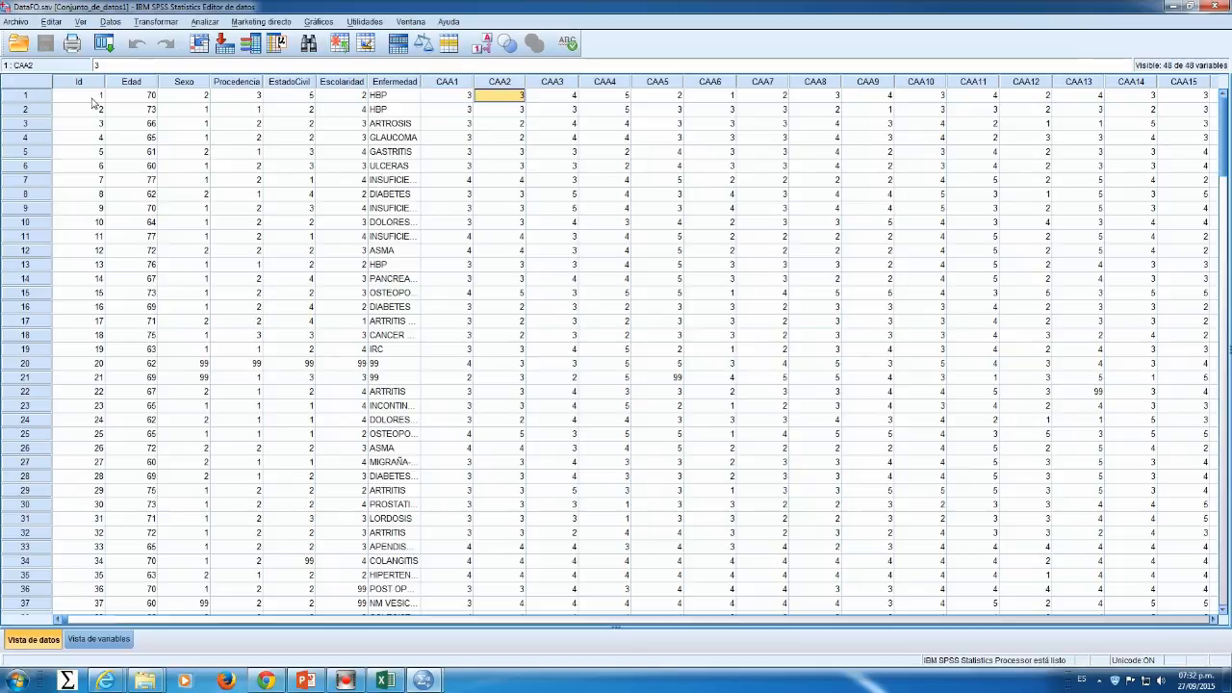
# Step: Move along the first case's row through all CAA and CV variables, returning to the Id cell
pyautogui.press('Tab')
pyautogui.press('Tab')
pyautogui.press('Tab')
pyautogui.press('Tab')
pyautogui.press('Tab')
pyautogui.press('Tab')
pyautogui.press('Tab')
pyautogui.press('Tab')
pyautogui.press('Tab')
pyautogui.press('Tab')
pyautogui.press('Tab')
pyautogui.press('Tab')
pyautogui.press('Tab')
pyautogui.press('Tab')
pyautogui.press('Tab')
pyautogui.press('Tab')
pyautogui.press('Tab')
pyautogui.press('Tab')
pyautogui.press('Tab')
pyautogui.press('Tab')
pyautogui.press('Tab')
pyautogui.press('Tab')
pyautogui.press('Tab')
pyautogui.press('Tab')
pyautogui.press('Tab')
pyautogui.press('Tab')
pyautogui.press('Tab')
pyautogui.press('Tab')
pyautogui.press('Tab')
pyautogui.press('Tab')
pyautogui.press('Tab')
pyautogui.press('Tab')
pyautogui.press('Tab')
pyautogui.press('Tab')
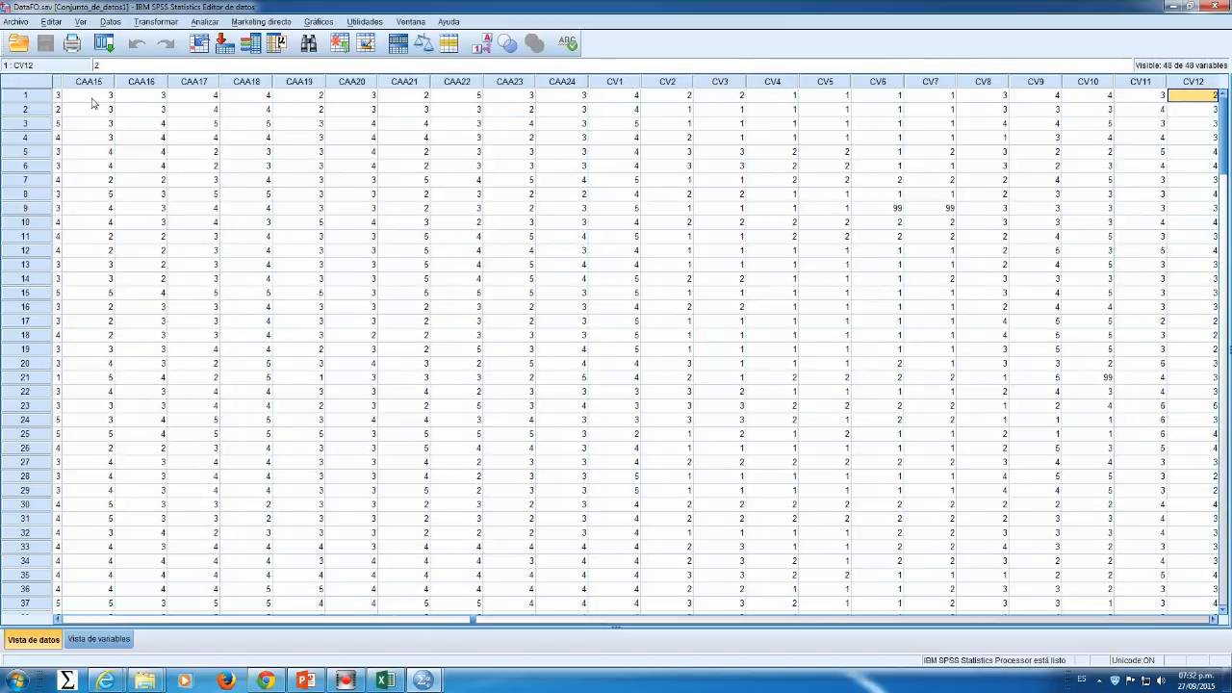
pyautogui.press('Tab')
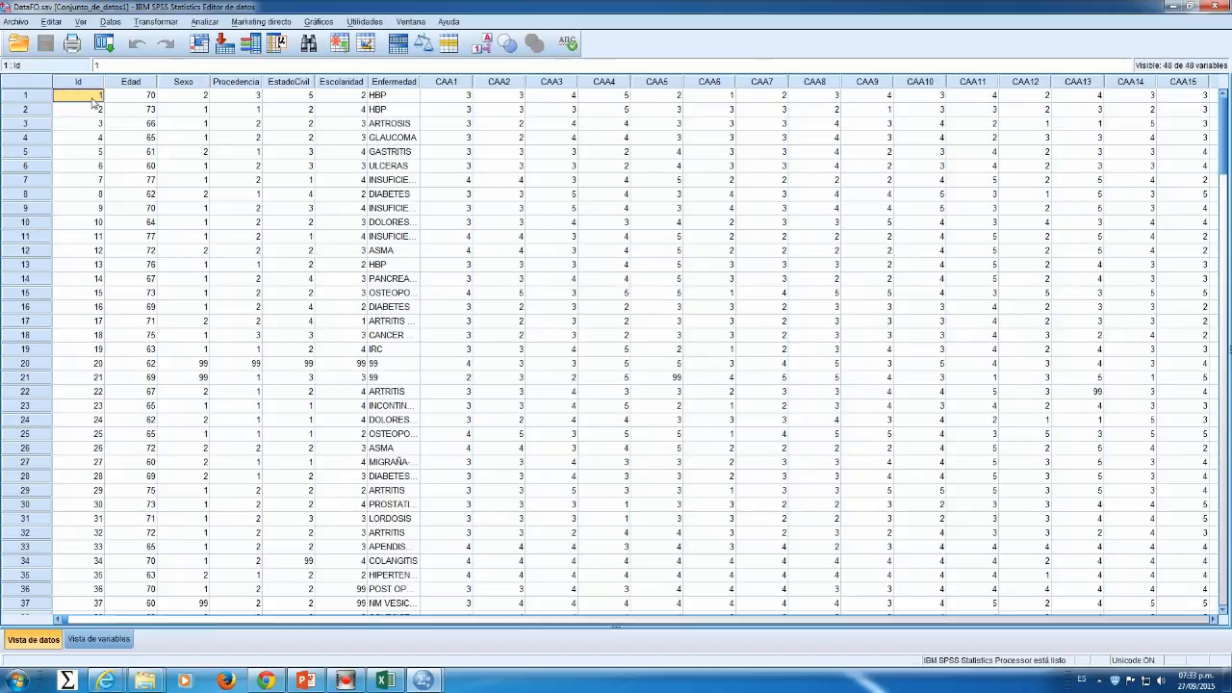
# Step: Move between cells in different rows and columns to inspect individual case values
pyautogui.press('Down')
pyautogui.press('Down')
pyautogui.press('Down')
pyautogui.press('Down')
pyautogui.press('Down')
pyautogui.press('Down')
pyautogui.press('Down')
pyautogui.press('Down')
pyautogui.press('Down')
pyautogui.press('Down')
pyautogui.press('Down')
pyautogui.press('Right')
pyautogui.press('Right')
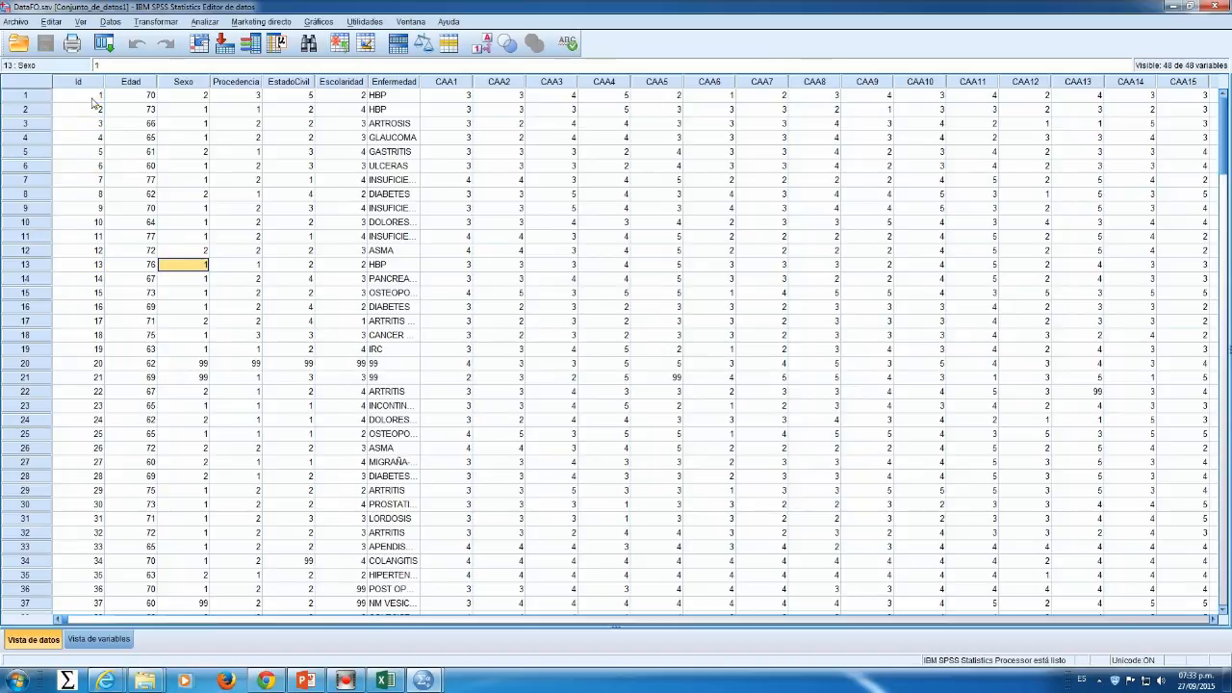
pyautogui.press('Right')
pyautogui.press('Right')
pyautogui.press('Right')
pyautogui.press('Right')
pyautogui.press('Right')
pyautogui.press('Right')
pyautogui.press('Right')
pyautogui.press('Right')
pyautogui.press('Right')
pyautogui.press('Right')
pyautogui.press('Right')
pyautogui.press('Down')
pyautogui.press('Down')
pyautogui.press('Down')
pyautogui.press('Down')
pyautogui.press('Down')
pyautogui.press('Down')
pyautogui.press('Down')
pyautogui.press('Down')
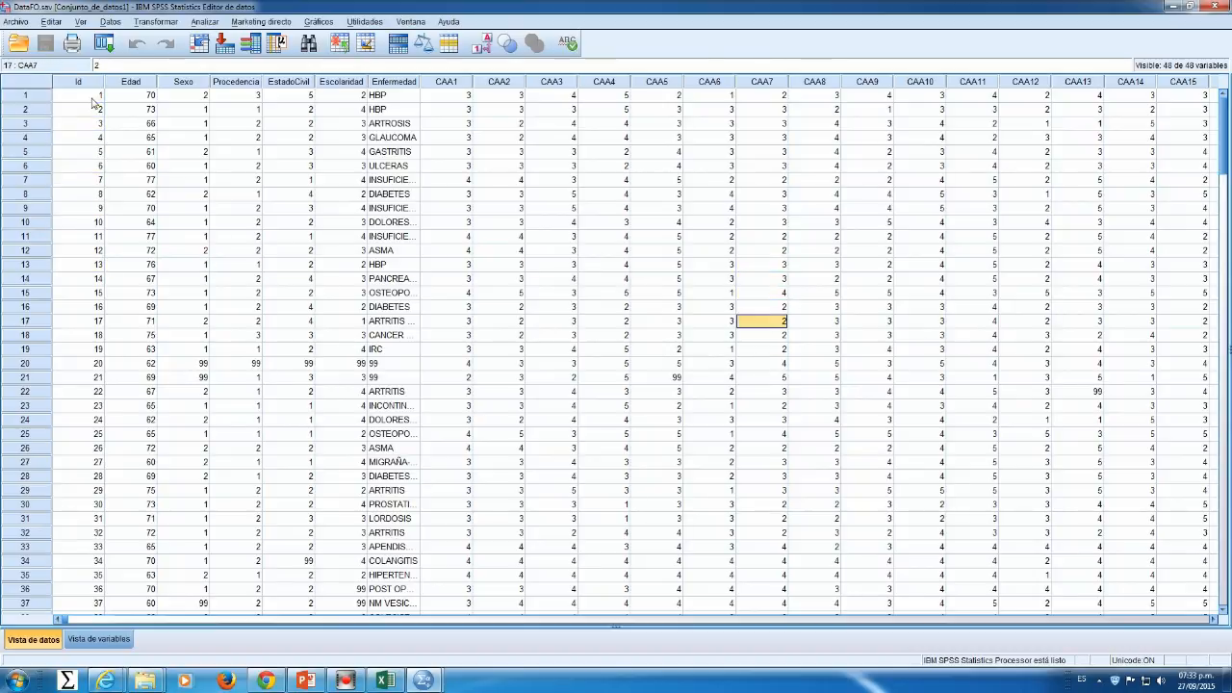
pyautogui.press('Left')
pyautogui.press('Left')
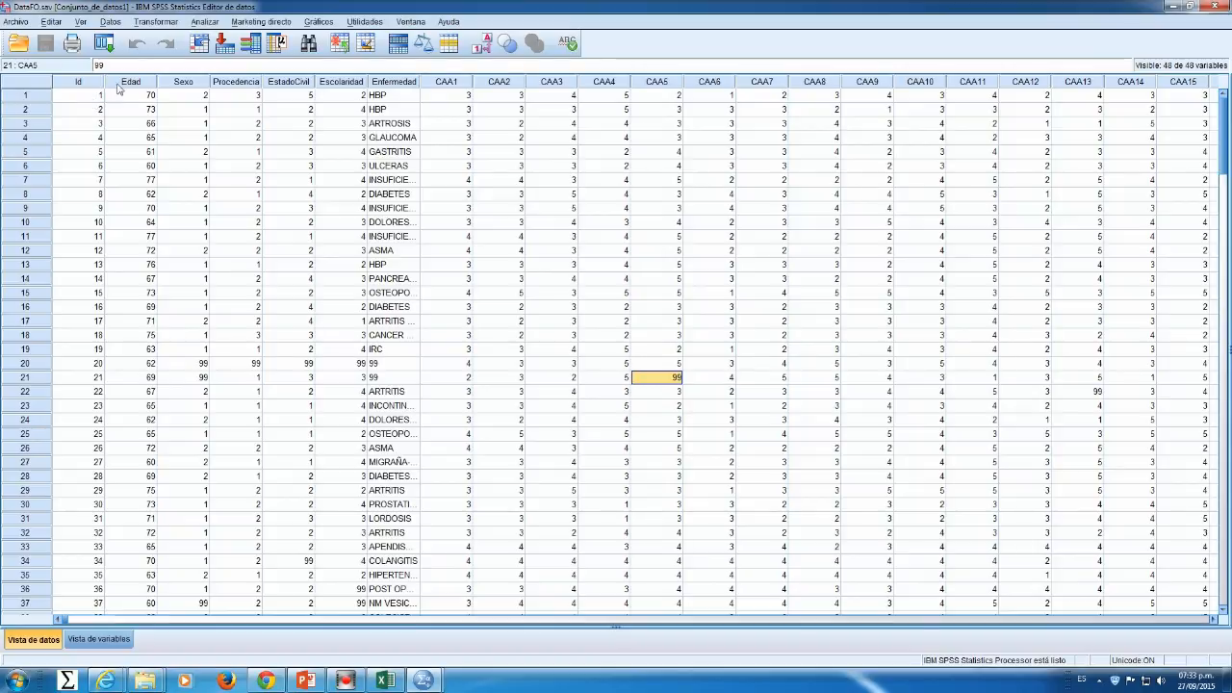
# Step: Show the value labels, then scroll down to the last case in row 204 and select it
pyautogui.click(484, 48)
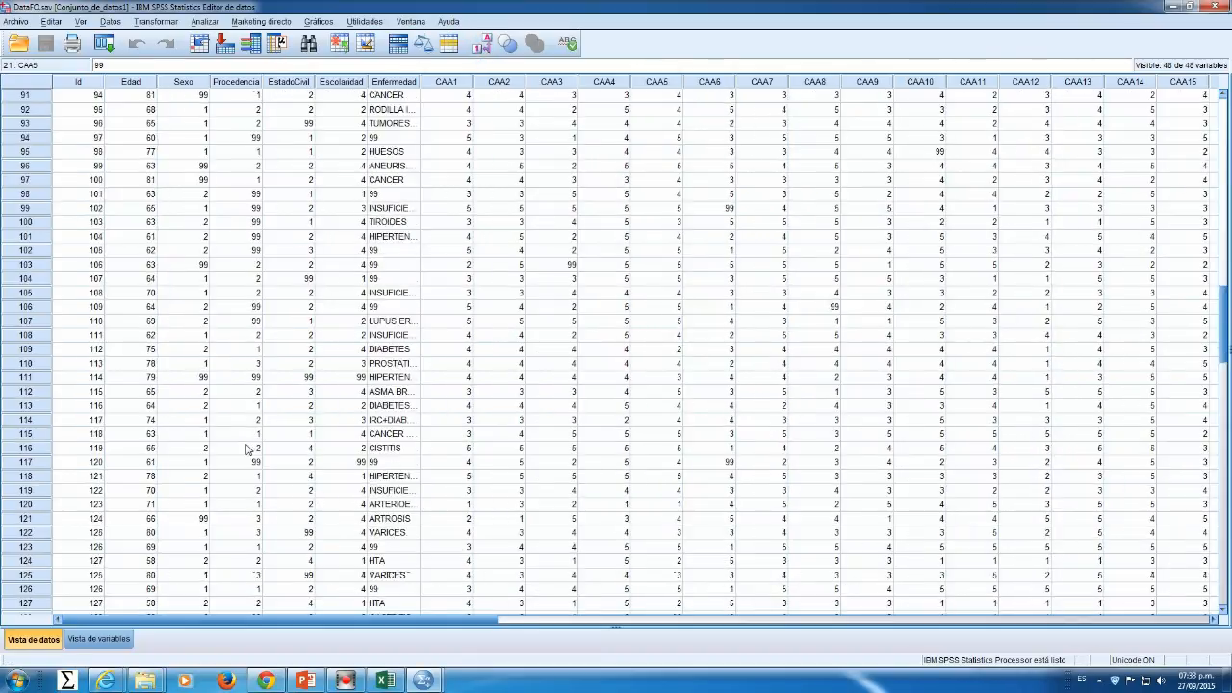
pyautogui.scroll(-15, 248, 445)
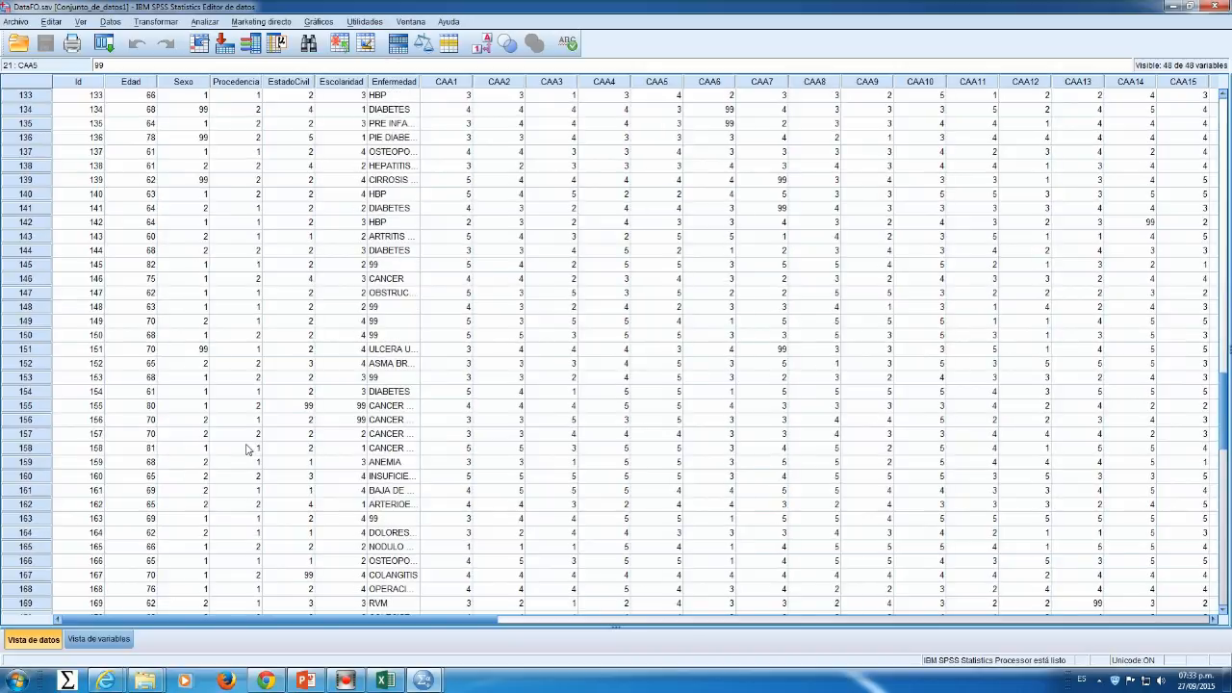
pyautogui.scroll(-13, 247, 449)
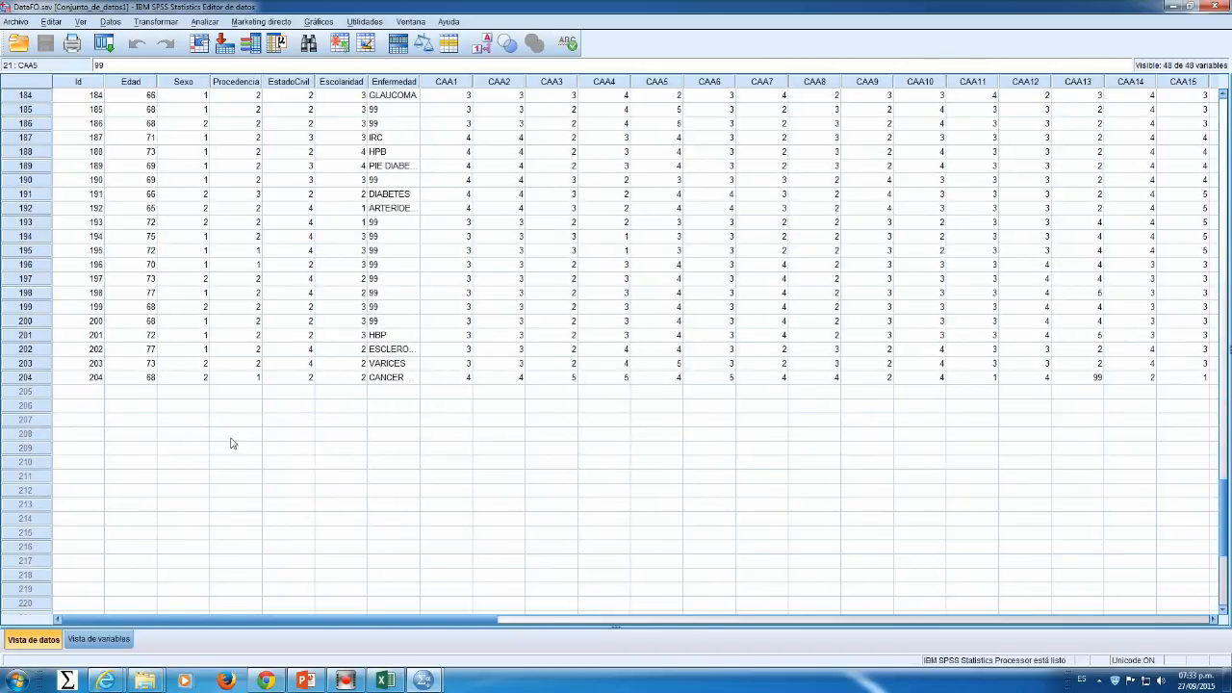
pyautogui.click(25, 377)
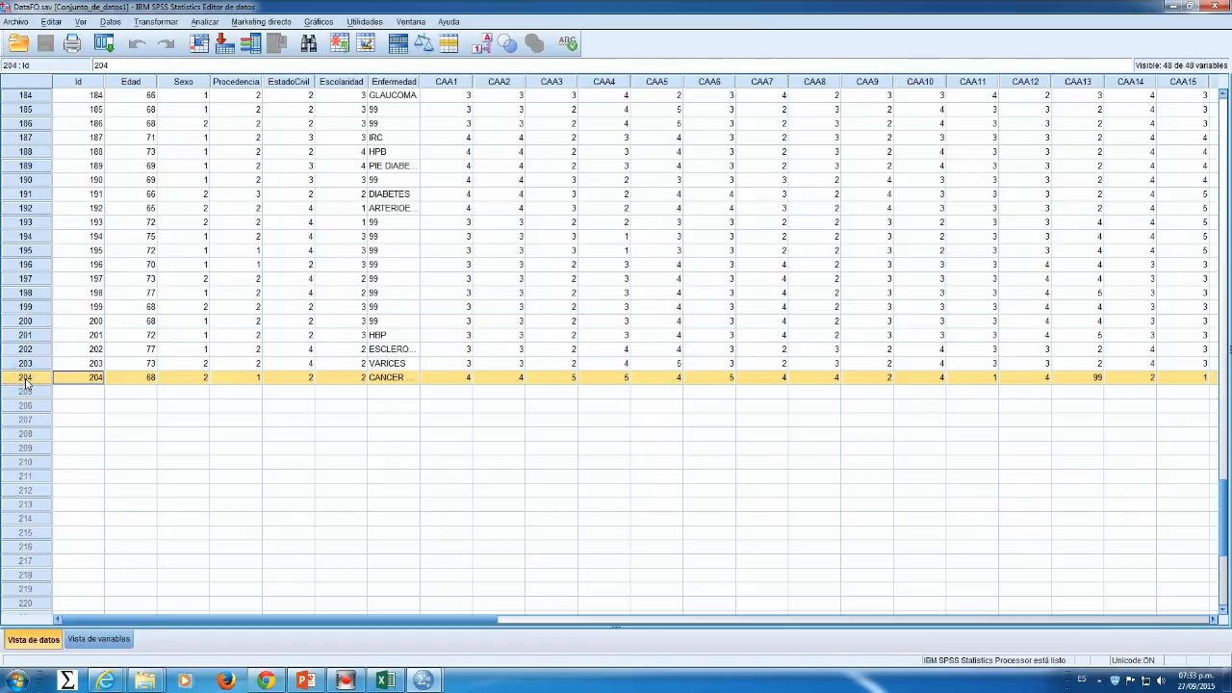
# Step: Return to the top of the data and select individual cells to inspect their values
pyautogui.scroll(20, 484, 269)
pyautogui.scroll(20, 483, 270)
pyautogui.click(289, 306)
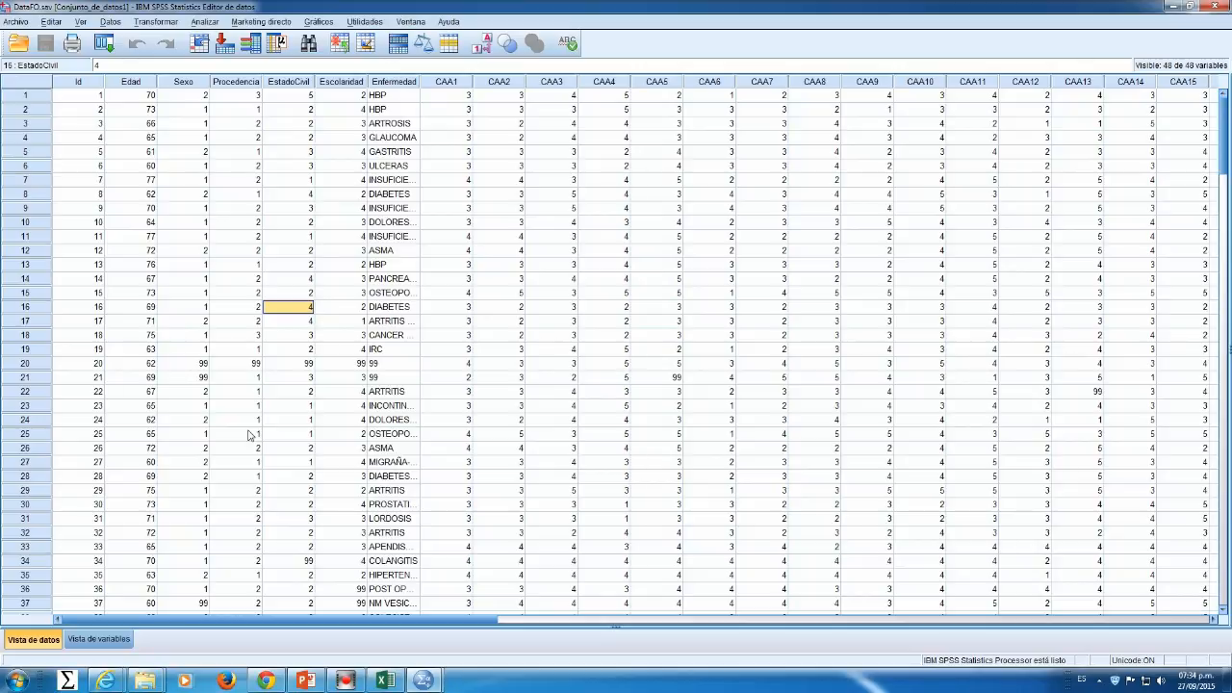
pyautogui.click(595, 296)
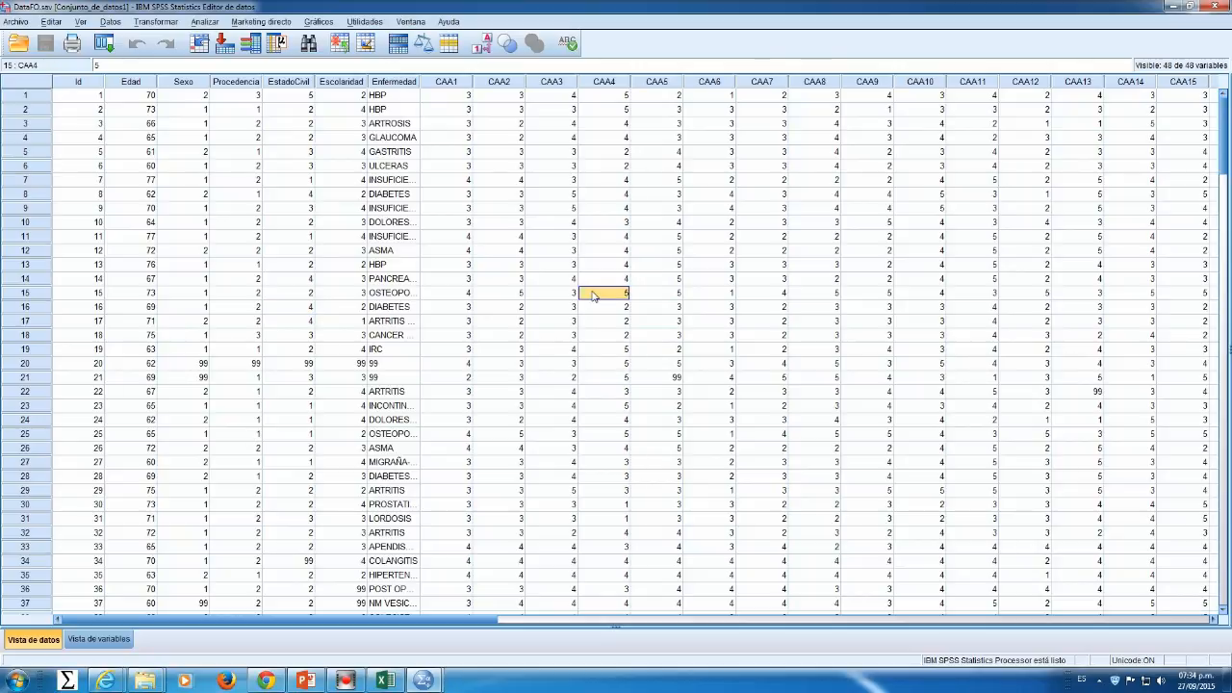